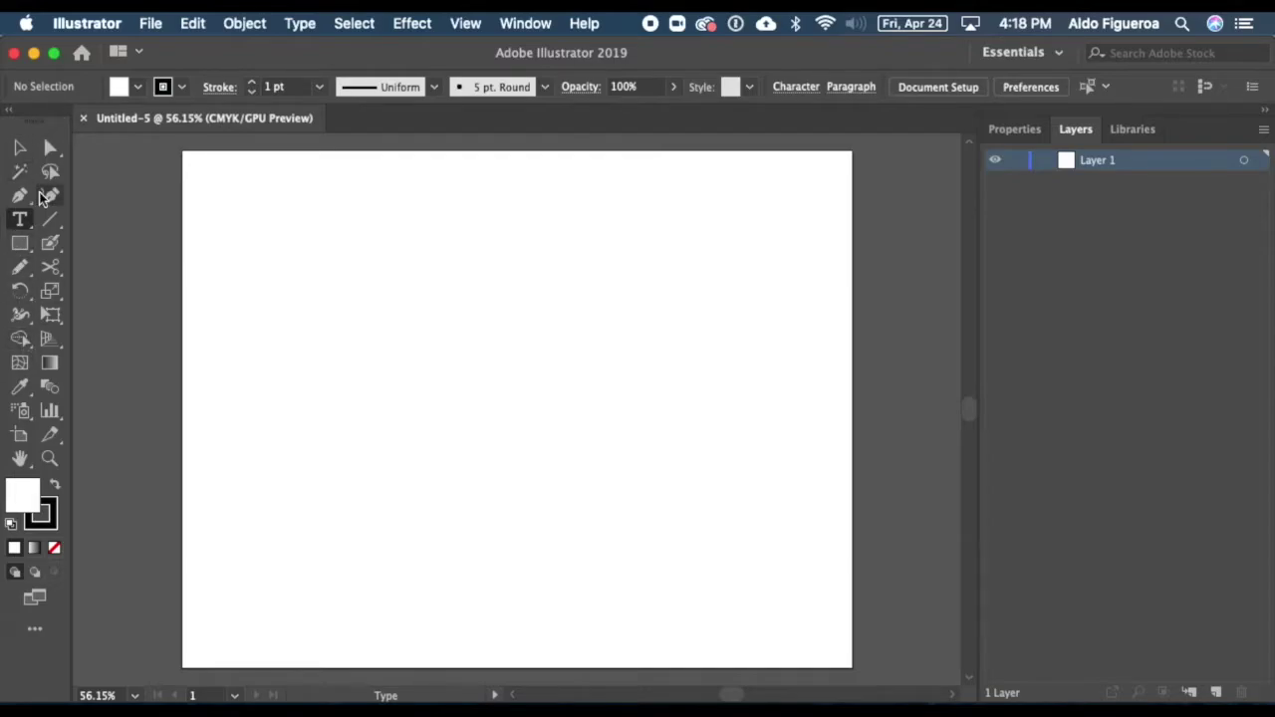
- Check that the Advanced toolbar set is in use
{"action": "left_click", "coordinate": [525, 22]}
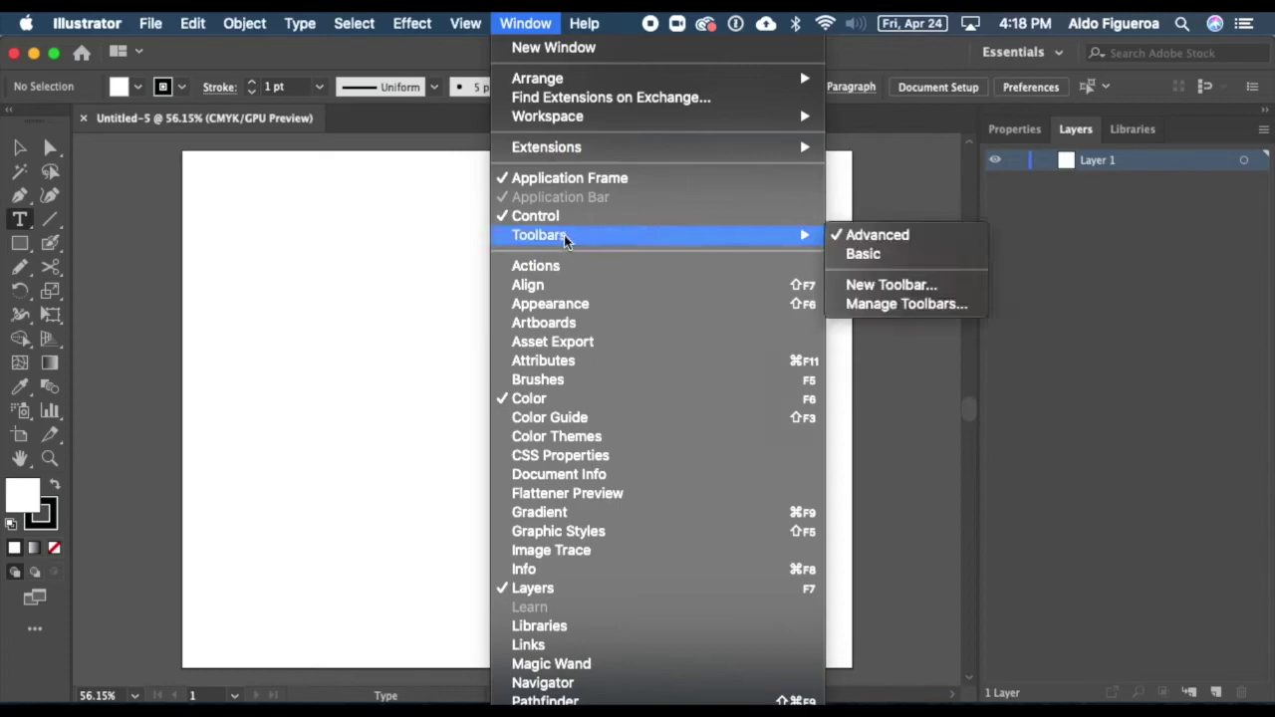
{"action": "mouse_move", "coordinate": [815, 239]}
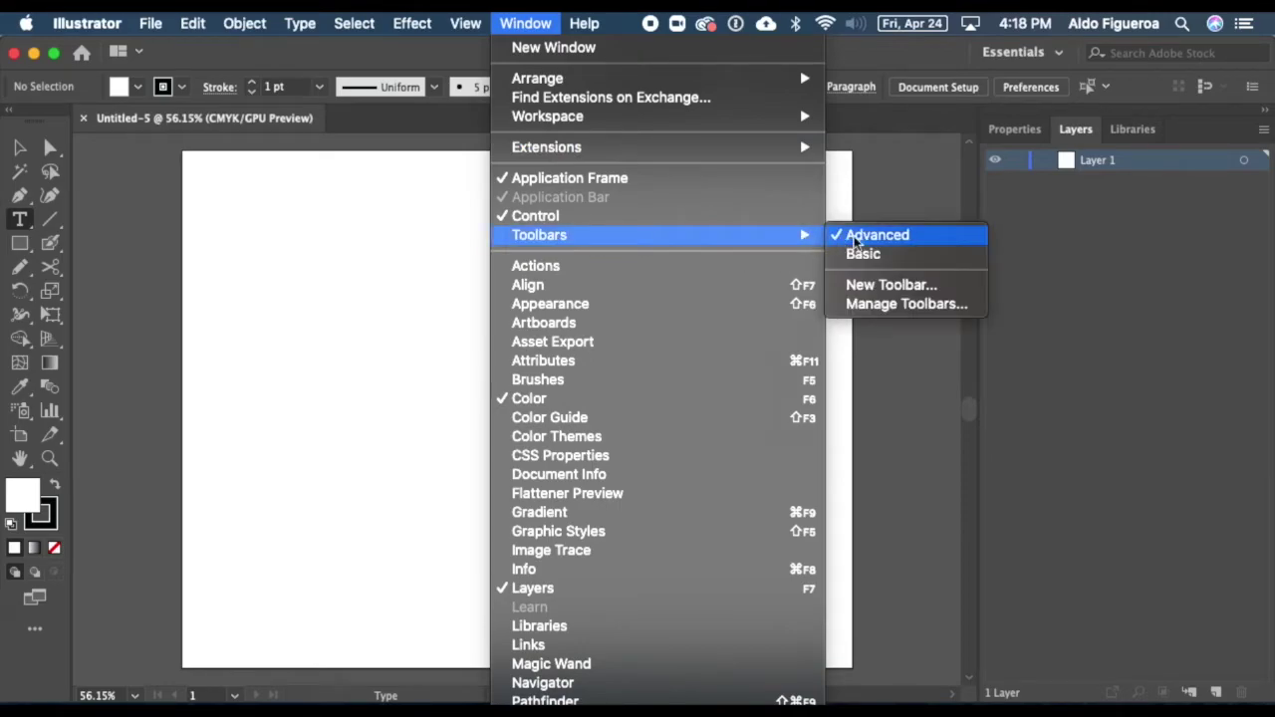
{"action": "left_click", "coordinate": [22, 149]}
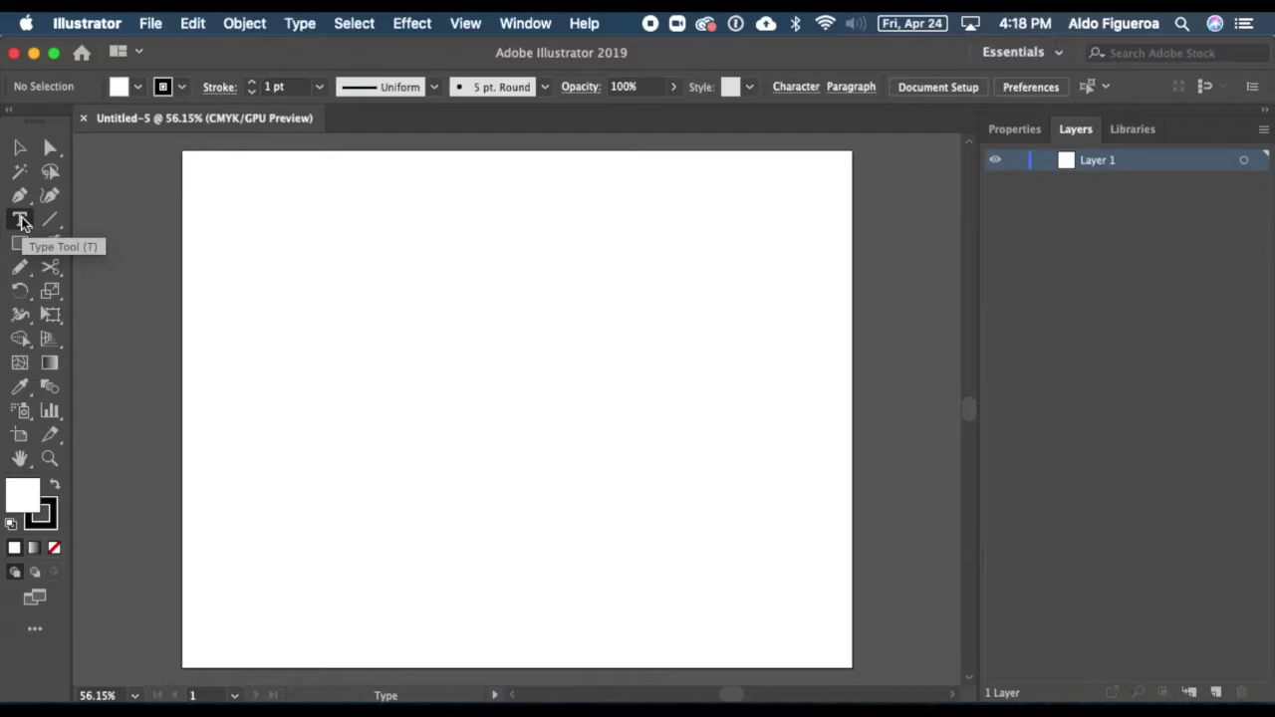
- Add the point text "Visual Technologies" near the artboard's upper-left corner and stretch it to about 120 pt
{"action": "left_click", "coordinate": [27, 228]}
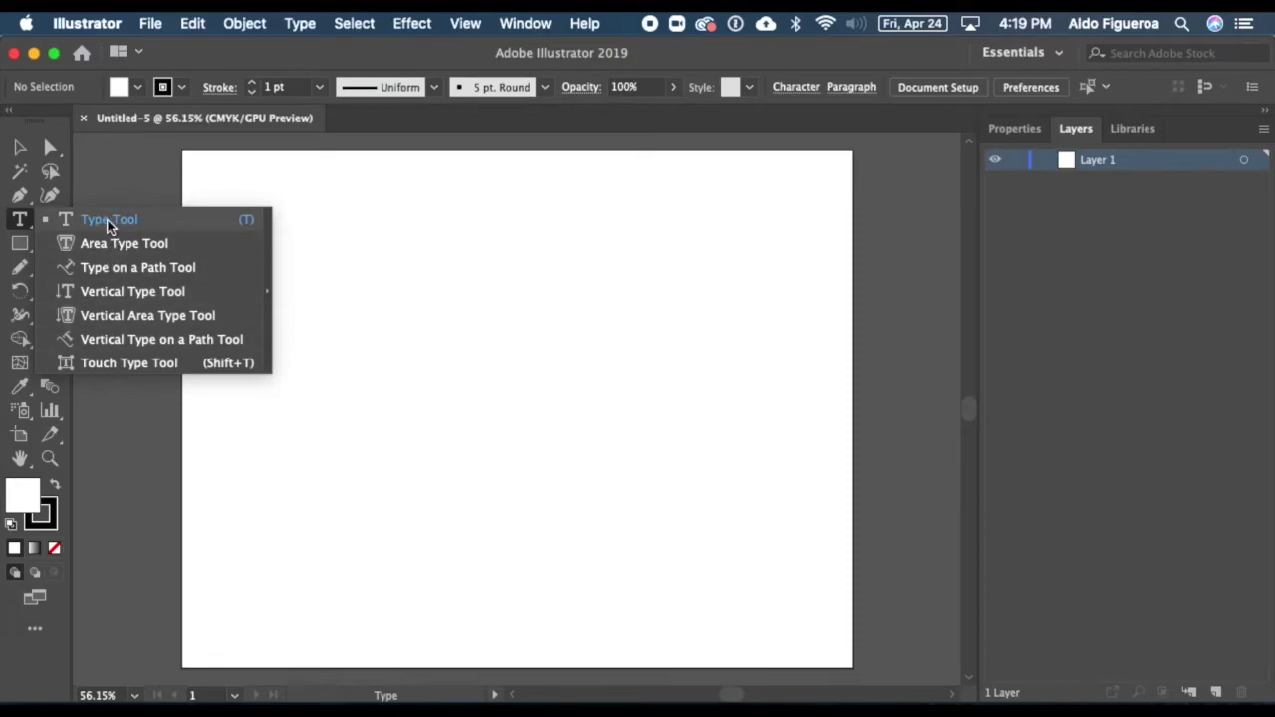
{"action": "left_click", "coordinate": [103, 221]}
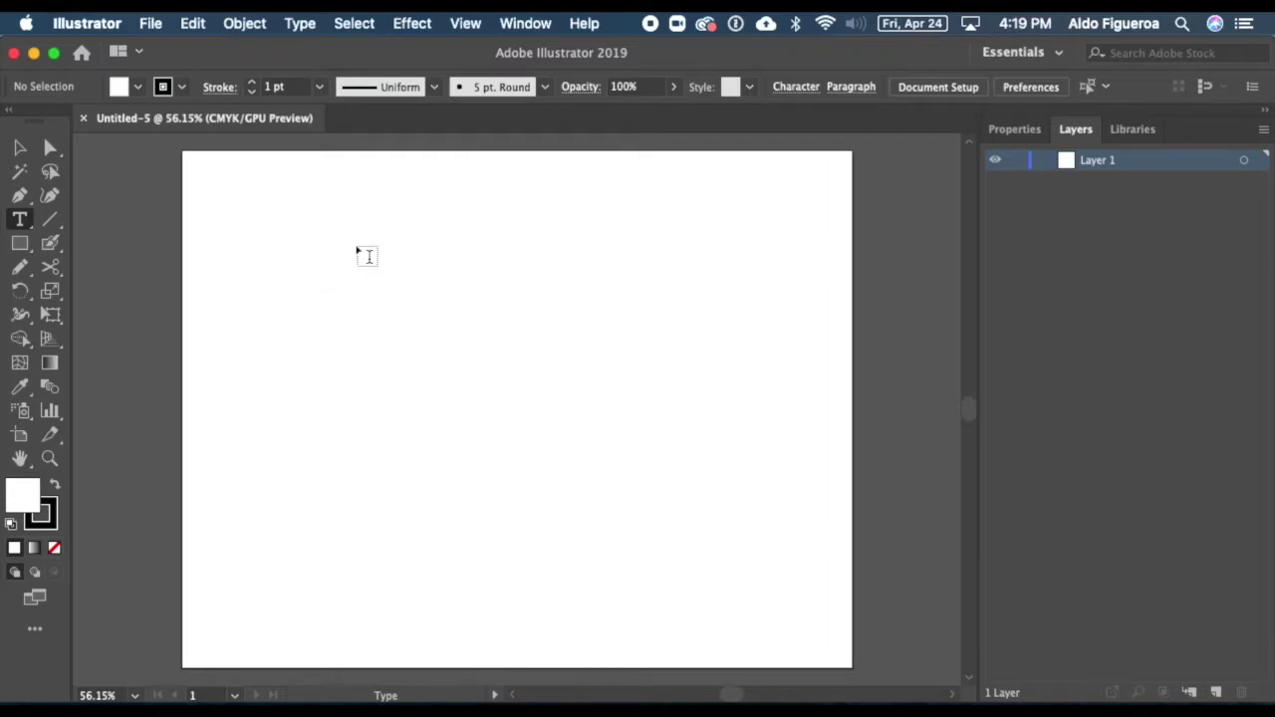
{"action": "left_click", "coordinate": [222, 234]}
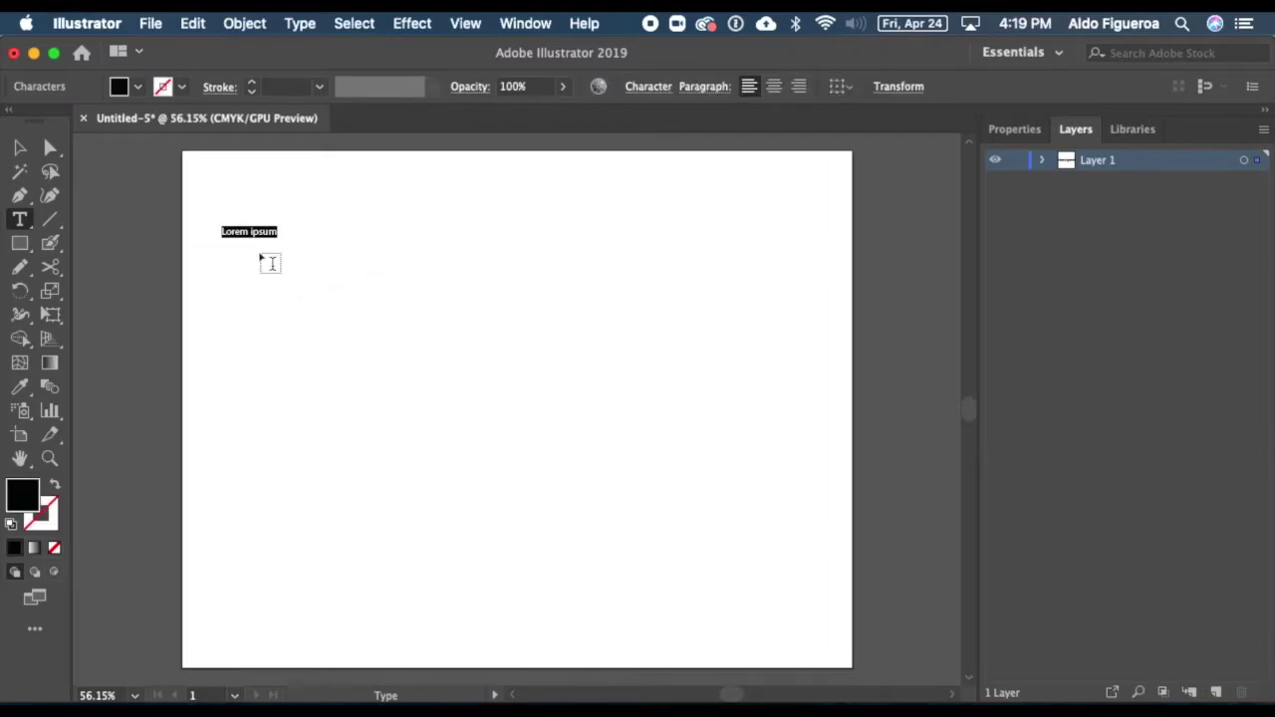
{"action": "type", "text": "Visual Technolo"}
{"action": "type", "text": "gies"}
{"action": "left_click", "coordinate": [19, 147]}
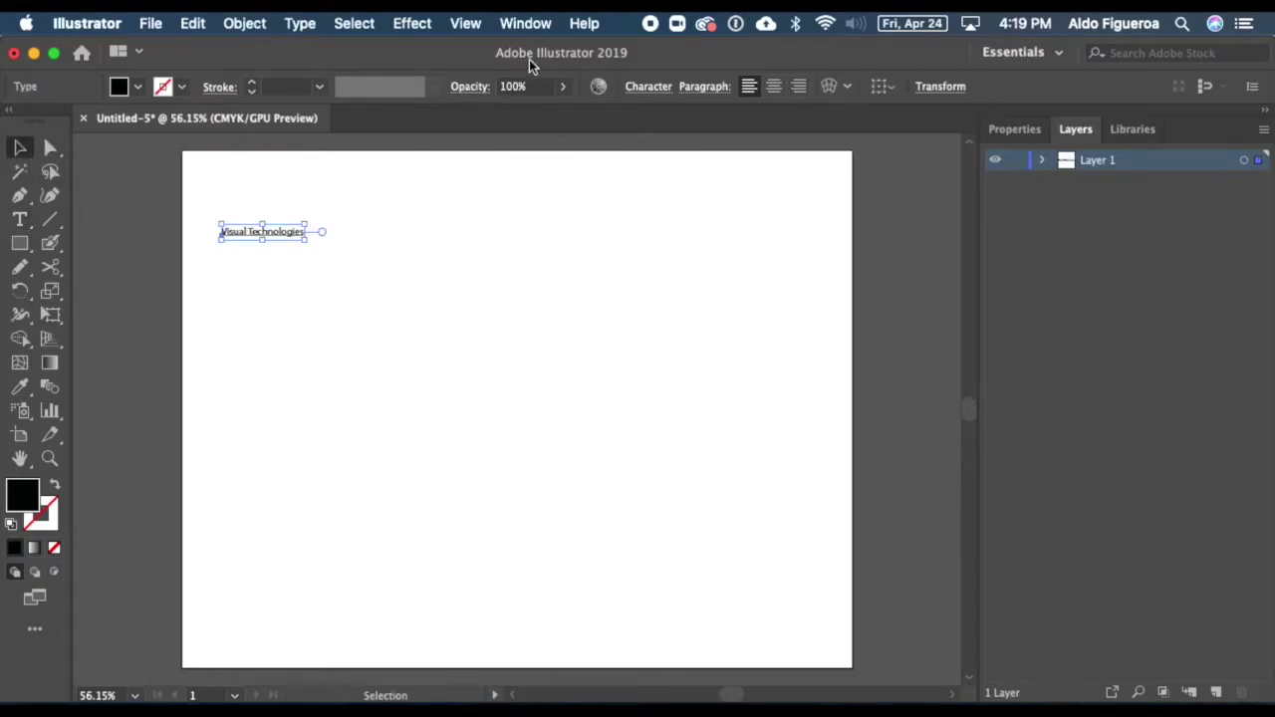
{"action": "left_click_drag", "start_coordinate": [305, 239], "coordinate": [504, 335]}
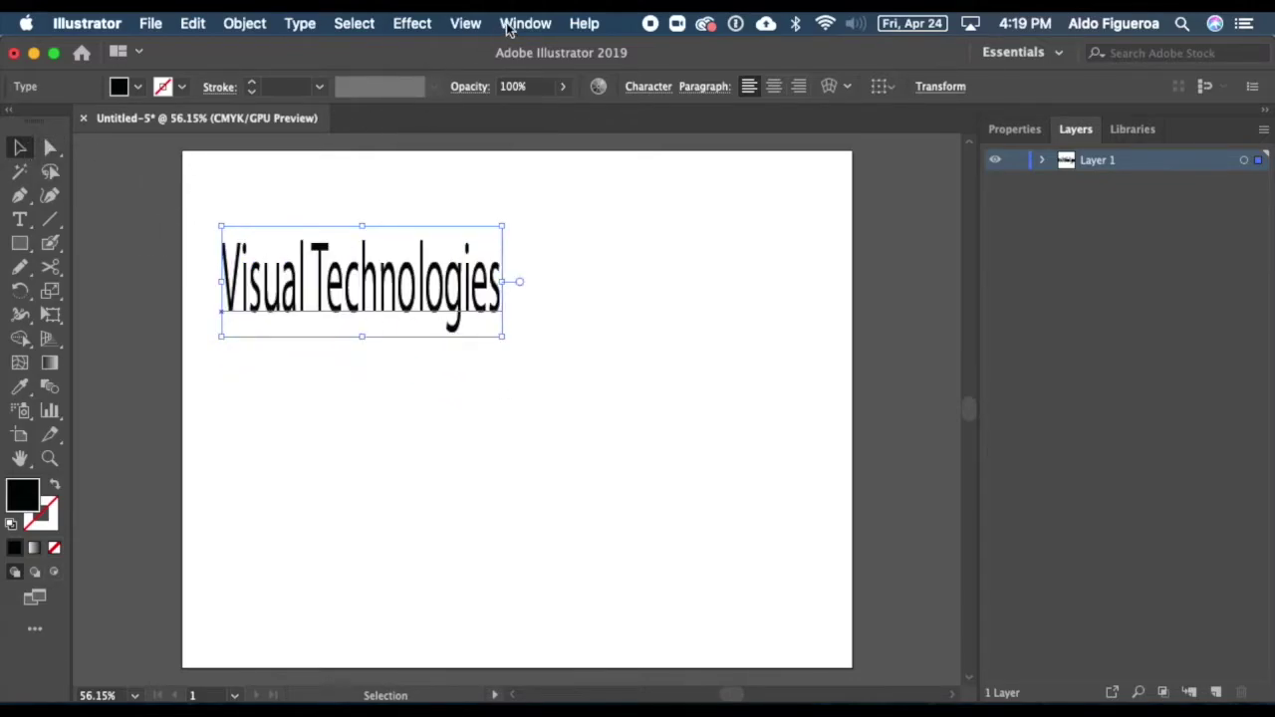
- Display the Character settings for the text and expand them to show all options
{"action": "left_click", "coordinate": [533, 18]}
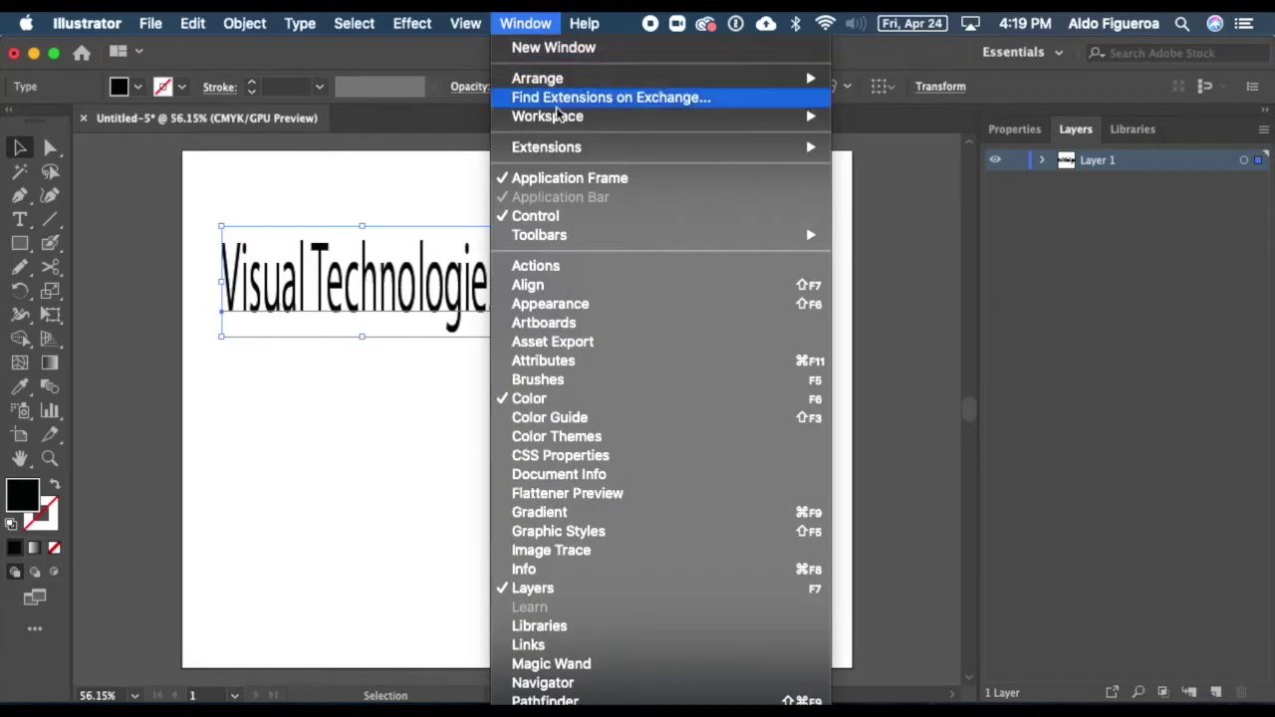
{"action": "scroll", "coordinate": [638, 617], "scroll_direction": "down", "scroll_amount": 5}
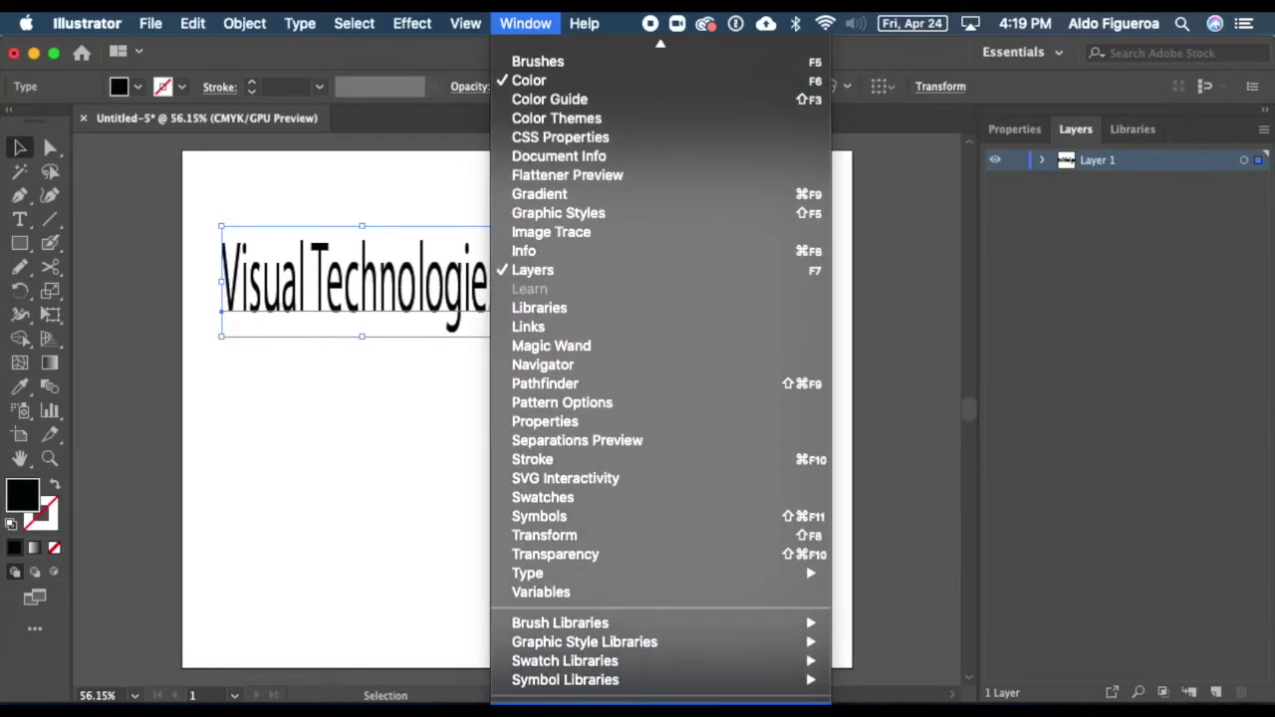
{"action": "mouse_move", "coordinate": [655, 578]}
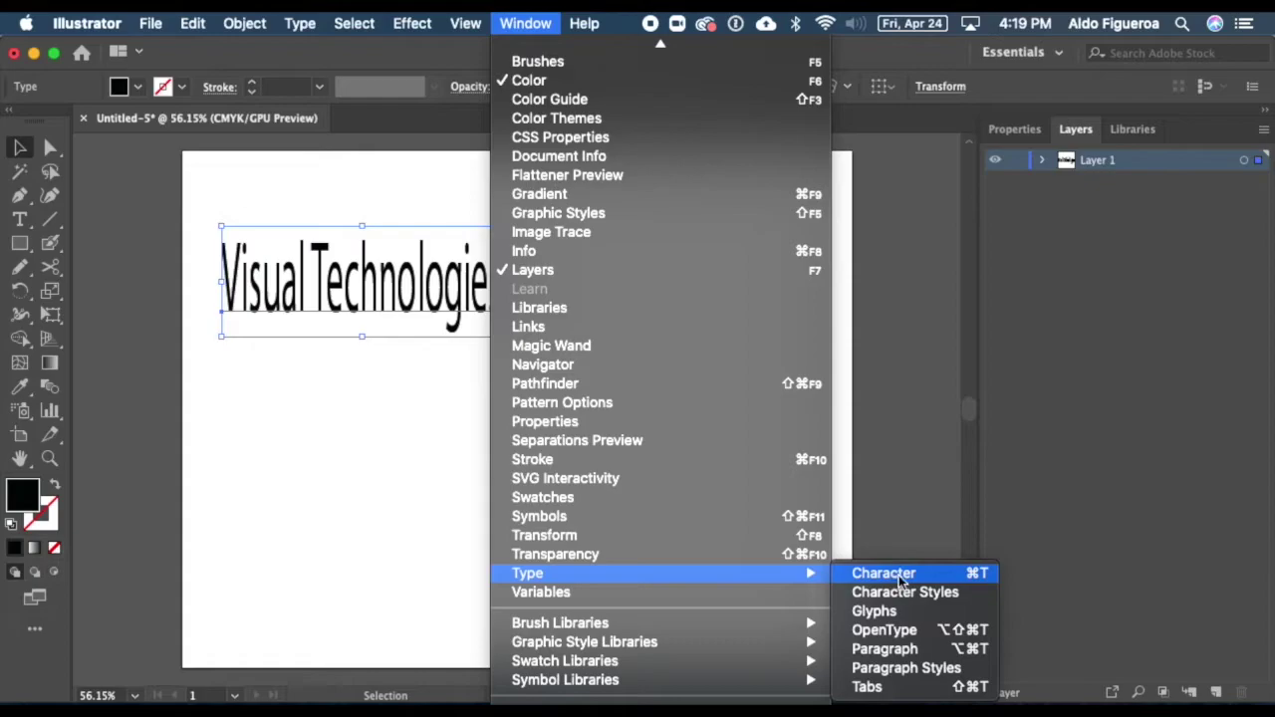
{"action": "left_click", "coordinate": [949, 575]}
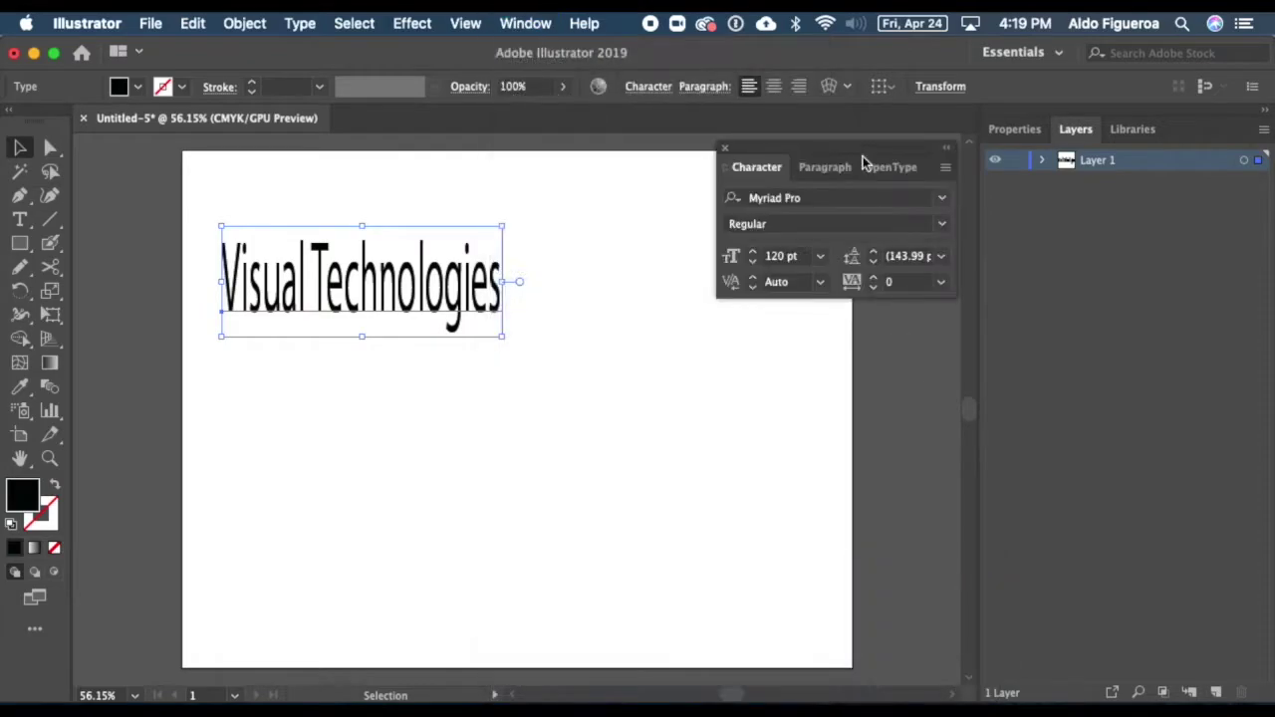
{"action": "left_click", "coordinate": [946, 168]}
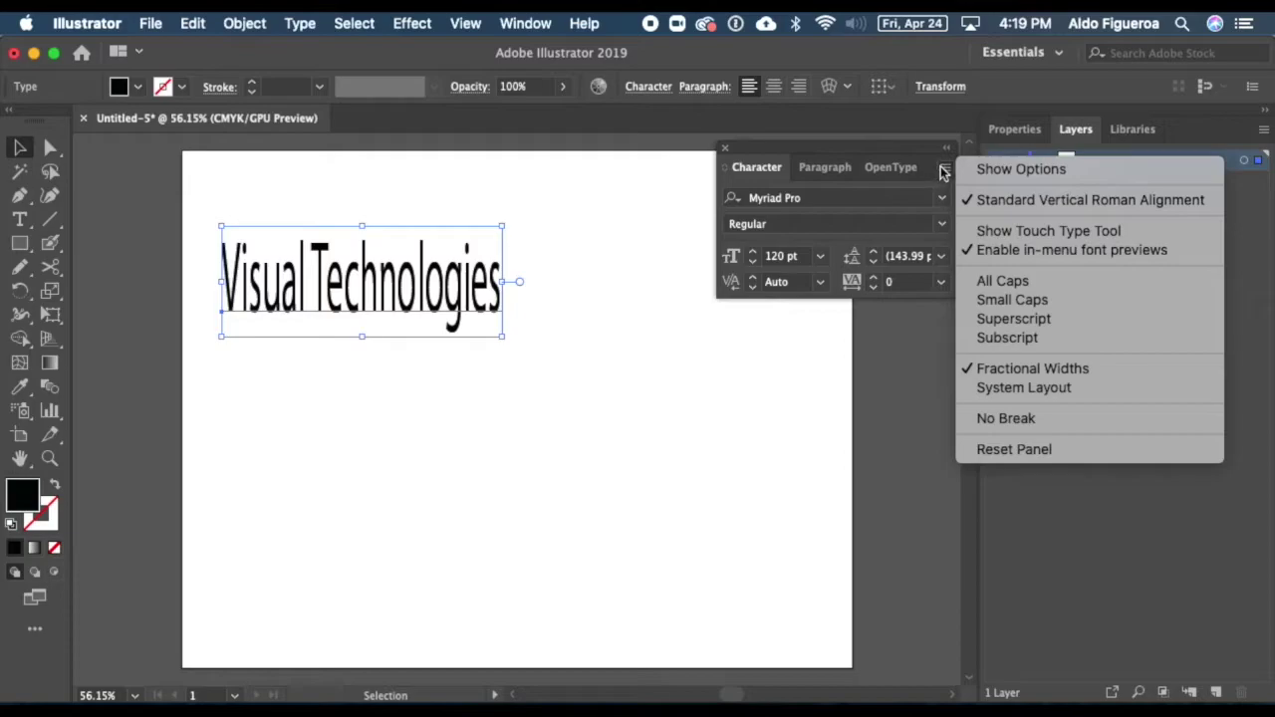
{"action": "left_click", "coordinate": [981, 171]}
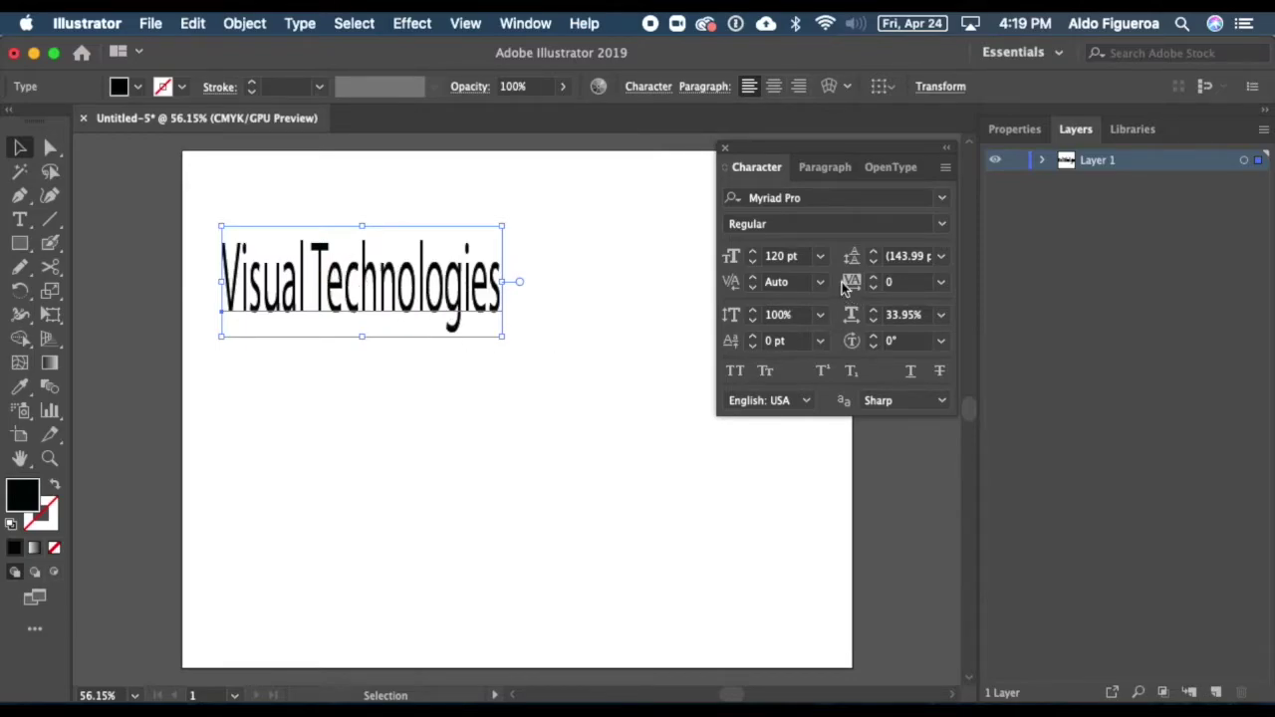
- Set the text's font size to 72 pt, then stretch the text freehand to about 139 pt
{"action": "left_click", "coordinate": [821, 257]}
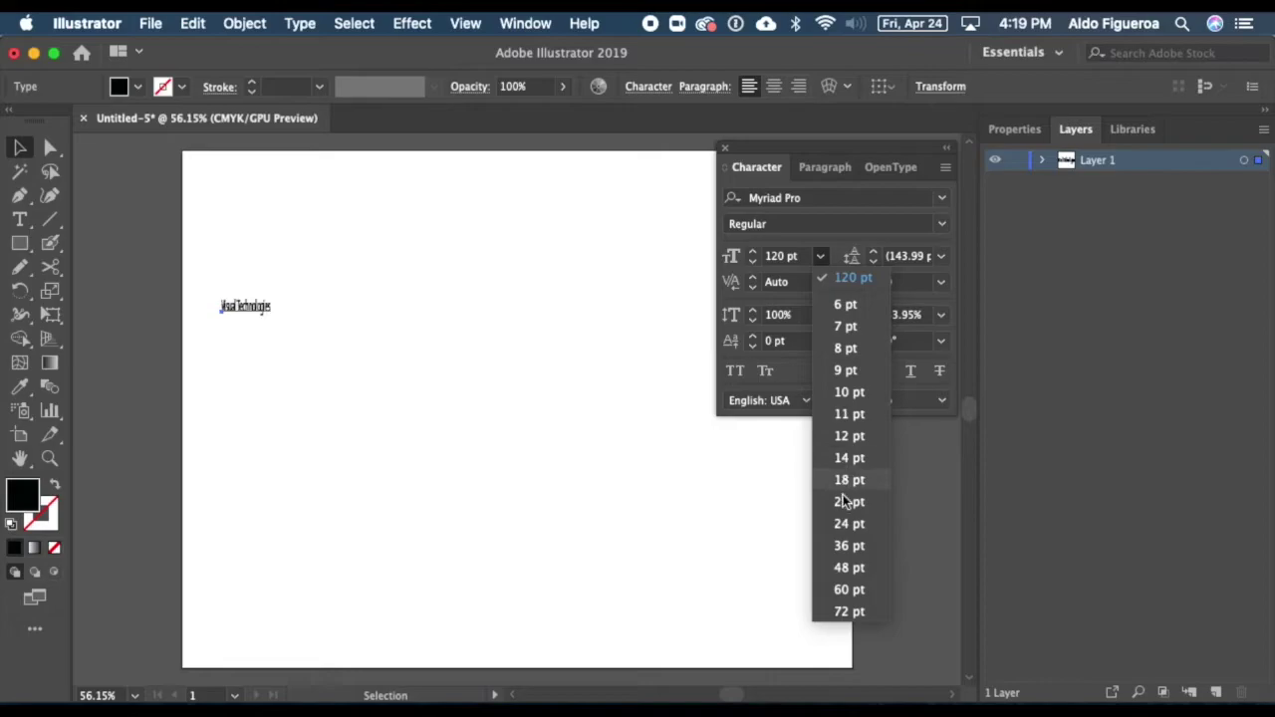
{"action": "left_click", "coordinate": [850, 614]}
{"action": "left_click_drag", "start_coordinate": [391, 326], "coordinate": [517, 388]}
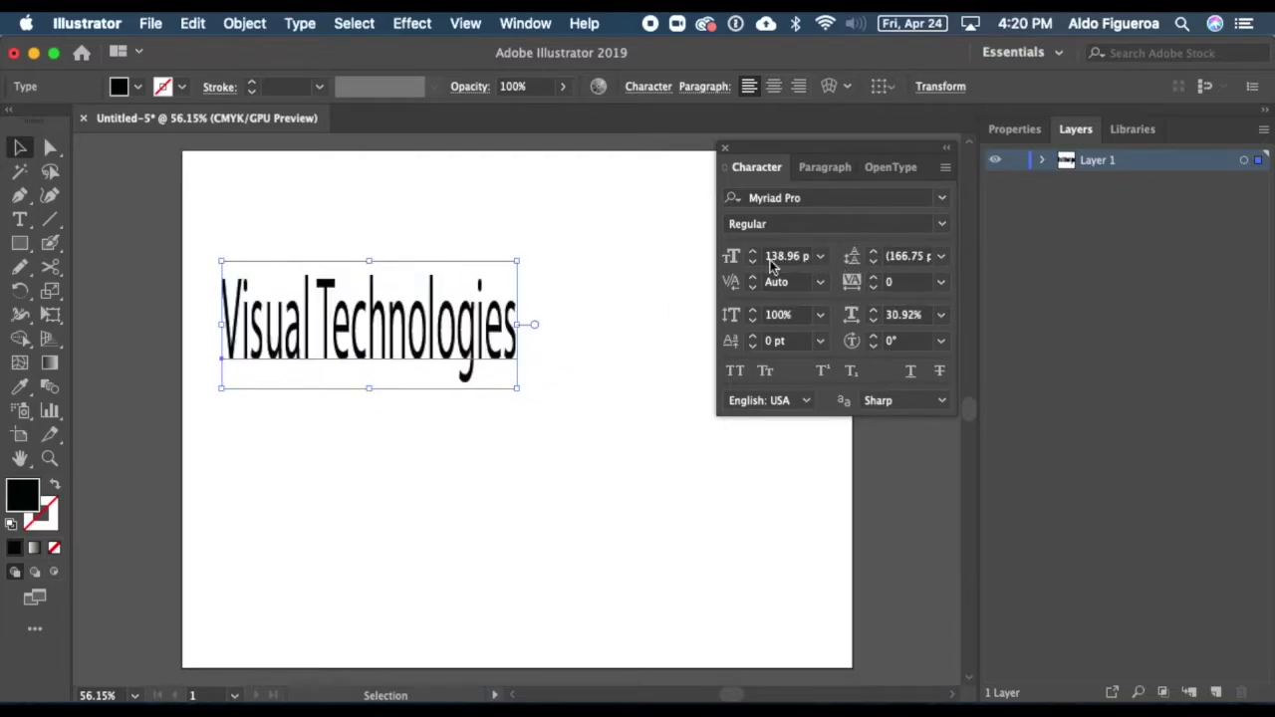
- Preview fonts on the text, apply Arial Black, and move the text slightly higher on the artboard
{"action": "left_click", "coordinate": [939, 196]}
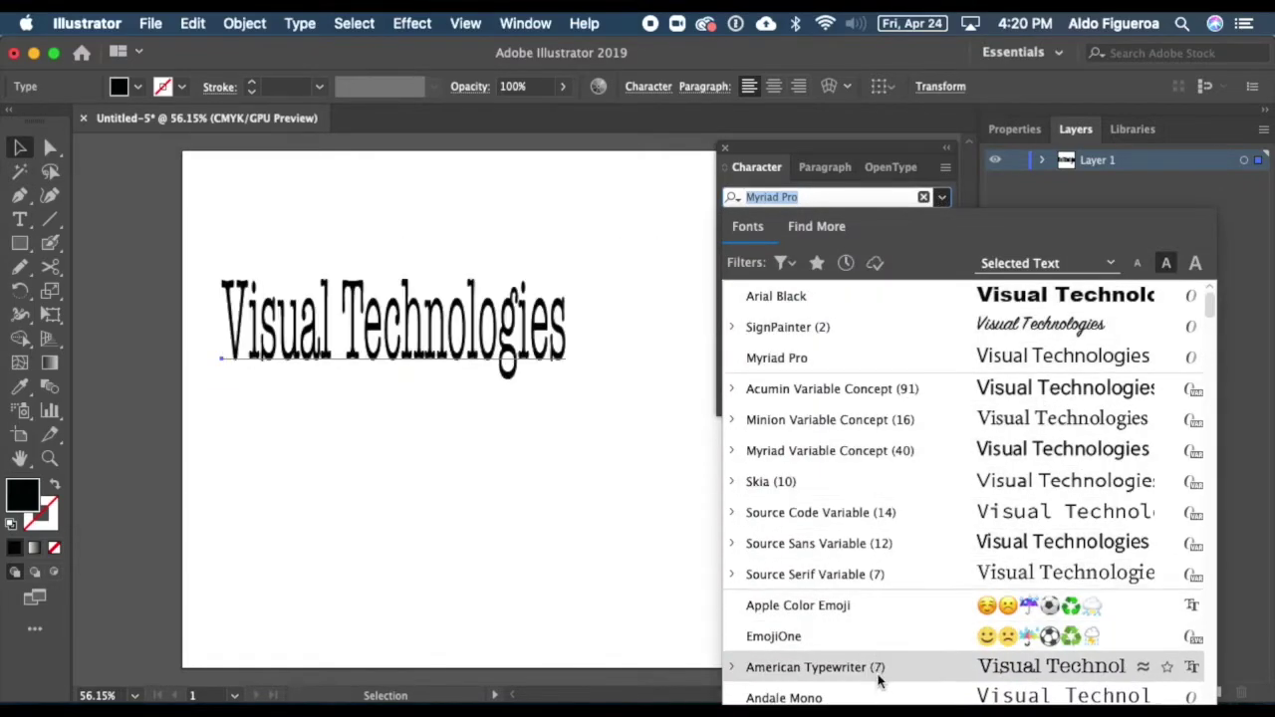
{"action": "scroll", "coordinate": [876, 688], "scroll_direction": "down", "scroll_amount": 5}
{"action": "scroll", "coordinate": [880, 643], "scroll_direction": "down", "scroll_amount": 7}
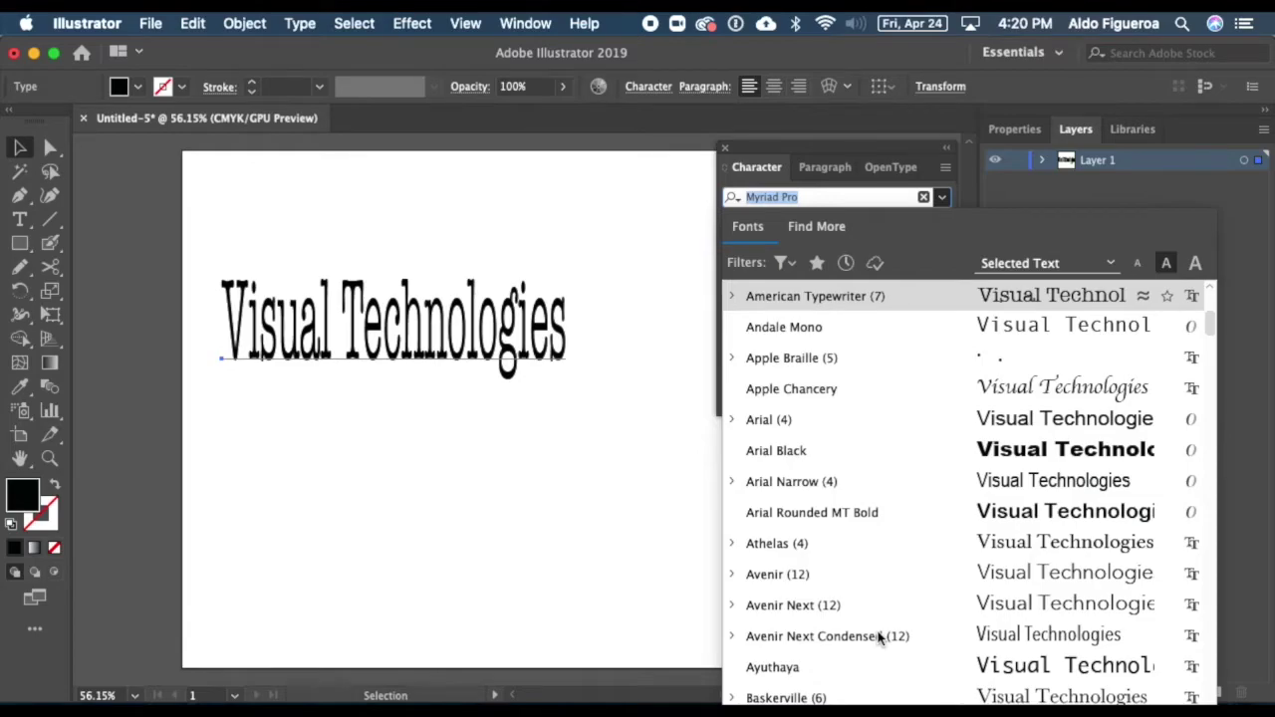
{"action": "scroll", "coordinate": [879, 638], "scroll_direction": "down", "scroll_amount": 4}
{"action": "scroll", "coordinate": [879, 638], "scroll_direction": "down", "scroll_amount": 9}
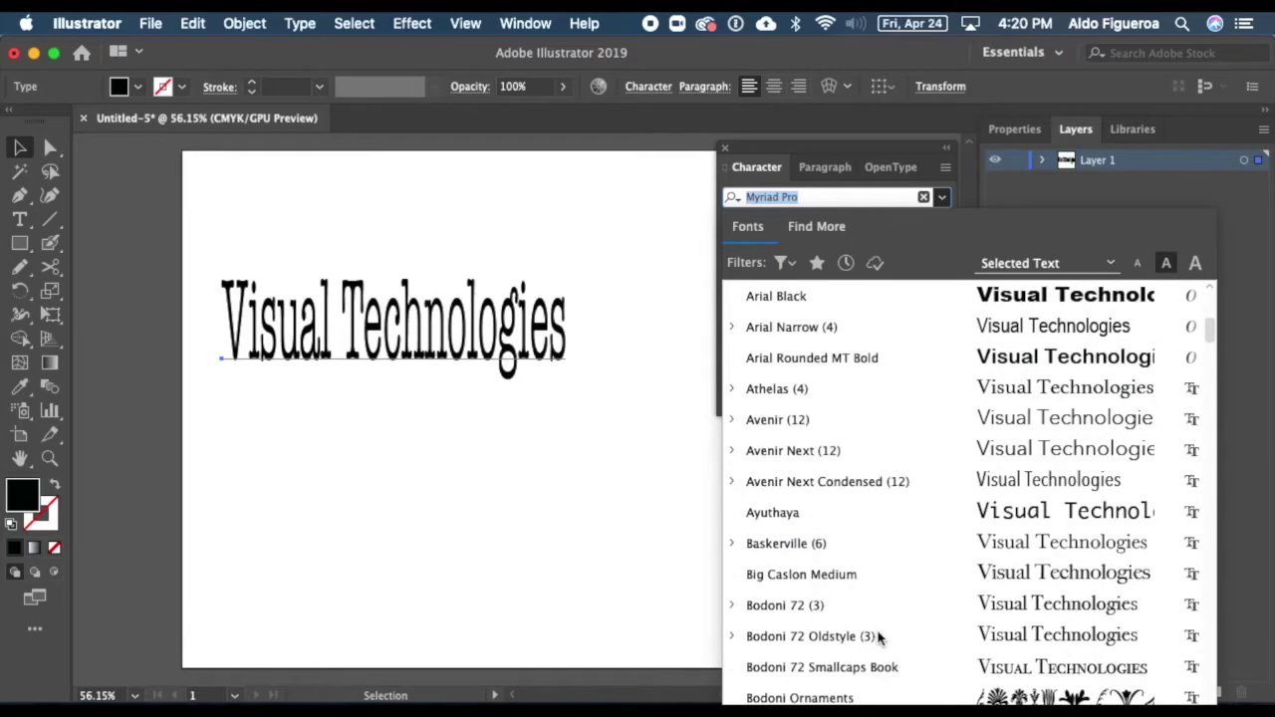
{"action": "scroll", "coordinate": [878, 637], "scroll_direction": "down", "scroll_amount": 4}
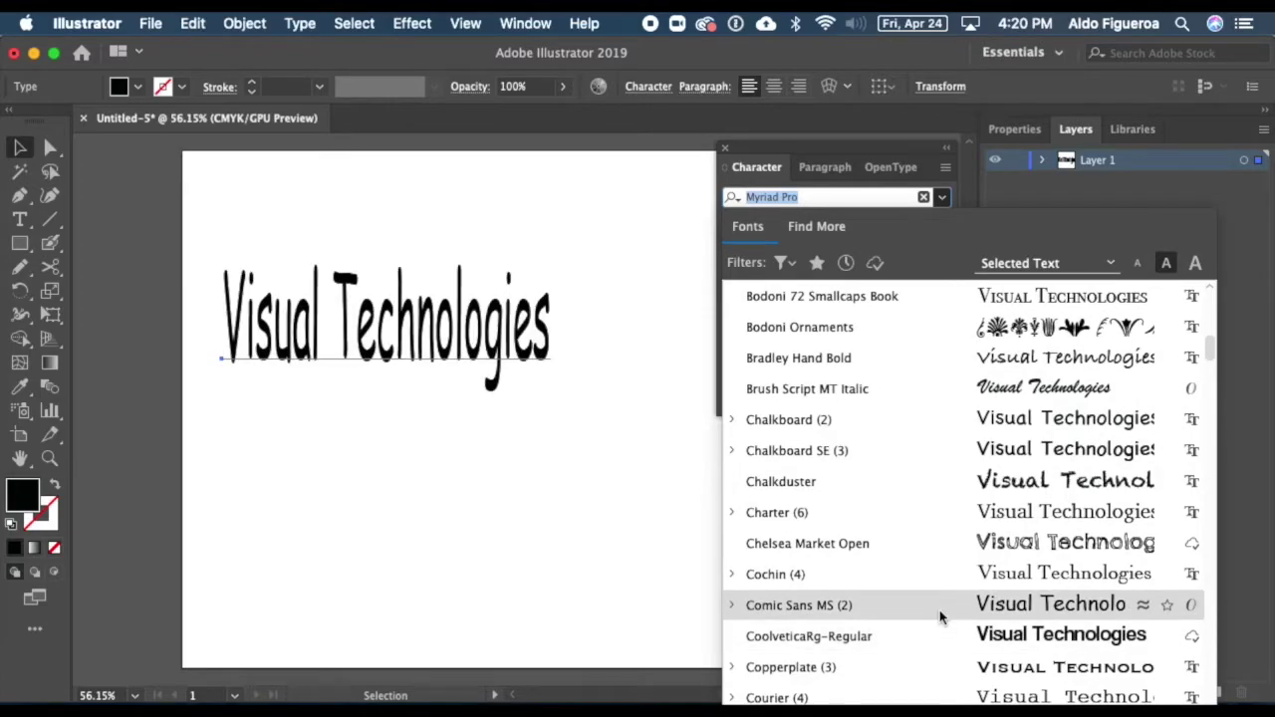
{"action": "scroll", "coordinate": [947, 628], "scroll_direction": "down", "scroll_amount": 7}
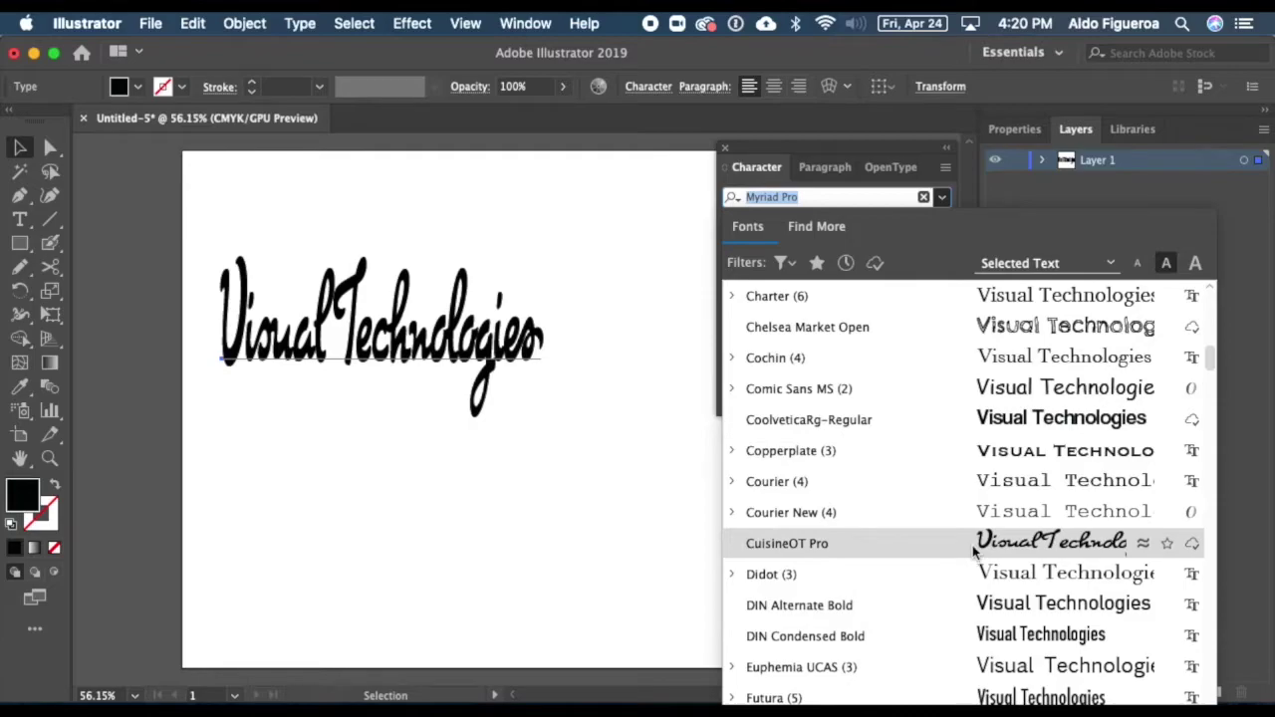
{"action": "scroll", "coordinate": [975, 573], "scroll_direction": "down", "scroll_amount": 8}
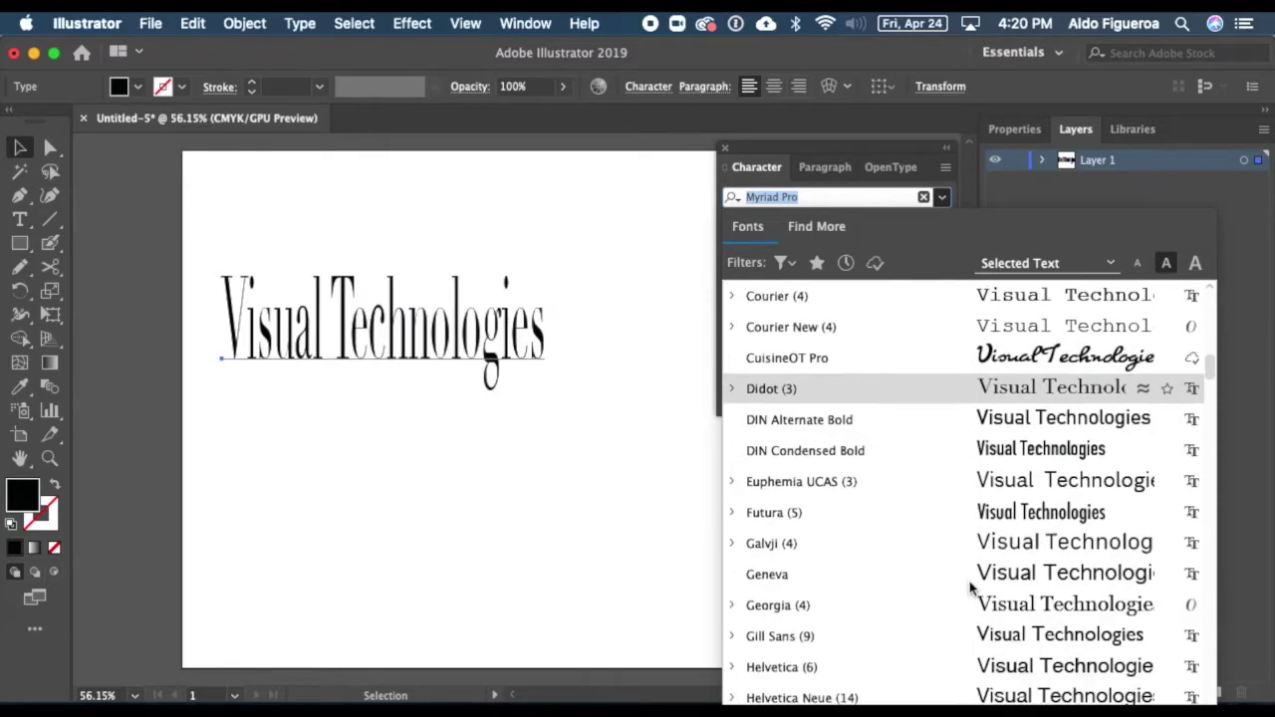
{"action": "scroll", "coordinate": [971, 588], "scroll_direction": "down", "scroll_amount": 2}
{"action": "scroll", "coordinate": [971, 587], "scroll_direction": "down", "scroll_amount": 2}
{"action": "scroll", "coordinate": [971, 588], "scroll_direction": "up", "scroll_amount": 9}
{"action": "scroll", "coordinate": [969, 583], "scroll_direction": "up", "scroll_amount": 14}
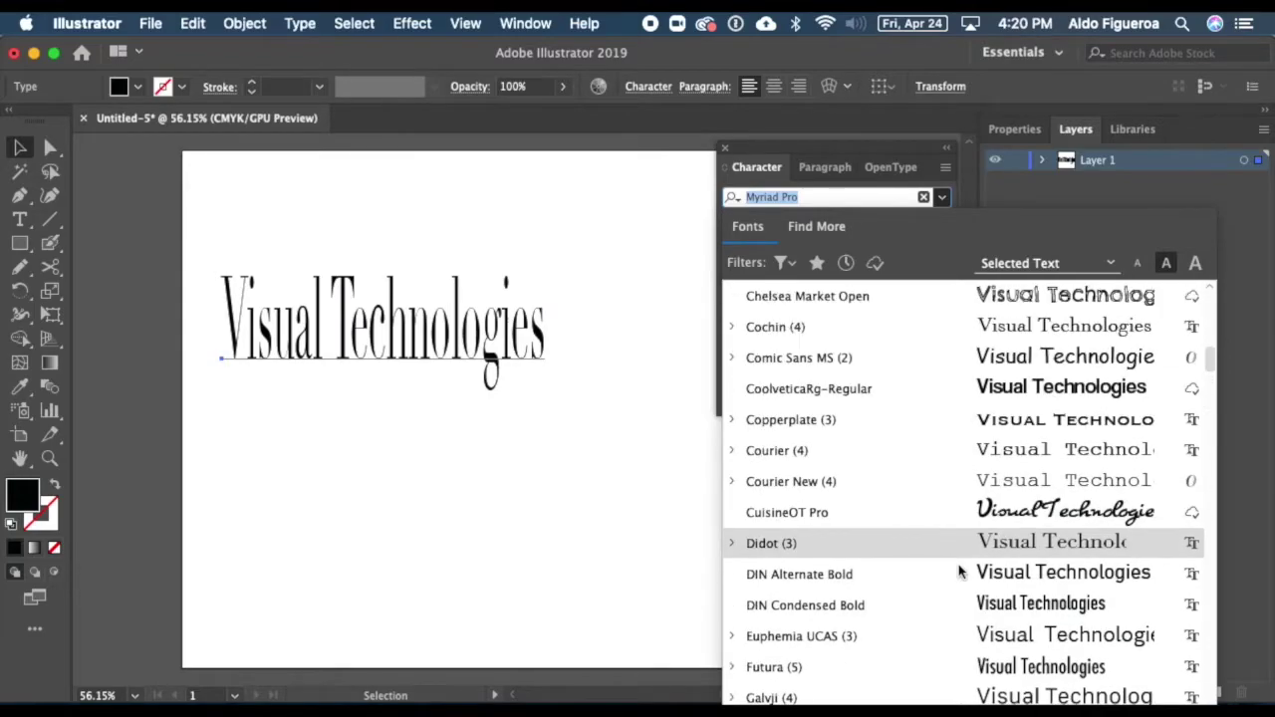
{"action": "scroll", "coordinate": [967, 575], "scroll_direction": "up", "scroll_amount": 11}
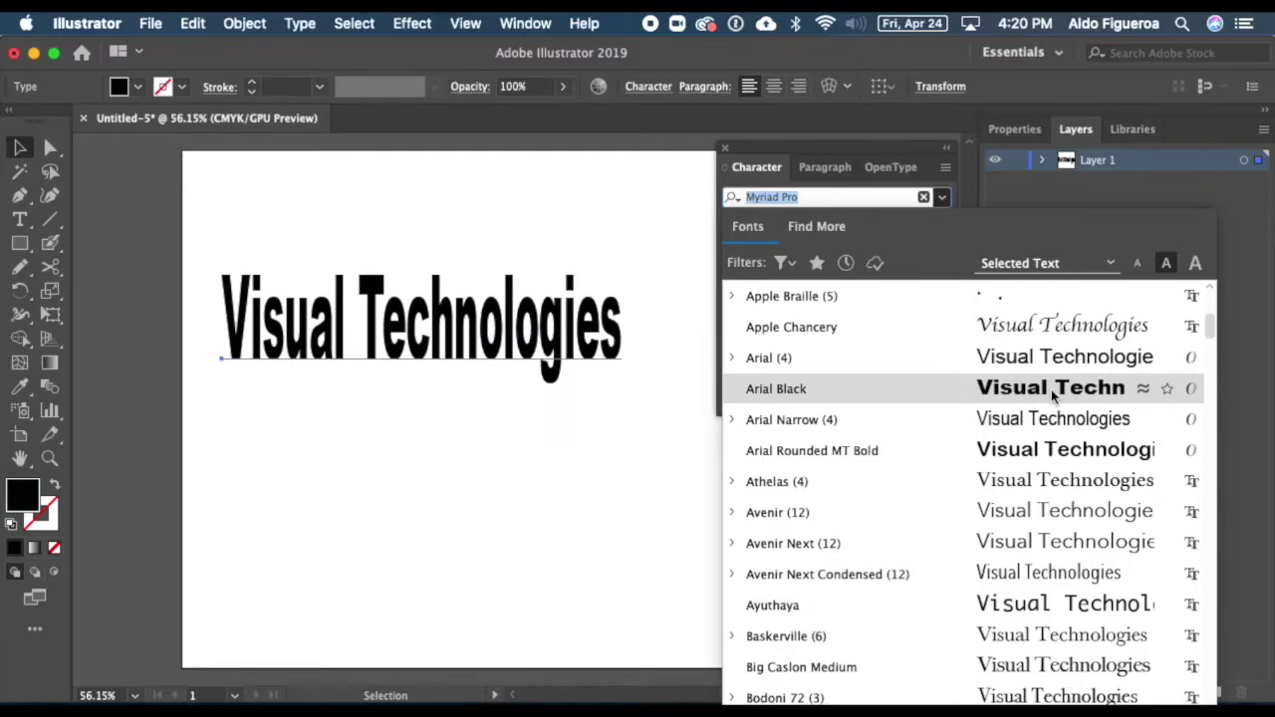
{"action": "left_click", "coordinate": [1051, 390]}
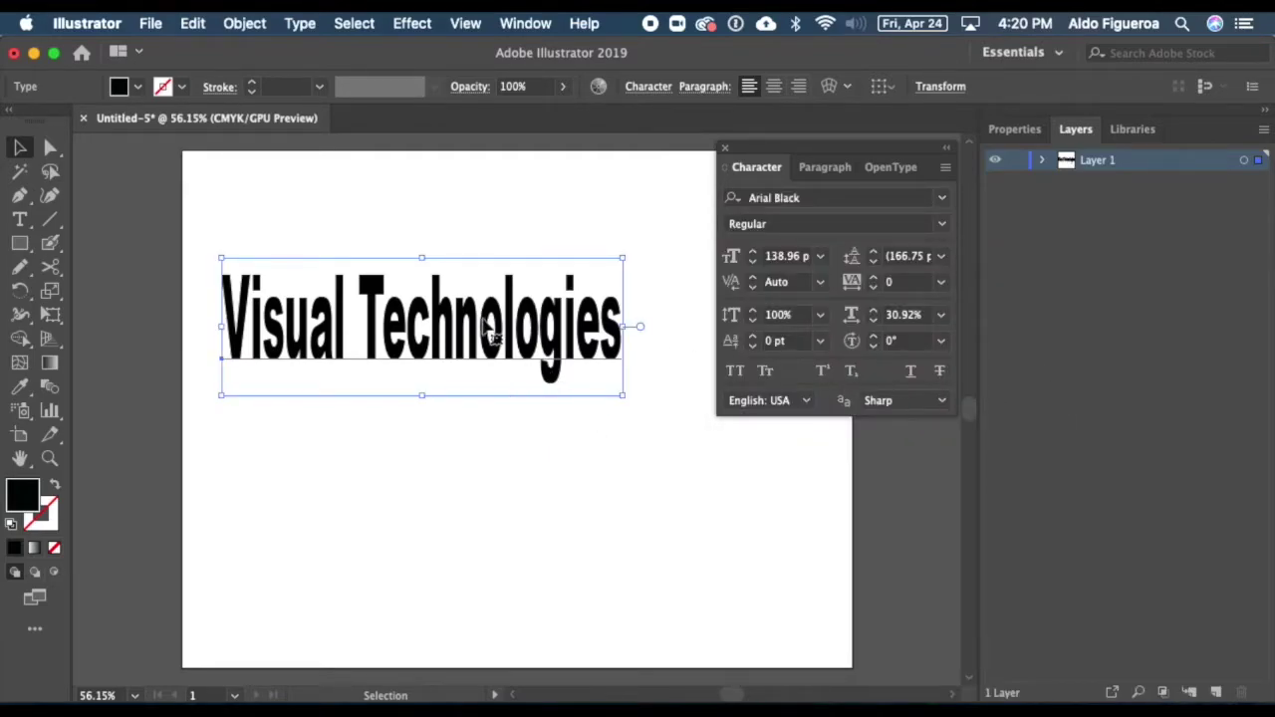
{"action": "left_click_drag", "start_coordinate": [470, 313], "coordinate": [470, 279]}
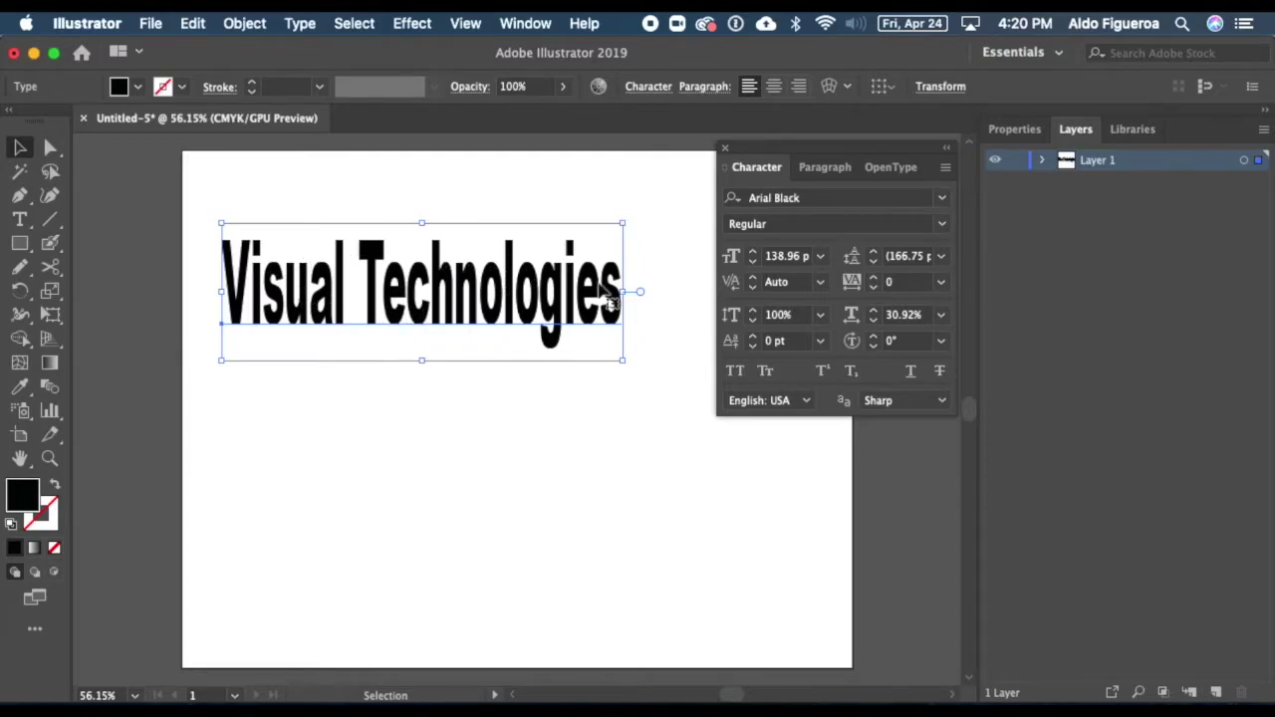
- Enlarge only the letter "V" of "Visual" with the Touch Type tool, making it rise above the other letters
{"action": "left_click", "coordinate": [20, 220]}
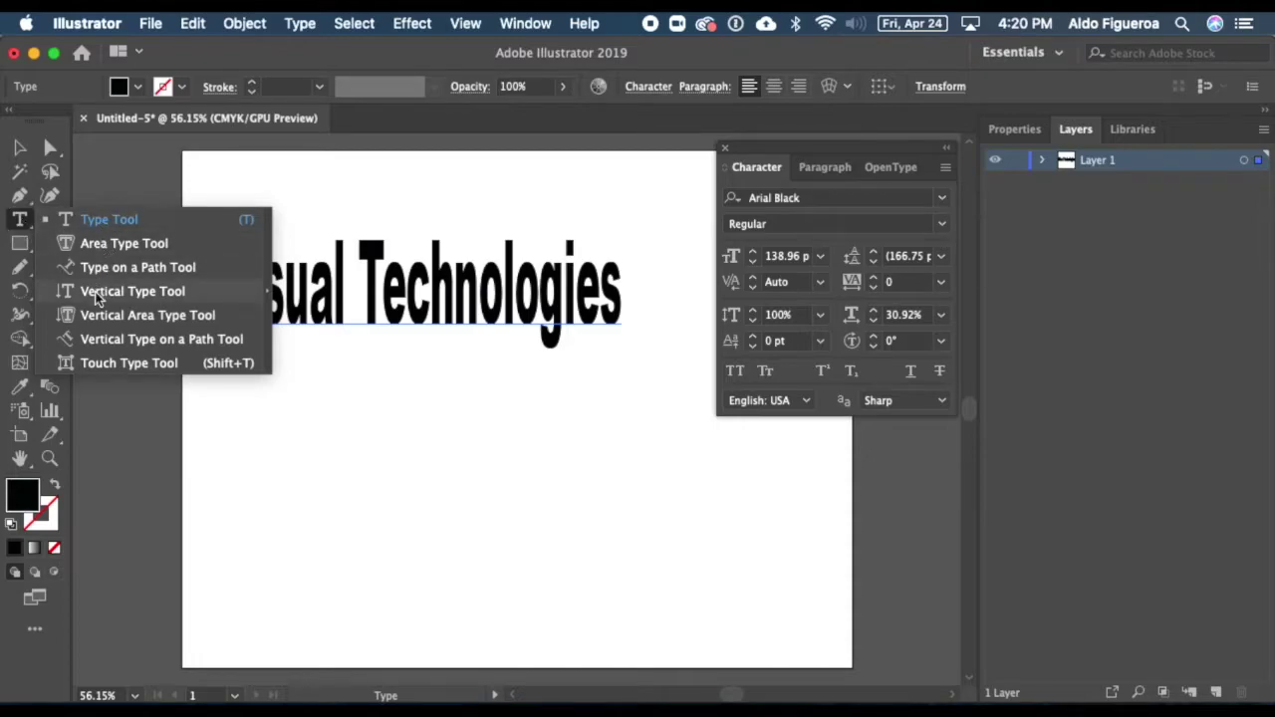
{"action": "left_click", "coordinate": [112, 367]}
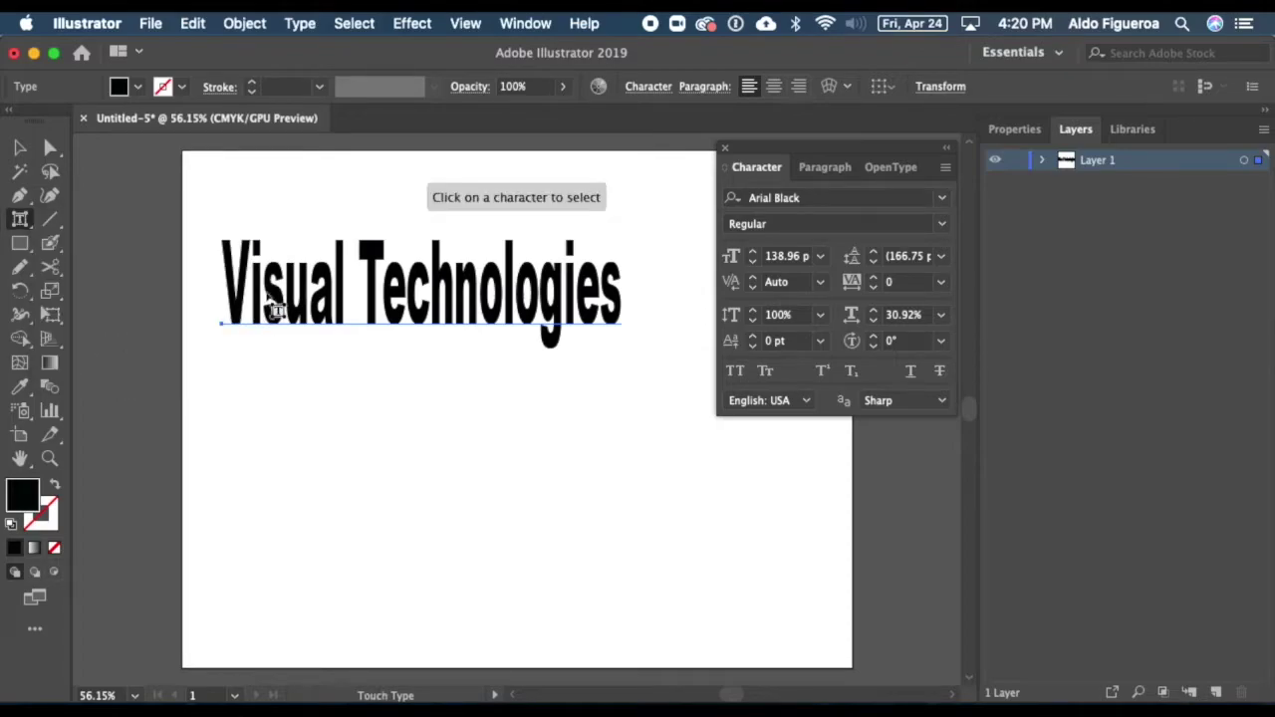
{"action": "left_click", "coordinate": [242, 312]}
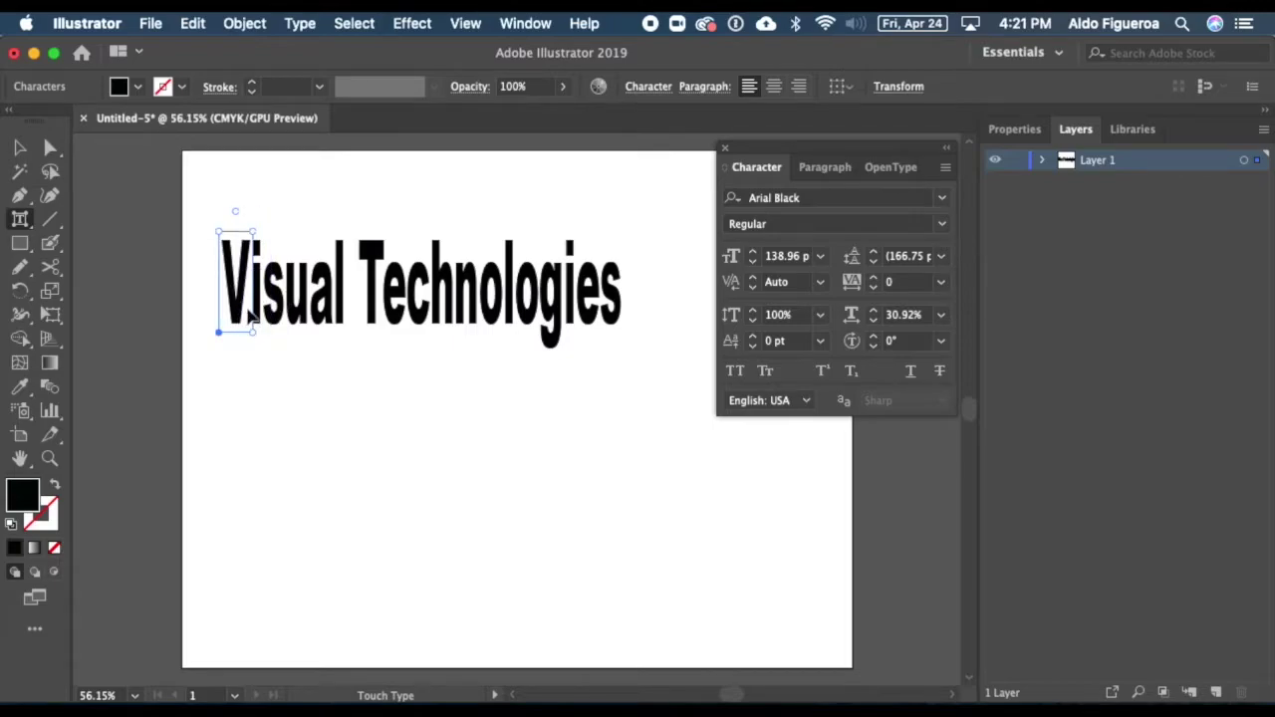
{"action": "left_click_drag", "start_coordinate": [254, 231], "coordinate": [339, 180]}
- Shift the first "i" closer to the "V", tilt it to about -6.6°, and stretch it to roughly the "V" height
{"action": "left_click", "coordinate": [288, 298]}
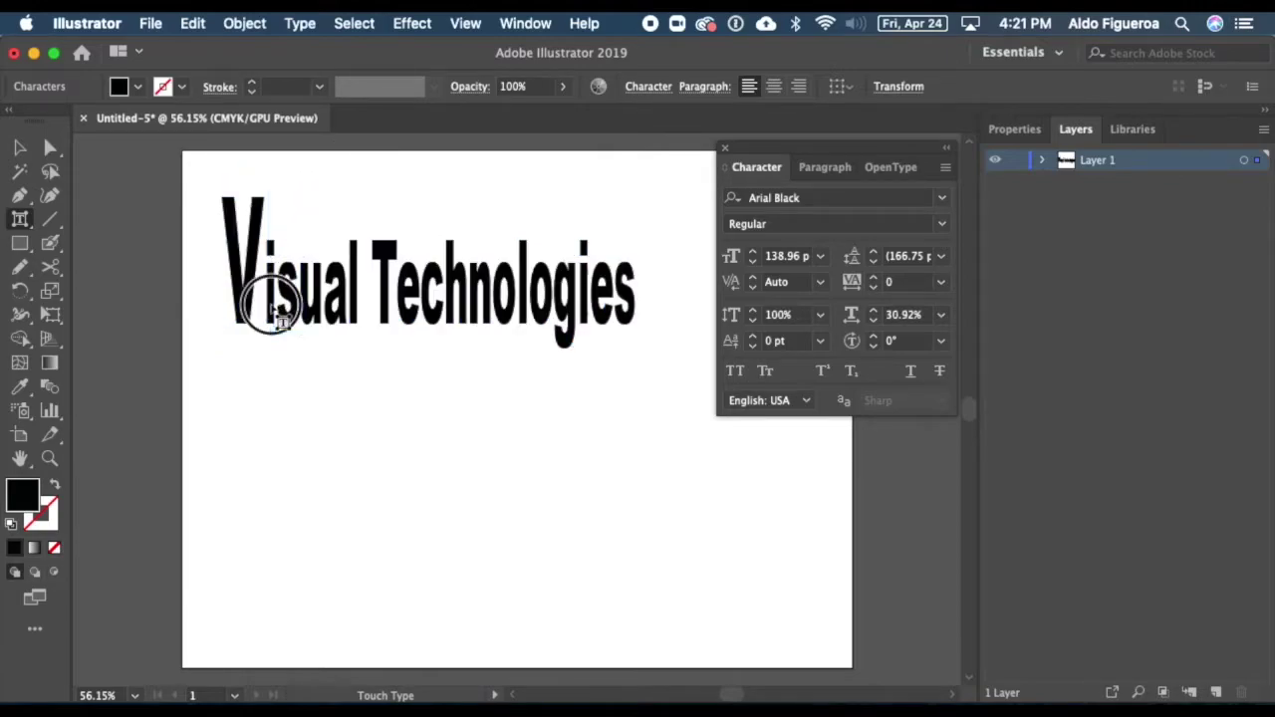
{"action": "left_click_drag", "start_coordinate": [273, 297], "coordinate": [276, 303]}
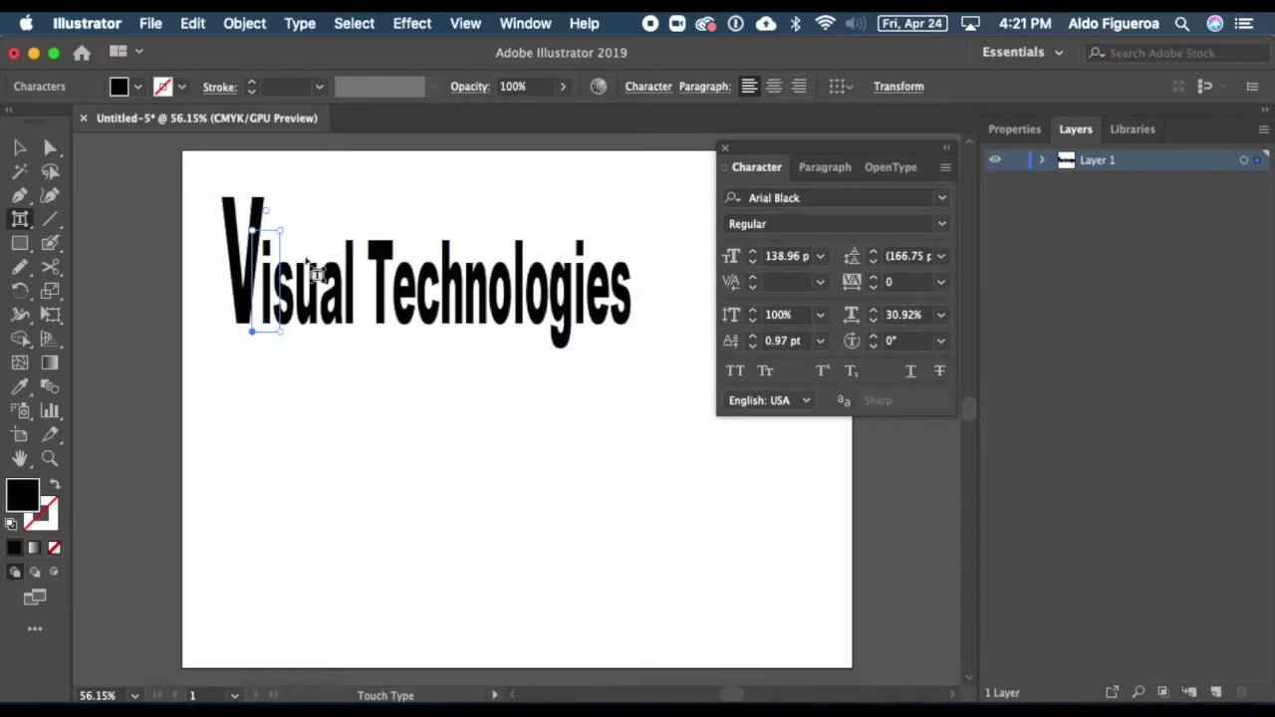
{"action": "left_click_drag", "start_coordinate": [269, 210], "coordinate": [279, 213]}
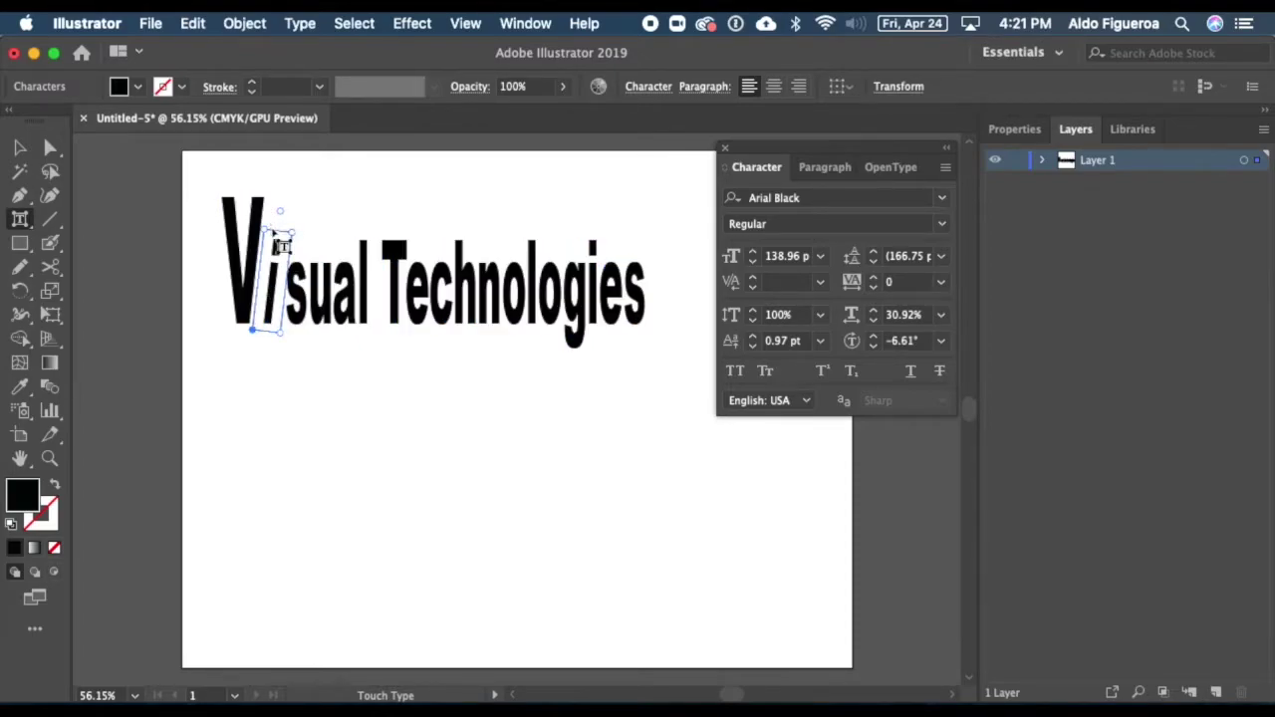
{"action": "left_click_drag", "start_coordinate": [271, 231], "coordinate": [284, 184]}
{"action": "left_click_drag", "start_coordinate": [271, 257], "coordinate": [287, 300]}
- Enlarge the "s" in "Visual" close beside the "i" and stretch the "l" to nearly the "V" height
{"action": "left_click", "coordinate": [299, 304]}
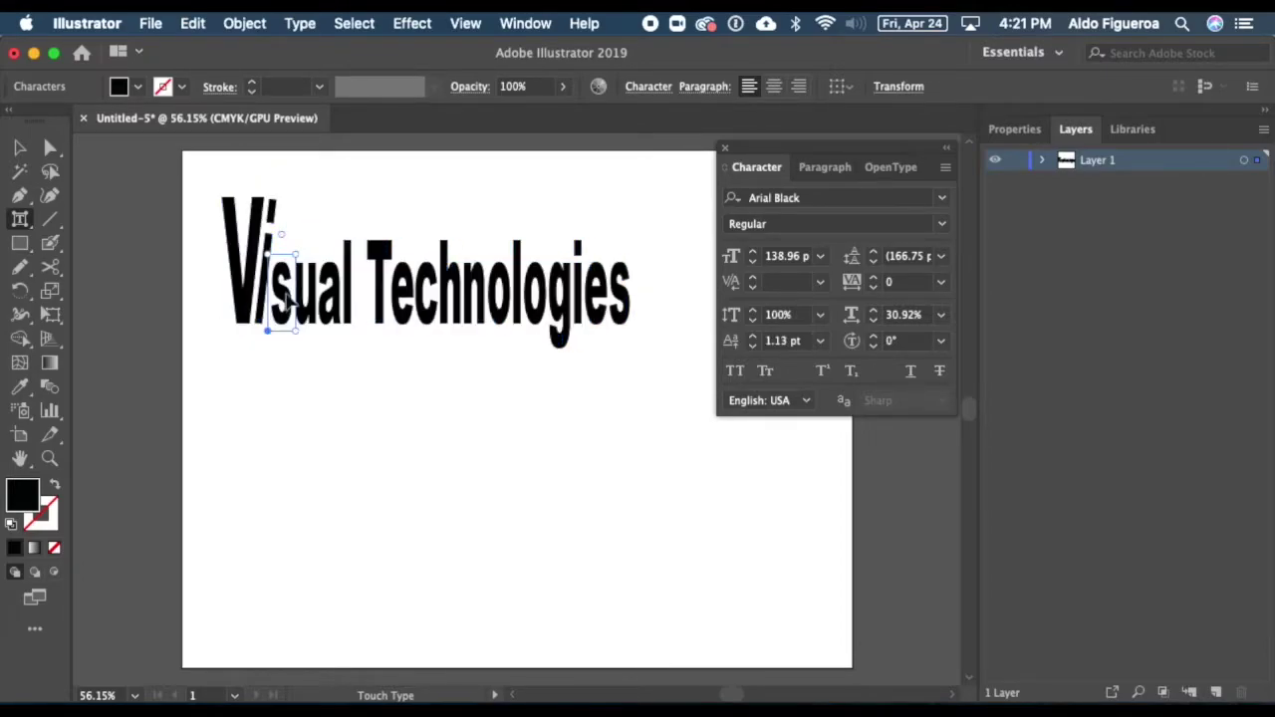
{"action": "left_click_drag", "start_coordinate": [296, 252], "coordinate": [319, 219]}
{"action": "left_click", "coordinate": [358, 257]}
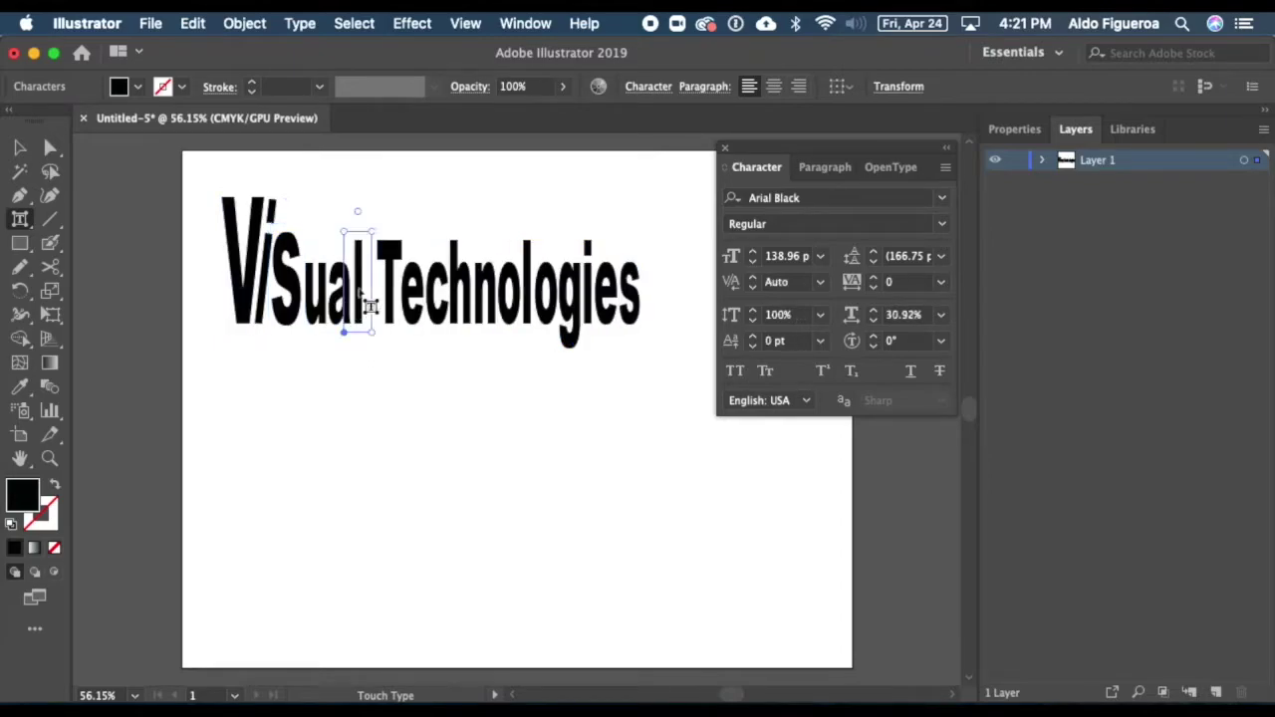
{"action": "left_click_drag", "start_coordinate": [351, 232], "coordinate": [351, 188]}
- Raise the "u" of "Visual" well above the baseline and slant the "a" clockwise with the Touch Type tool
{"action": "left_click", "coordinate": [328, 286]}
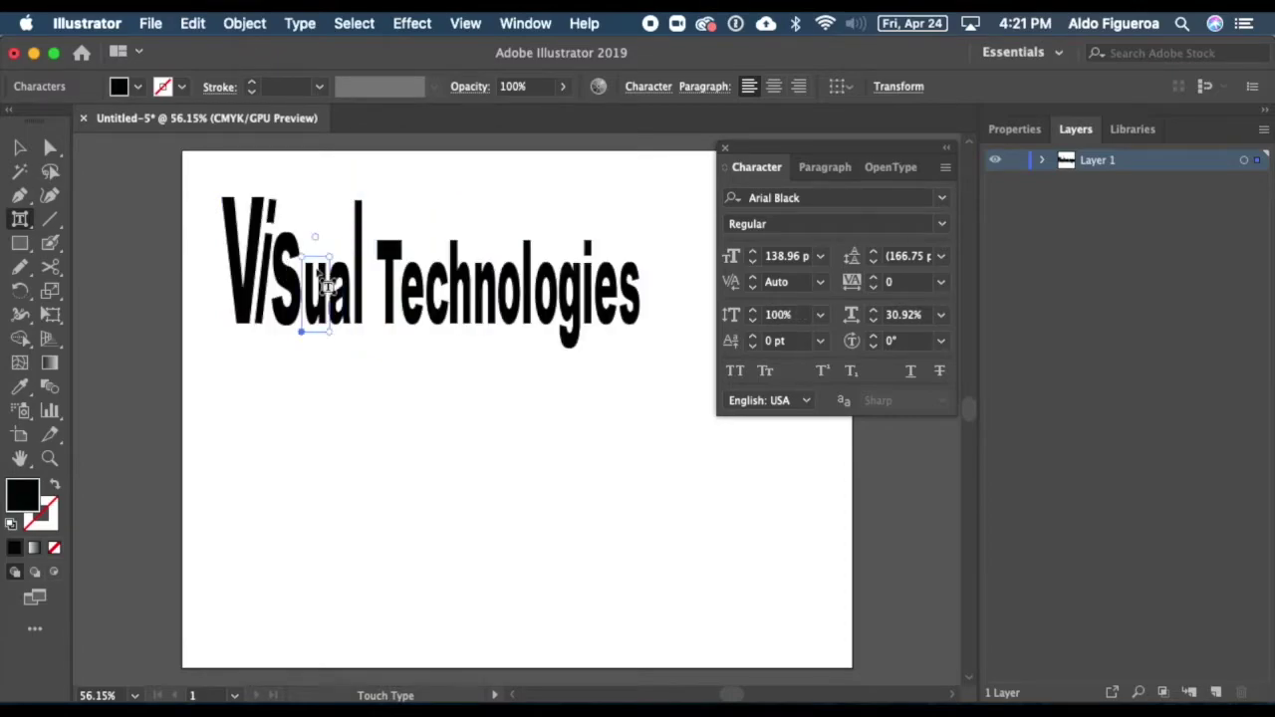
{"action": "left_click_drag", "start_coordinate": [323, 287], "coordinate": [321, 239]}
{"action": "left_click", "coordinate": [342, 298]}
{"action": "left_click_drag", "start_coordinate": [341, 291], "coordinate": [339, 289]}
{"action": "left_click_drag", "start_coordinate": [334, 237], "coordinate": [369, 286]}
- Tilt the "l" of "Visual" counterclockwise, and enlarge the "T" of "Technologies" so its stem drops below the baseline
{"action": "left_click", "coordinate": [377, 280]}
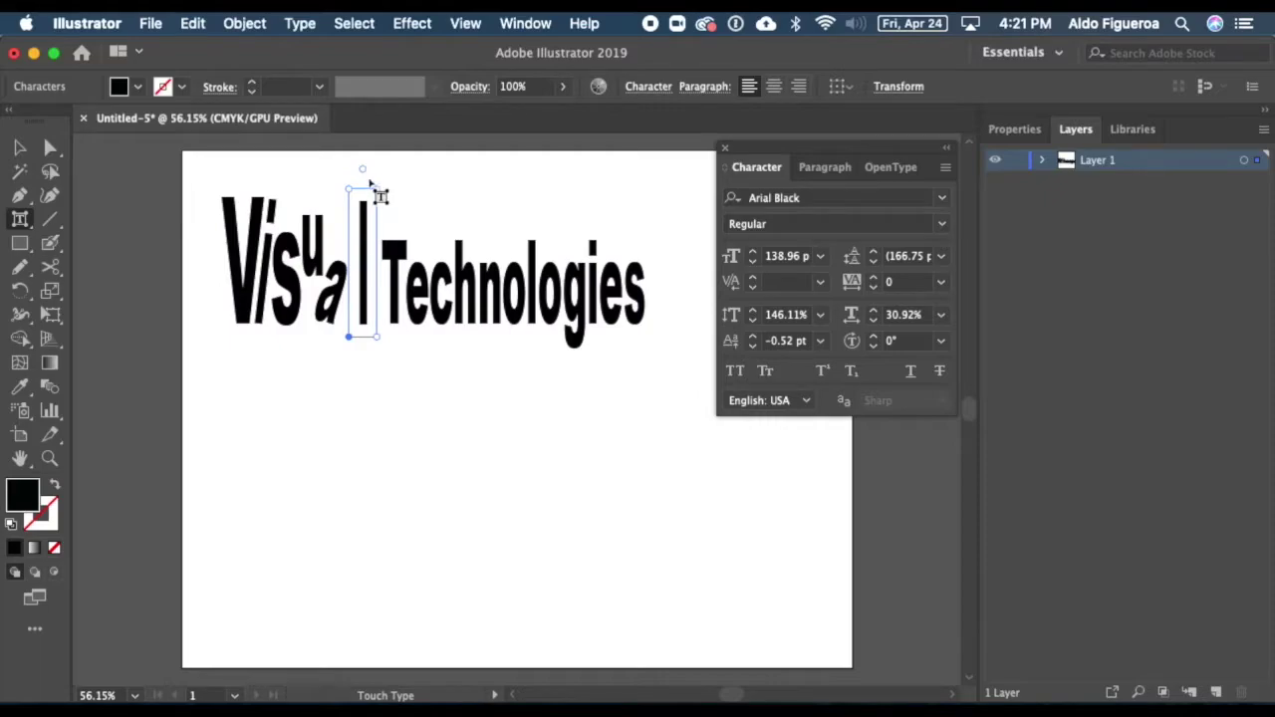
{"action": "left_click_drag", "start_coordinate": [362, 171], "coordinate": [341, 177]}
{"action": "left_click_drag", "start_coordinate": [365, 267], "coordinate": [425, 189]}
{"action": "left_click", "coordinate": [399, 284]}
{"action": "left_click_drag", "start_coordinate": [403, 269], "coordinate": [403, 307]}
- Stretch the "c", "h" and "n" of "Technologies" taller, and slant the first "o" and the "l" clockwise
{"action": "left_click", "coordinate": [445, 299]}
{"action": "left_click_drag", "start_coordinate": [457, 235], "coordinate": [468, 189]}
{"action": "left_click", "coordinate": [482, 289]}
{"action": "left_click_drag", "start_coordinate": [468, 236], "coordinate": [497, 192]}
{"action": "left_click", "coordinate": [506, 289]}
{"action": "left_click", "coordinate": [536, 284]}
{"action": "left_click_drag", "start_coordinate": [536, 216], "coordinate": [602, 185]}
- Vary the heights and tilts of the letters ending "Technologies", rotating the final "s" to 9.61° at 127.55% vertical scale
{"action": "left_click", "coordinate": [578, 279]}
{"action": "mouse_move", "coordinate": [636, 219]}
{"action": "left_mouse_down"}
{"action": "mouse_move", "coordinate": [618, 236]}
{"action": "mouse_move", "coordinate": [625, 247]}
{"action": "mouse_move", "coordinate": [642, 218]}
{"action": "mouse_move", "coordinate": [625, 230]}
{"action": "left_mouse_up"}
{"action": "left_click", "coordinate": [661, 299]}
{"action": "scroll", "coordinate": [704, 341], "scroll_direction": "right", "scroll_amount": 3}
{"action": "left_click", "coordinate": [635, 304]}
{"action": "left_click_drag", "start_coordinate": [642, 301], "coordinate": [644, 297]}
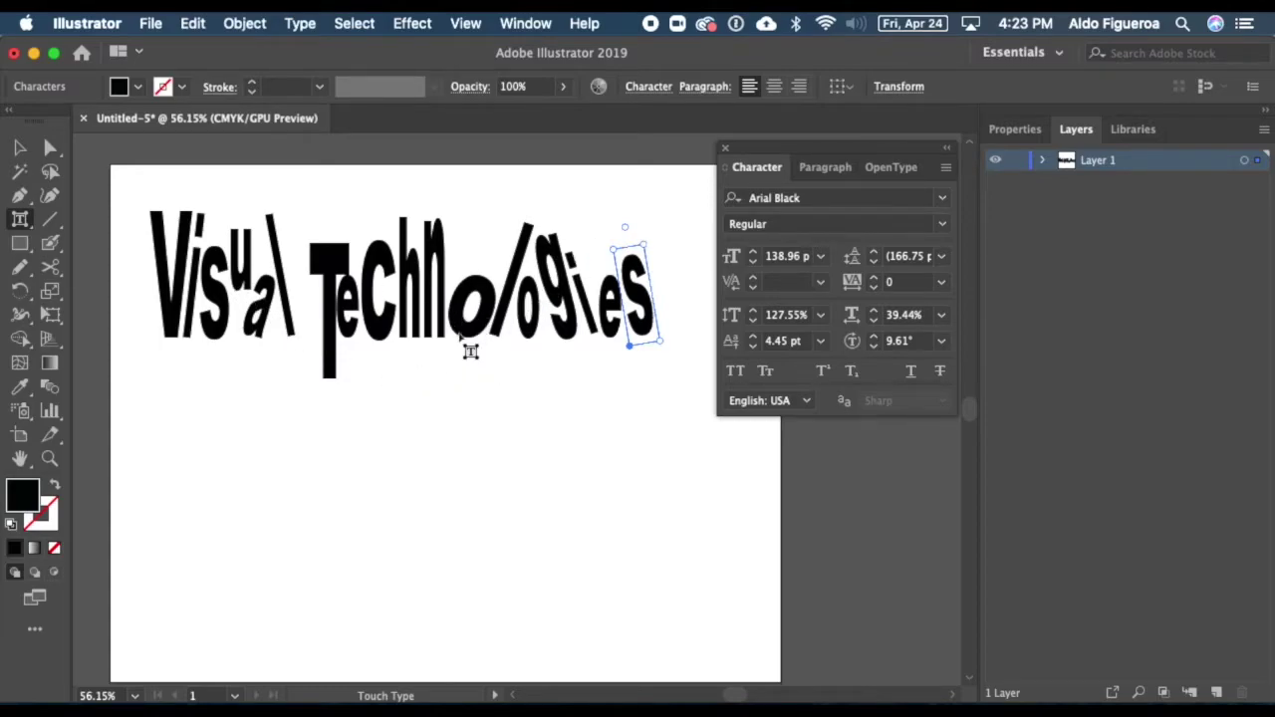
{"action": "left_click", "coordinate": [408, 366]}
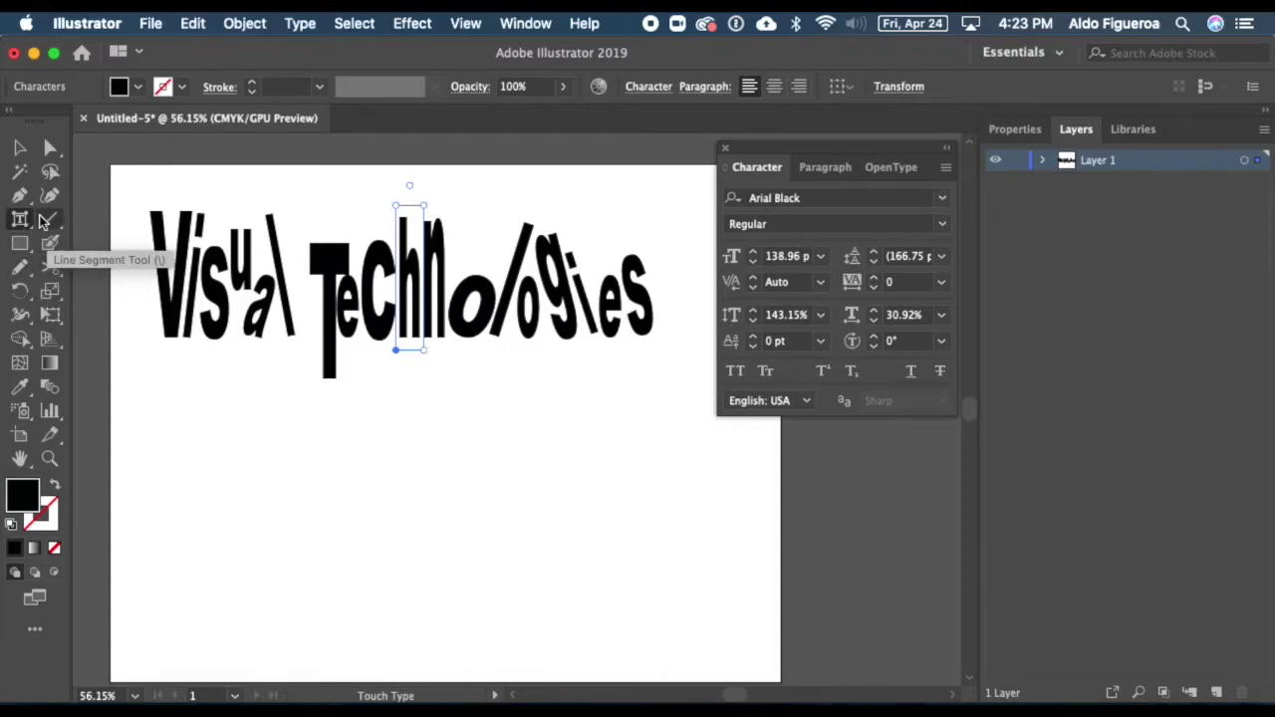
- Draw a freehand S-shaped wavy path with the Pencil tool across the empty area below the lettering
{"action": "left_click", "coordinate": [20, 269]}
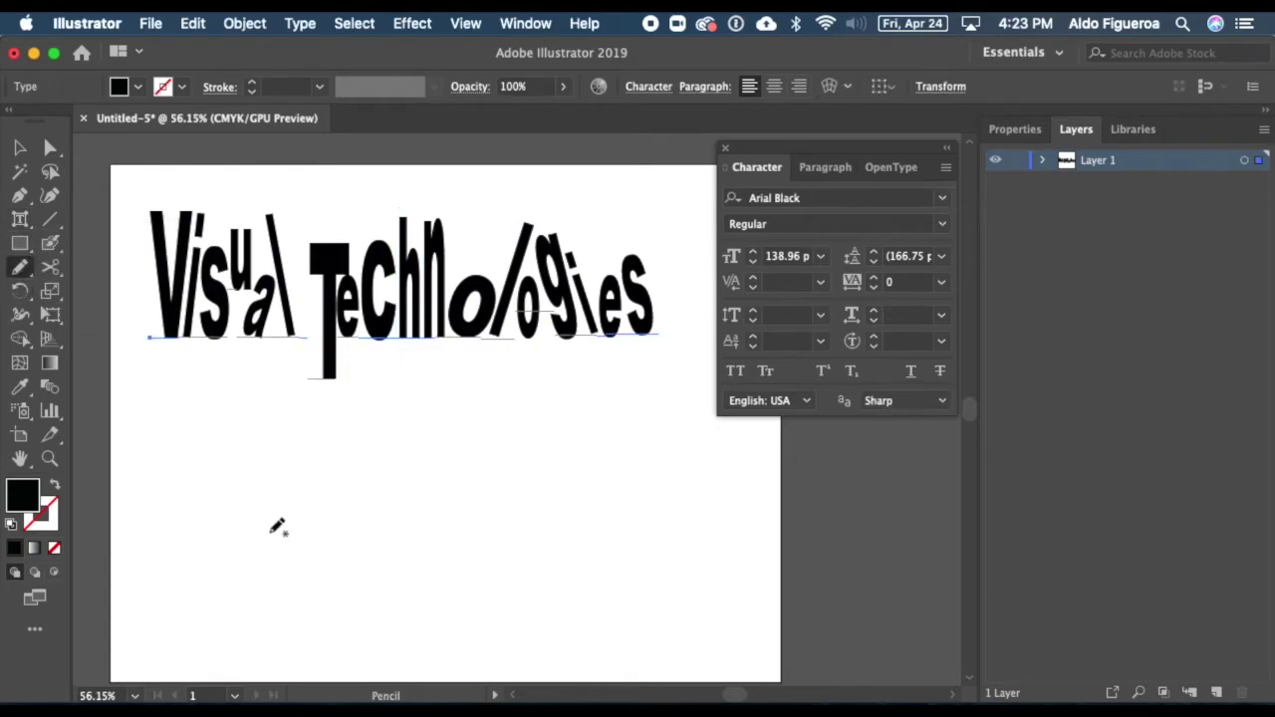
{"action": "scroll", "coordinate": [269, 498], "scroll_direction": "down", "scroll_amount": 3}
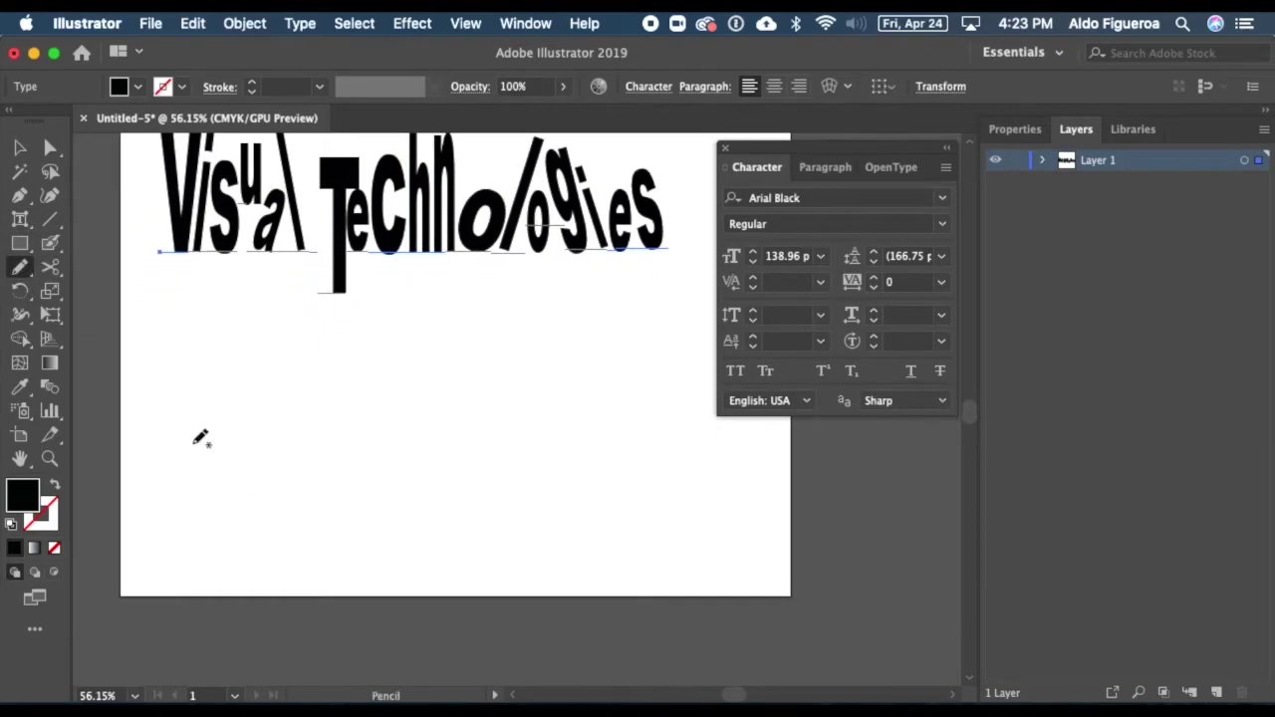
{"action": "mouse_move", "coordinate": [179, 436]}
{"action": "left_mouse_down"}
{"action": "mouse_move", "coordinate": [269, 480]}
{"action": "mouse_move", "coordinate": [454, 405]}
{"action": "mouse_move", "coordinate": [663, 381]}
{"action": "left_mouse_up"}
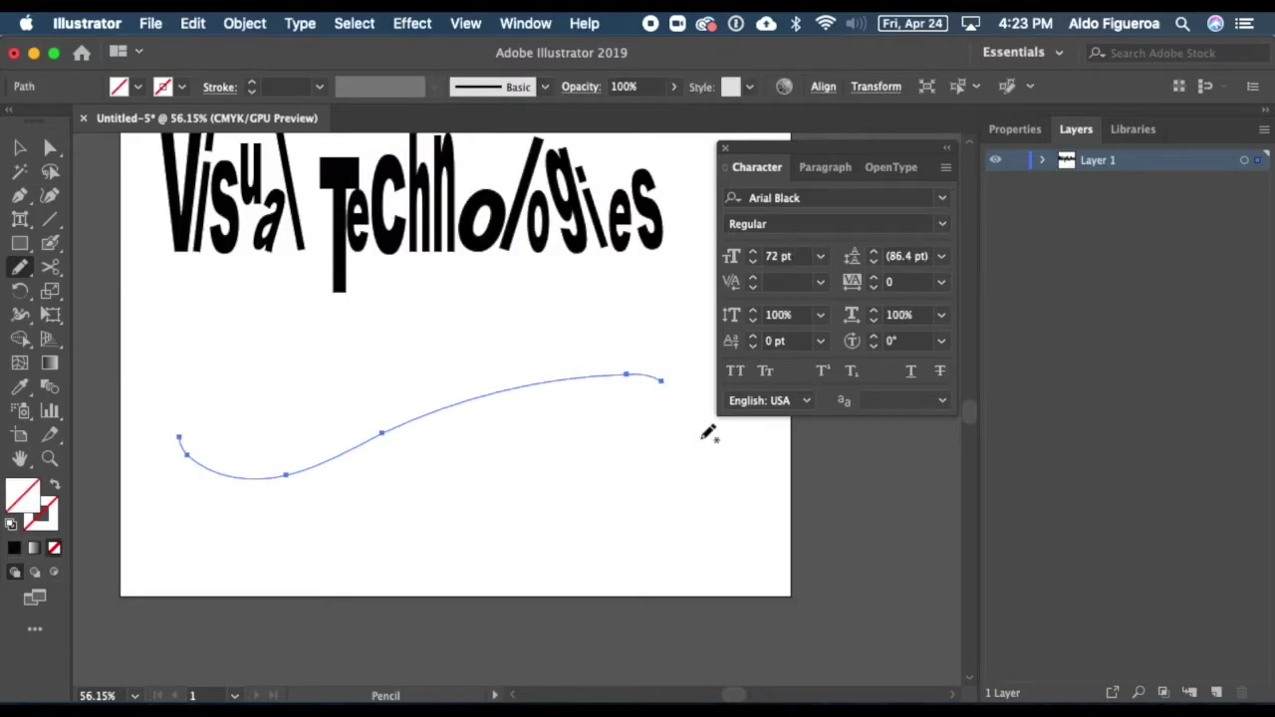
- Place the text "Visual Technologies" along the wavy path with the Type on a Path tool
{"action": "left_click", "coordinate": [20, 219]}
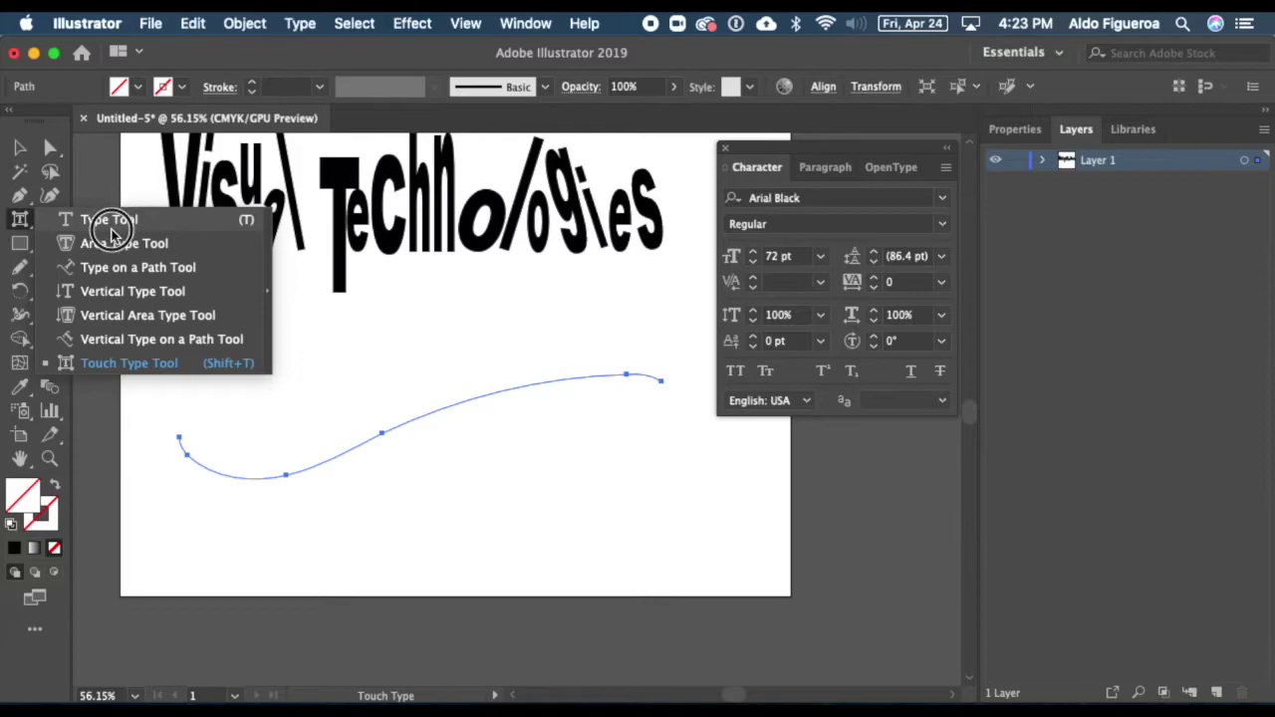
{"action": "left_click", "coordinate": [106, 269]}
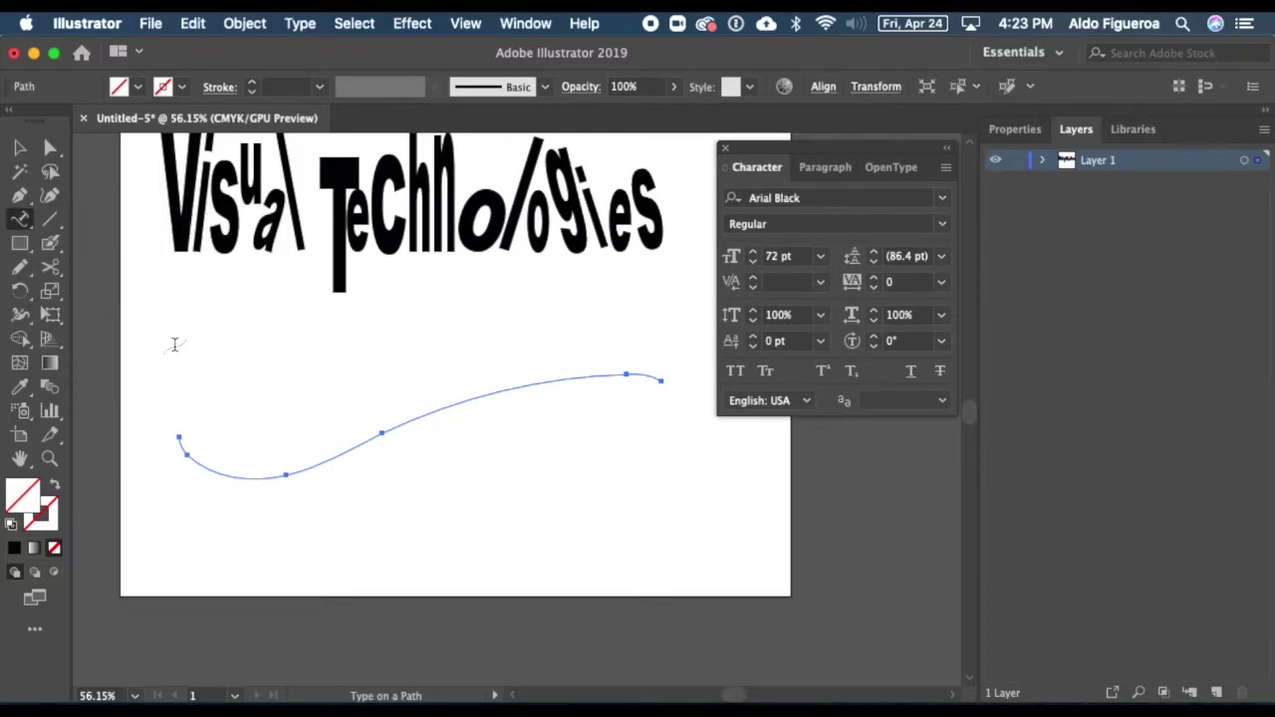
{"action": "left_click", "coordinate": [182, 445]}
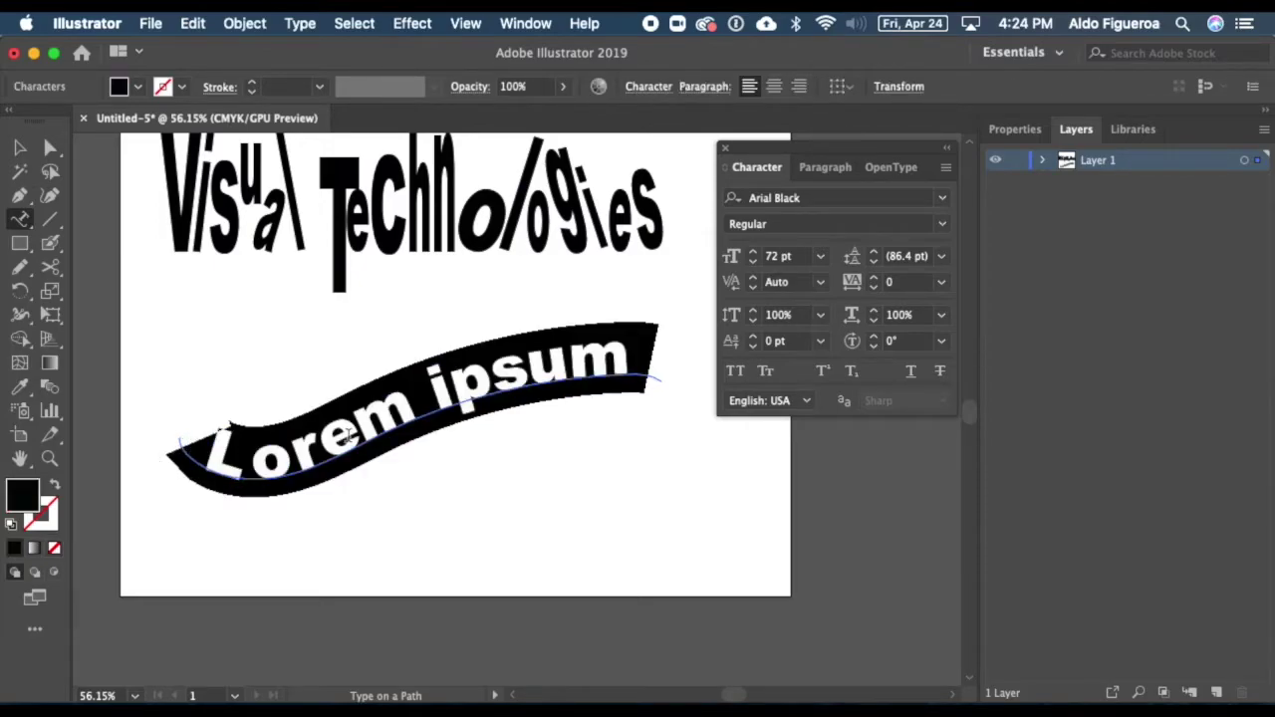
{"action": "type", "text": "Vi"}
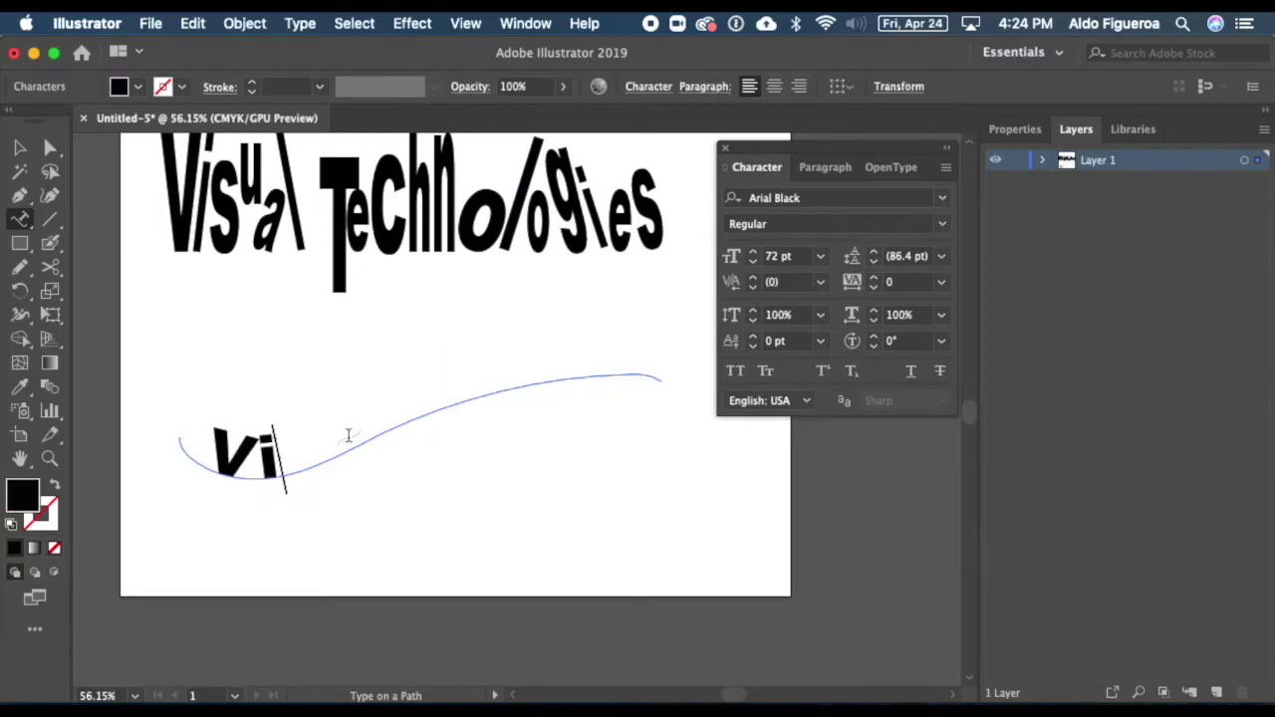
{"action": "type", "text": "s"}
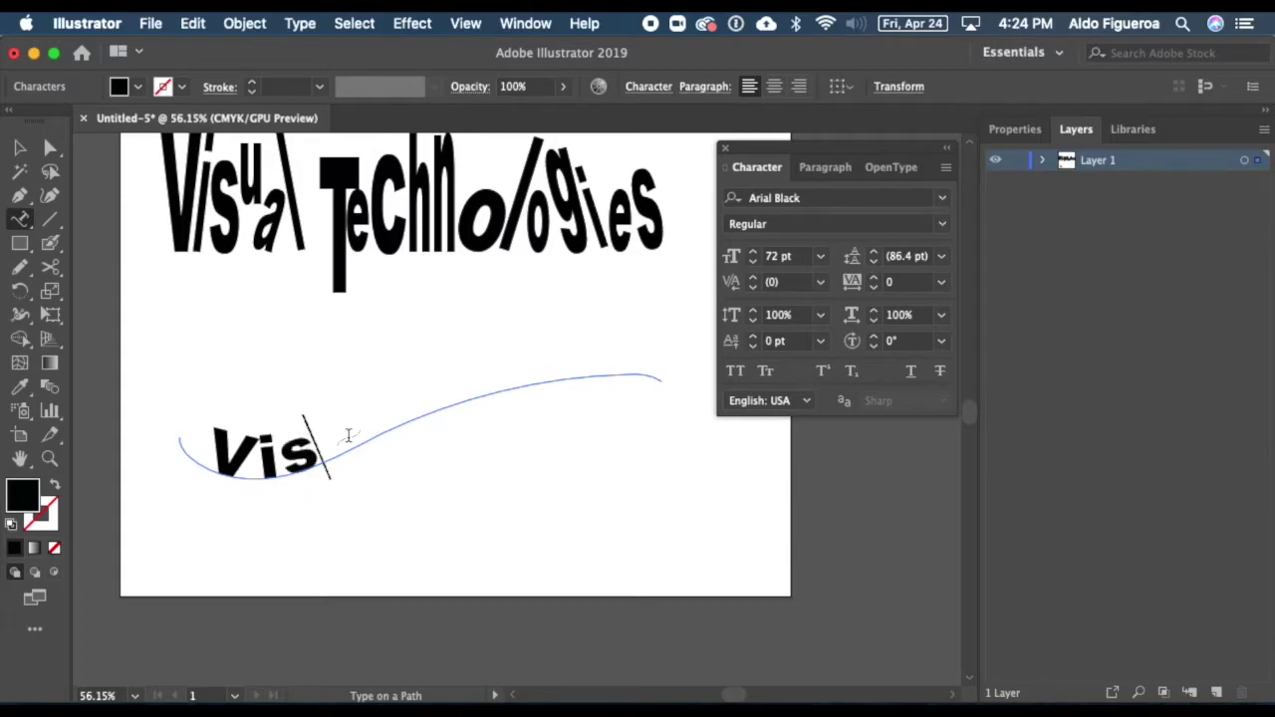
{"action": "type", "text": "ual Techno"}
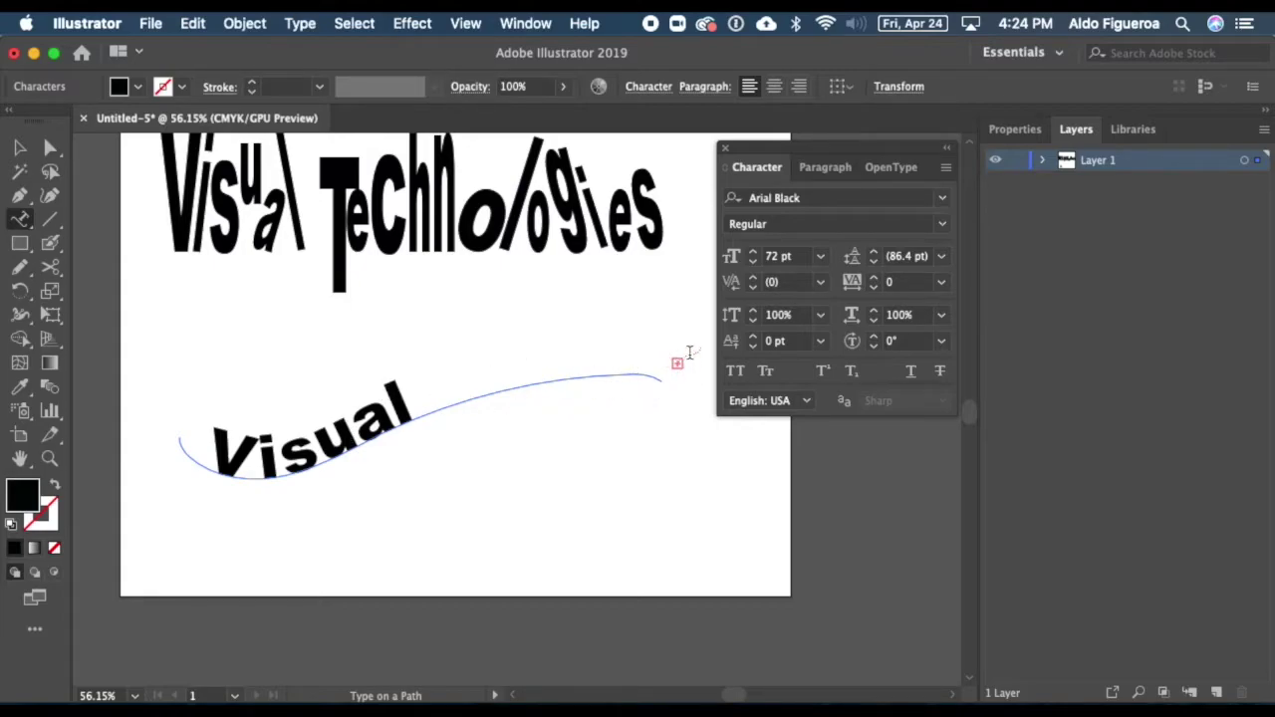
- Reduce the path text's font size to 51 pt so that both words fit on the curve
{"action": "left_click", "coordinate": [23, 147]}
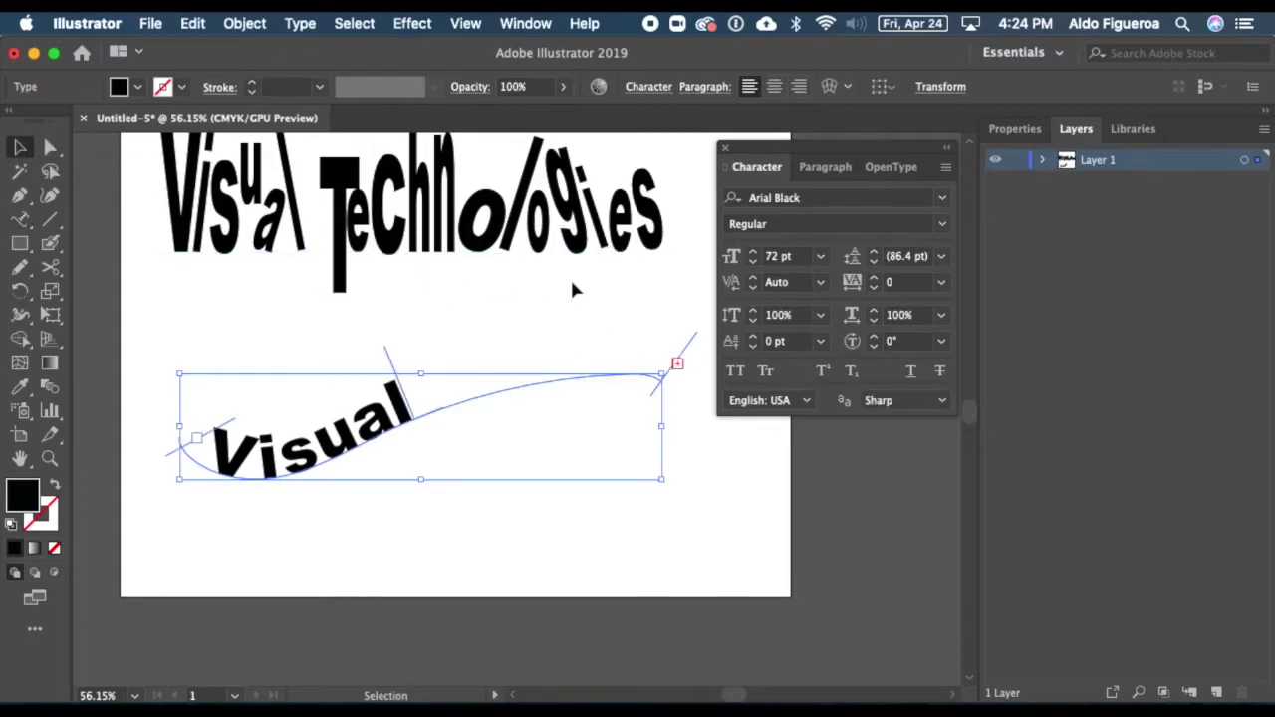
{"action": "left_click", "coordinate": [754, 262]}
{"action": "left_click", "coordinate": [754, 262]}
{"action": "left_click", "coordinate": [754, 262]}
{"action": "left_click", "coordinate": [754, 263]}
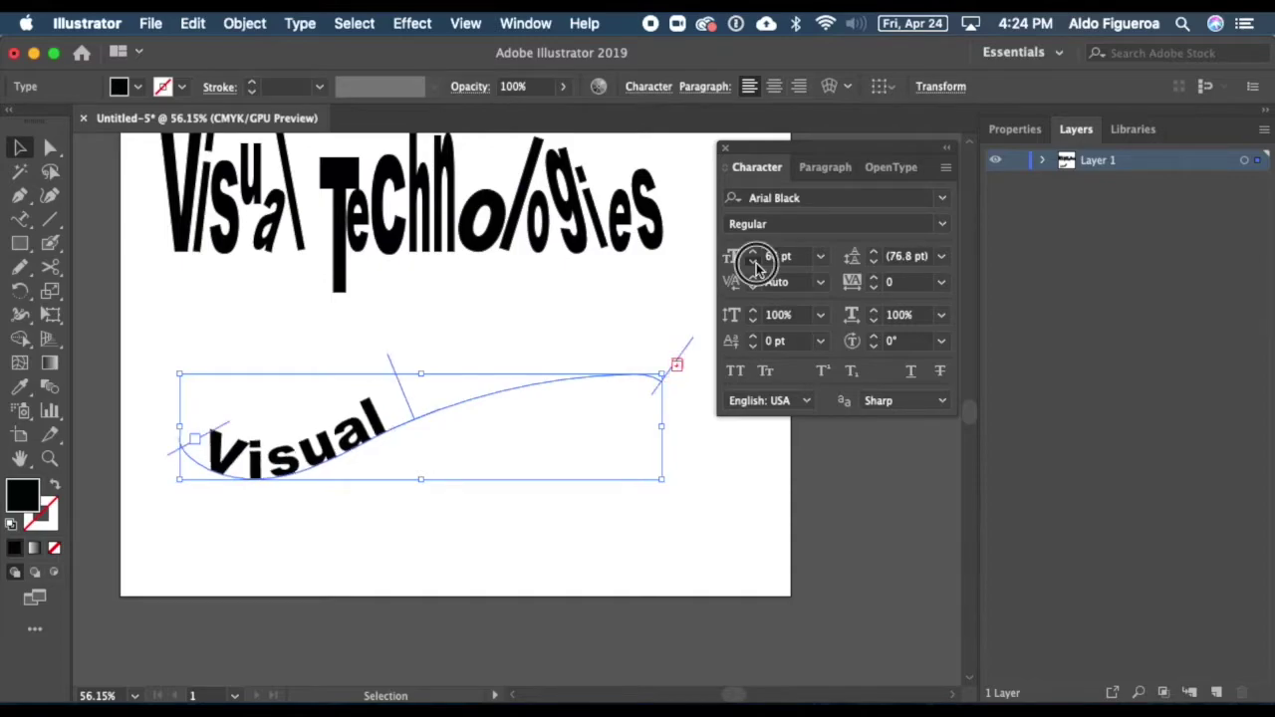
{"action": "left_click", "coordinate": [754, 262]}
{"action": "left_click", "coordinate": [754, 262]}
{"action": "left_click", "coordinate": [754, 262]}
{"action": "left_click", "coordinate": [754, 262]}
{"action": "left_click", "coordinate": [754, 262]}
{"action": "left_click", "coordinate": [754, 262]}
{"action": "left_click", "coordinate": [754, 262]}
{"action": "left_click", "coordinate": [754, 262]}
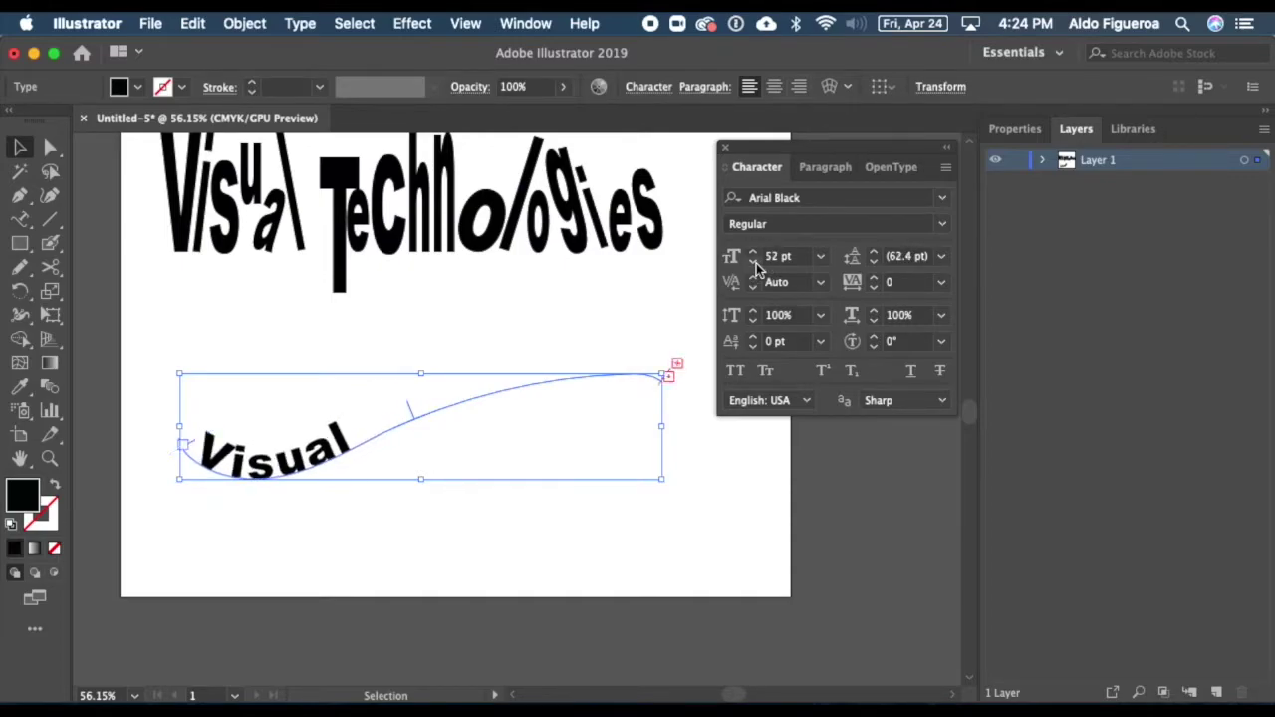
{"action": "left_click", "coordinate": [754, 262]}
{"action": "left_click", "coordinate": [754, 262]}
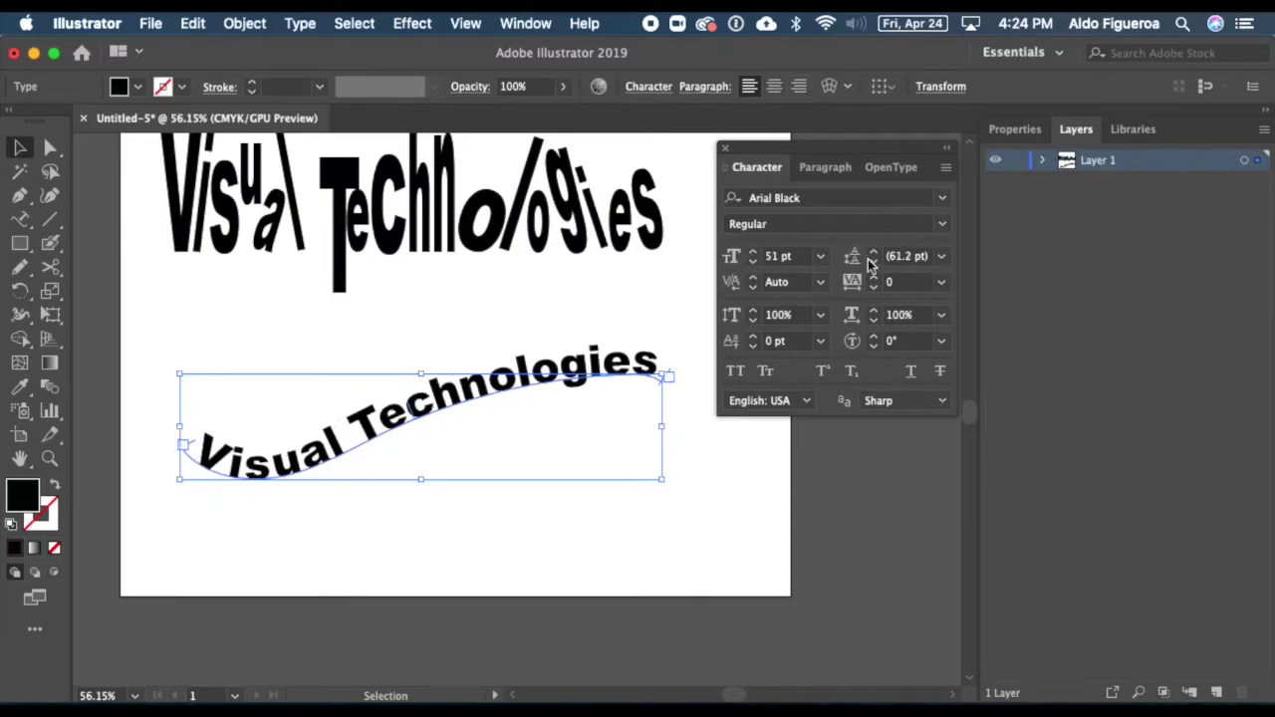
- Browse the font list and apply Noteworthy Light to the path text
{"action": "left_click", "coordinate": [942, 198]}
{"action": "scroll", "coordinate": [1005, 458], "scroll_direction": "down", "scroll_amount": 10}
{"action": "scroll", "coordinate": [1004, 456], "scroll_direction": "down", "scroll_amount": 8}
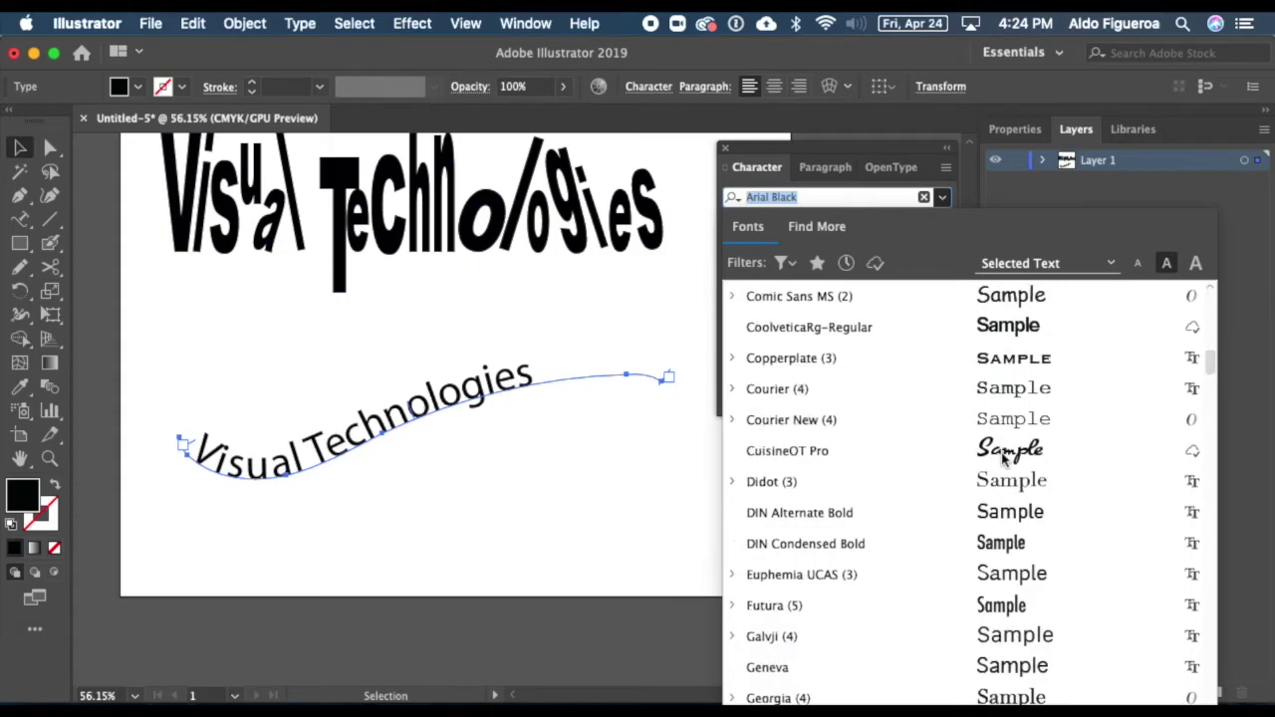
{"action": "scroll", "coordinate": [1004, 456], "scroll_direction": "down", "scroll_amount": 7}
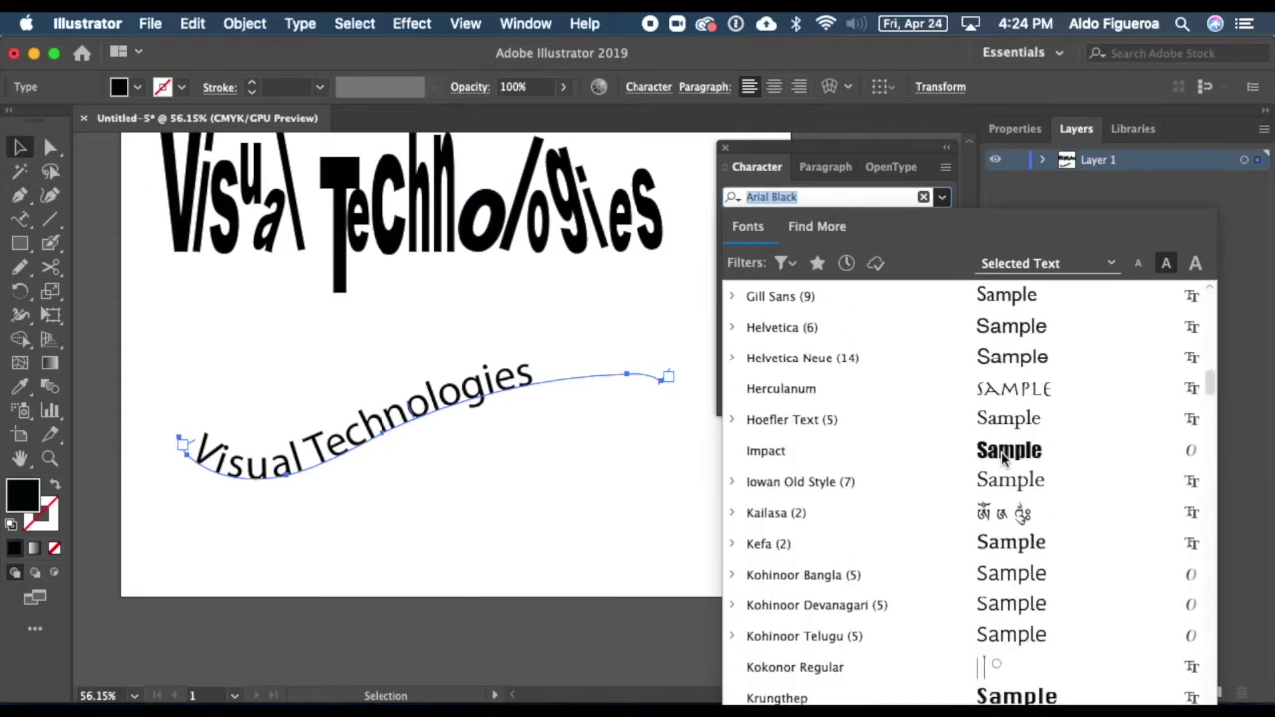
{"action": "scroll", "coordinate": [1005, 457], "scroll_direction": "down", "scroll_amount": 5}
{"action": "scroll", "coordinate": [1004, 457], "scroll_direction": "down", "scroll_amount": 5}
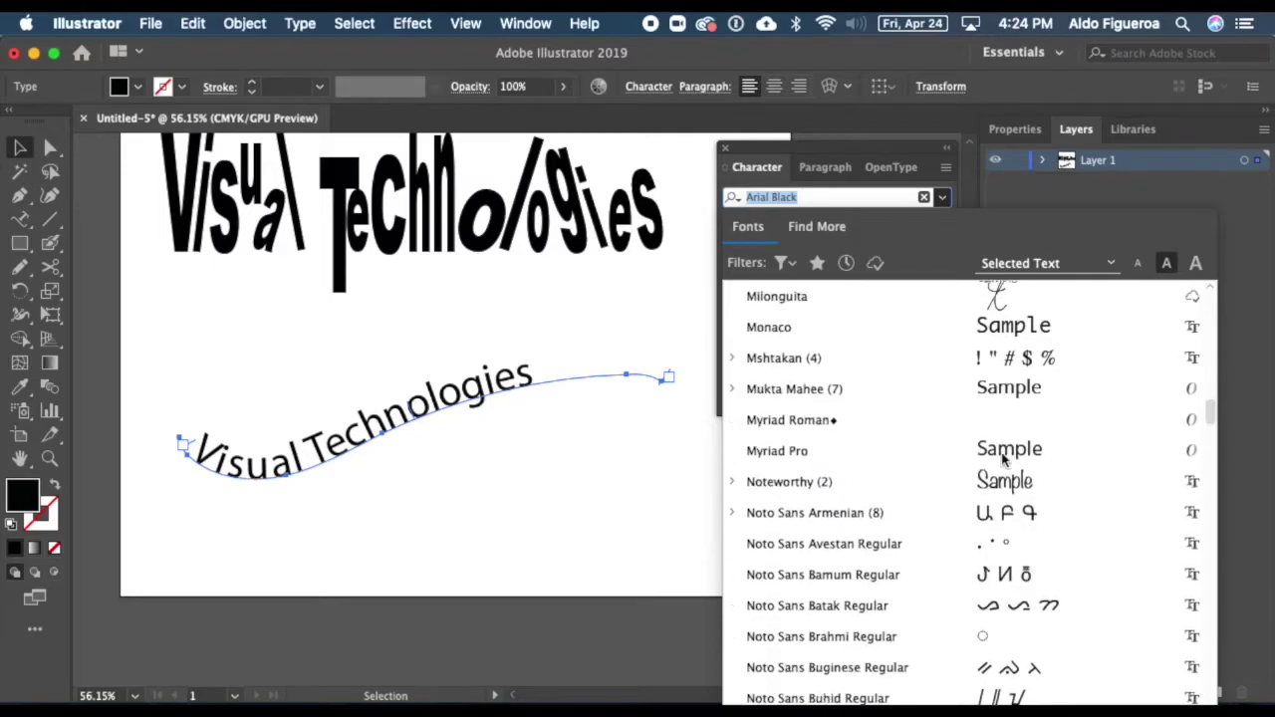
{"action": "scroll", "coordinate": [1004, 457], "scroll_direction": "down", "scroll_amount": 1}
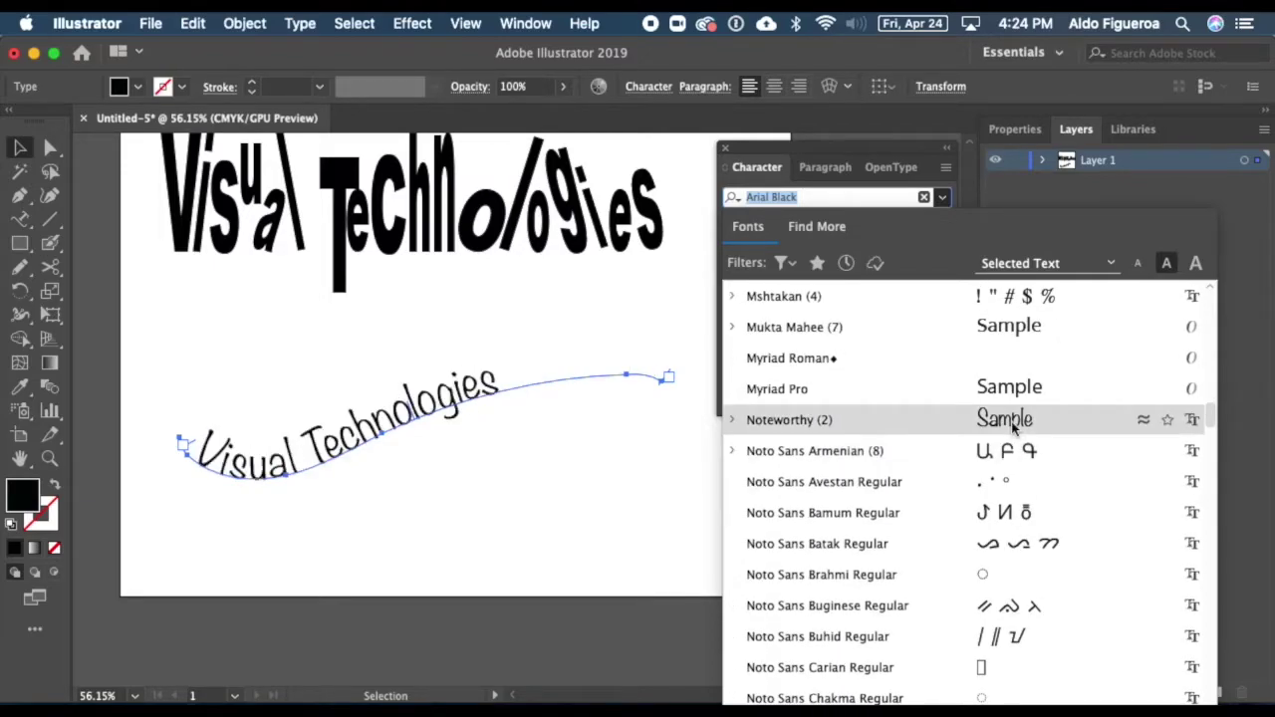
{"action": "left_click", "coordinate": [1013, 425]}
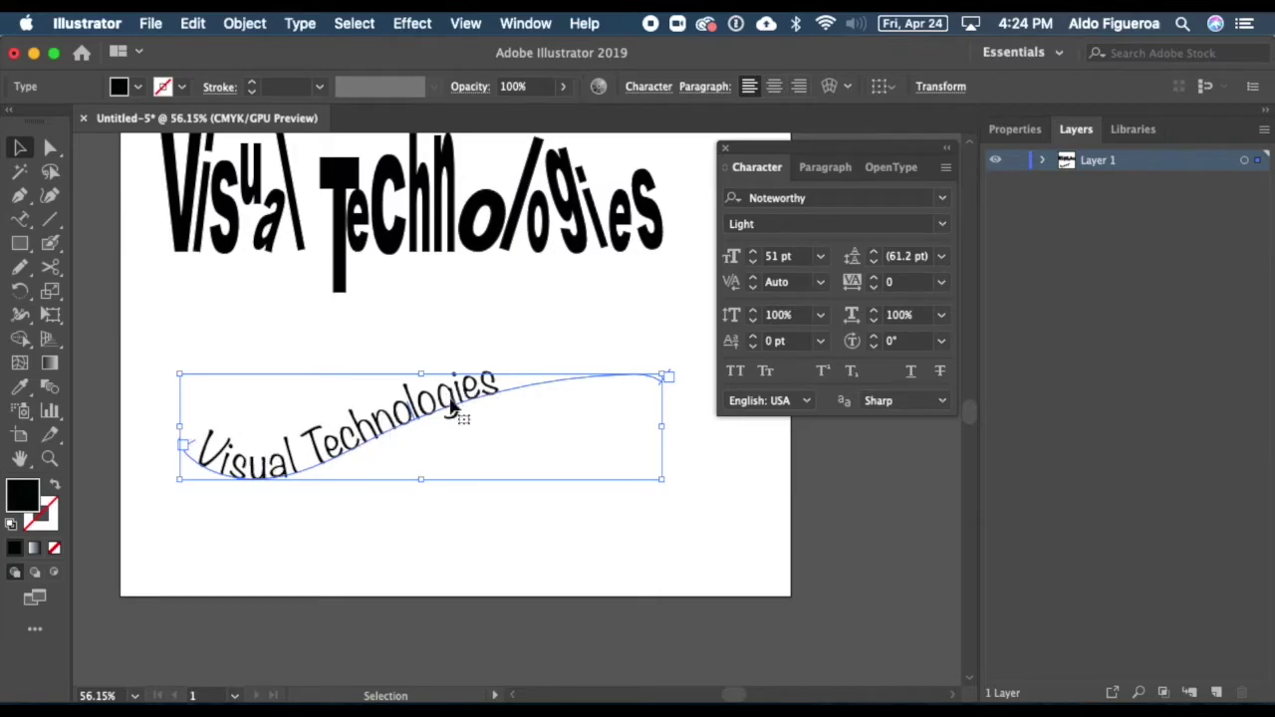
- Increase the path text's font size to 66 pt
{"action": "left_click", "coordinate": [754, 251]}
{"action": "left_click", "coordinate": [754, 252]}
{"action": "left_click", "coordinate": [755, 251]}
{"action": "left_click", "coordinate": [754, 252]}
{"action": "left_click", "coordinate": [755, 251]}
{"action": "left_click", "coordinate": [754, 251]}
{"action": "left_click", "coordinate": [754, 251]}
{"action": "left_click", "coordinate": [754, 251]}
{"action": "left_click", "coordinate": [754, 251]}
{"action": "left_click", "coordinate": [755, 251]}
{"action": "left_click", "coordinate": [754, 252]}
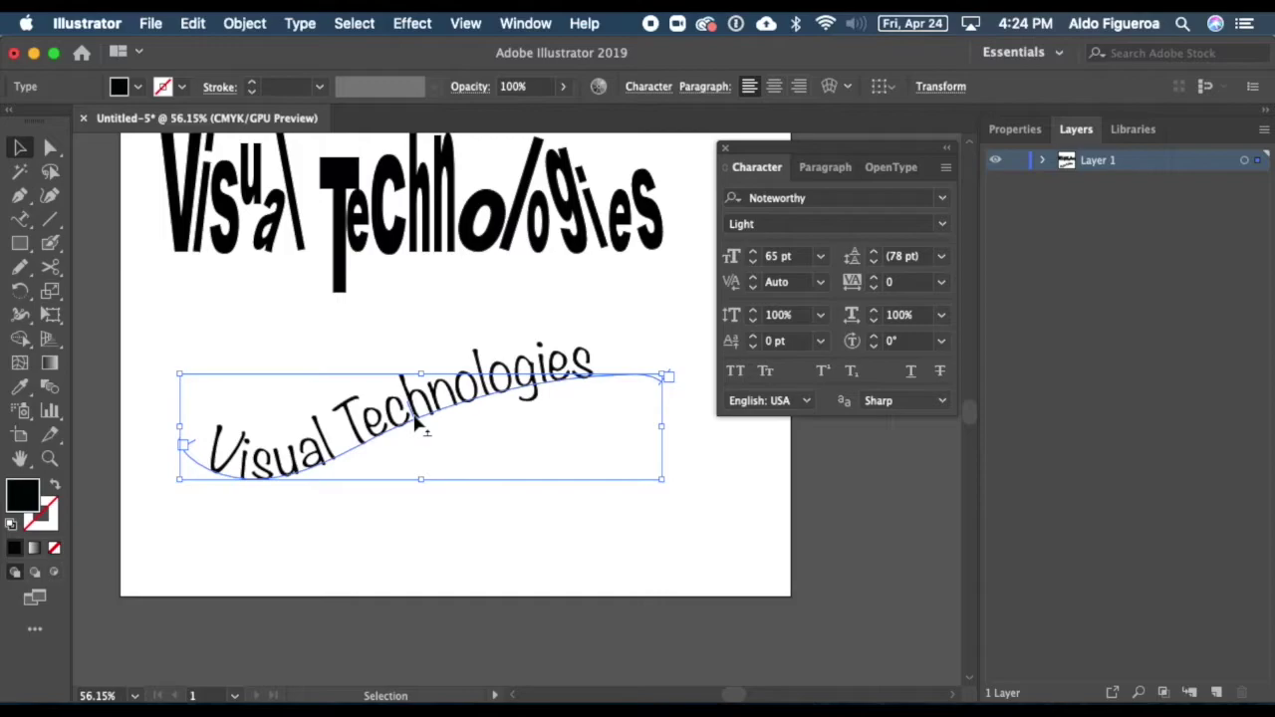
{"action": "left_click", "coordinate": [756, 254]}
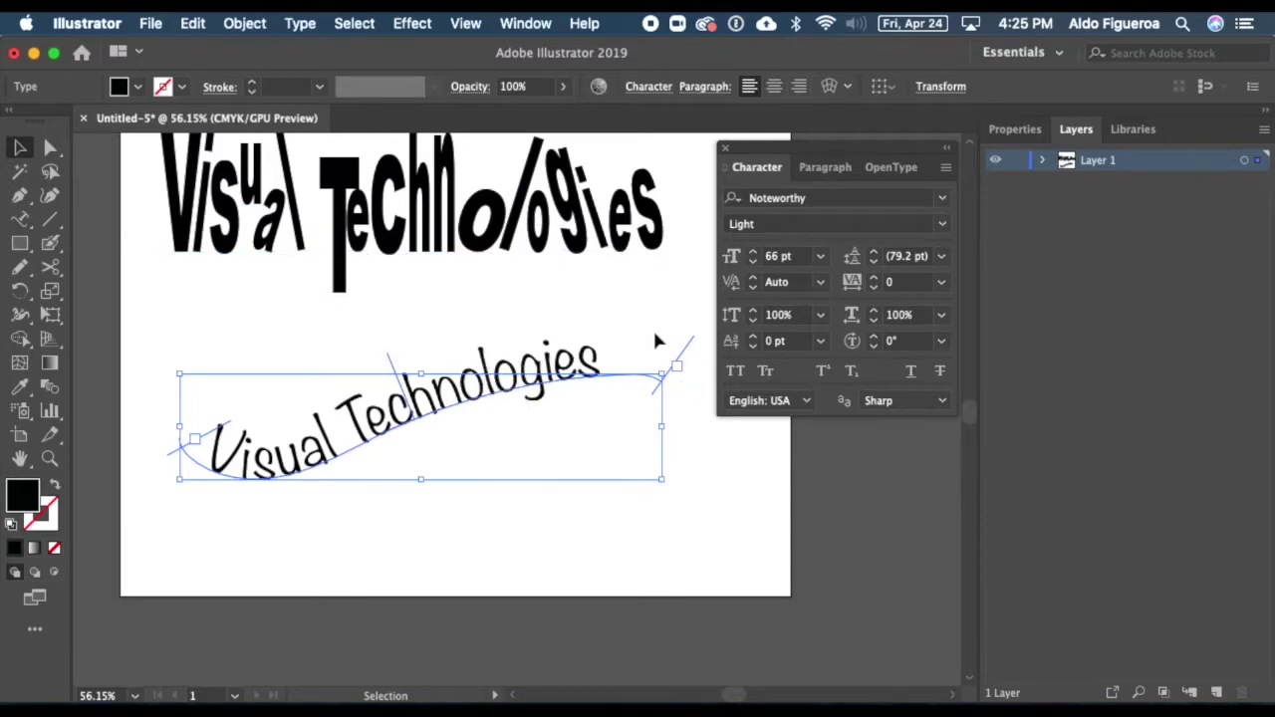
- Move the path text's end bracket inward along the curve to just after the last letter
{"action": "left_click", "coordinate": [583, 408]}
{"action": "left_click", "coordinate": [586, 372]}
{"action": "left_click", "coordinate": [683, 346]}
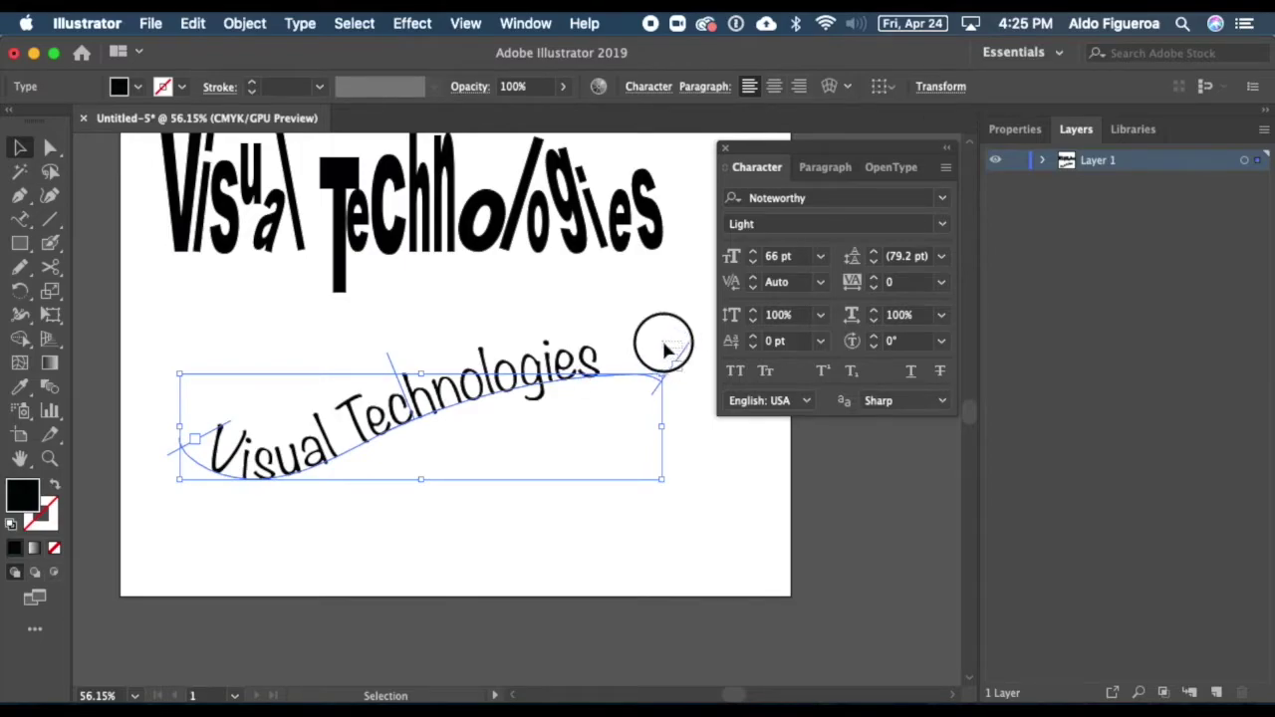
{"action": "left_click", "coordinate": [596, 369]}
{"action": "left_click_drag", "start_coordinate": [657, 392], "coordinate": [608, 386]}
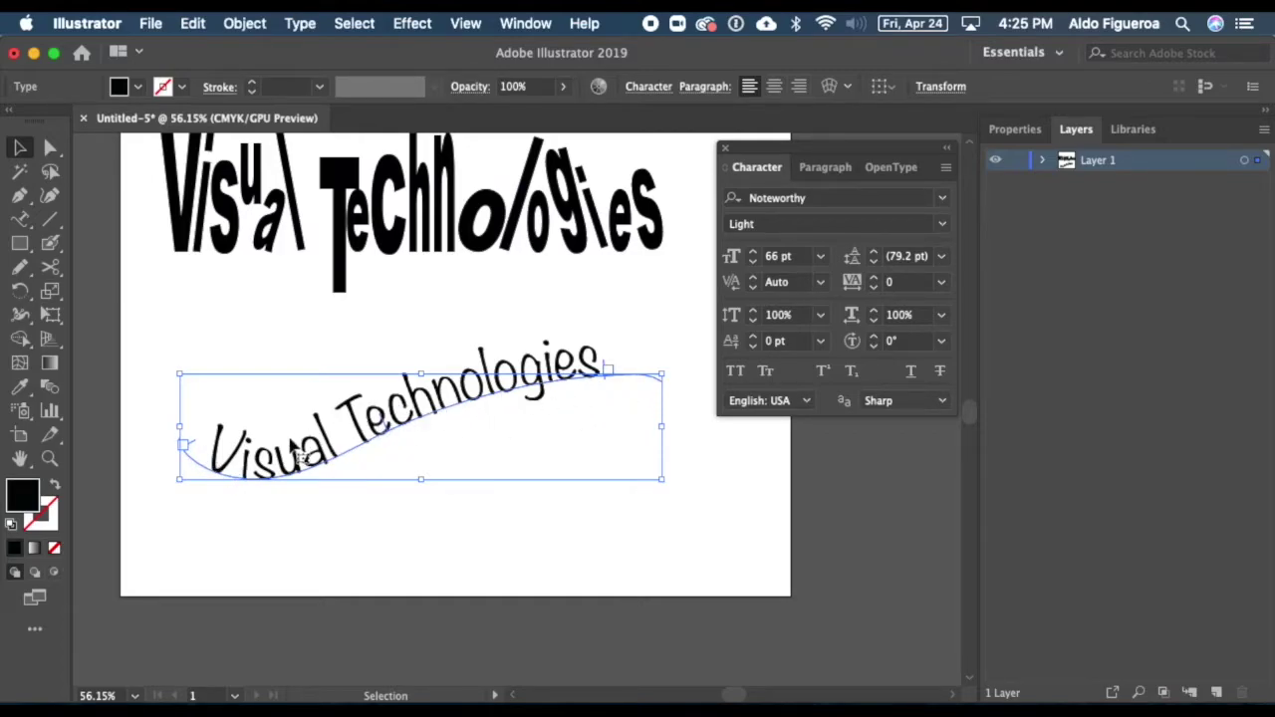
- Shift the path text slightly up and to the right, and set its font size to 48 pt
{"action": "left_click_drag", "start_coordinate": [399, 437], "coordinate": [423, 401]}
{"action": "left_click", "coordinate": [753, 262]}
{"action": "left_click", "coordinate": [754, 262]}
{"action": "left_click", "coordinate": [754, 262]}
{"action": "left_click", "coordinate": [753, 262]}
{"action": "left_click", "coordinate": [753, 262]}
{"action": "left_click", "coordinate": [753, 262]}
{"action": "left_click", "coordinate": [753, 262]}
{"action": "left_click", "coordinate": [753, 262]}
{"action": "left_click", "coordinate": [753, 262]}
{"action": "left_click", "coordinate": [820, 256]}
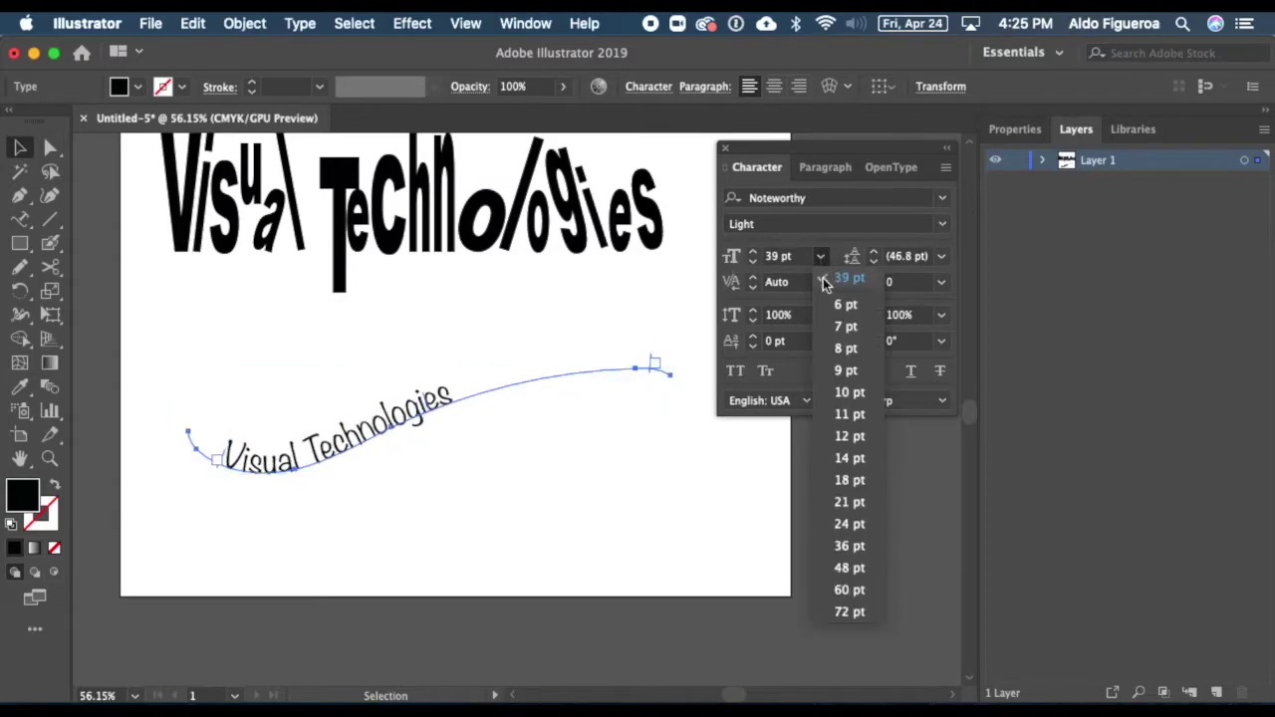
{"action": "left_click", "coordinate": [842, 568]}
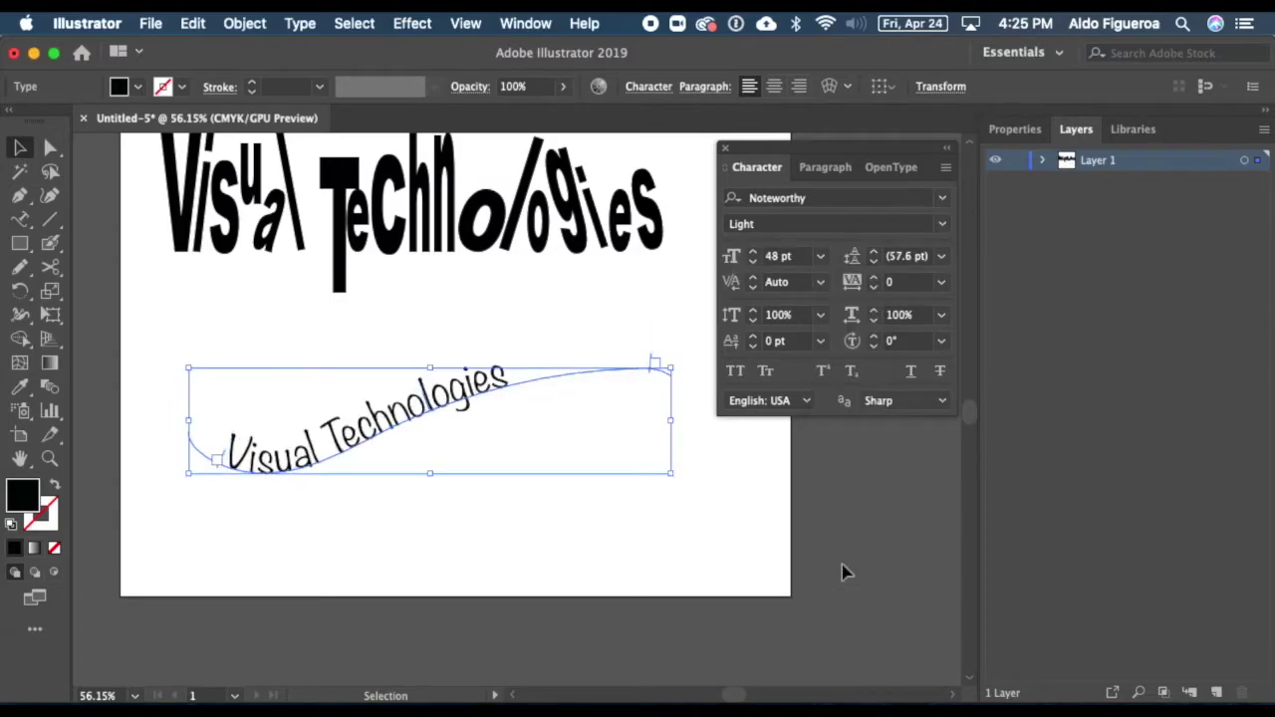
- Bring the path text's end bracket inward and slide the text along the curve toward its middle
{"action": "left_click_drag", "start_coordinate": [653, 381], "coordinate": [512, 397]}
{"action": "left_click_drag", "start_coordinate": [371, 439], "coordinate": [466, 394]}
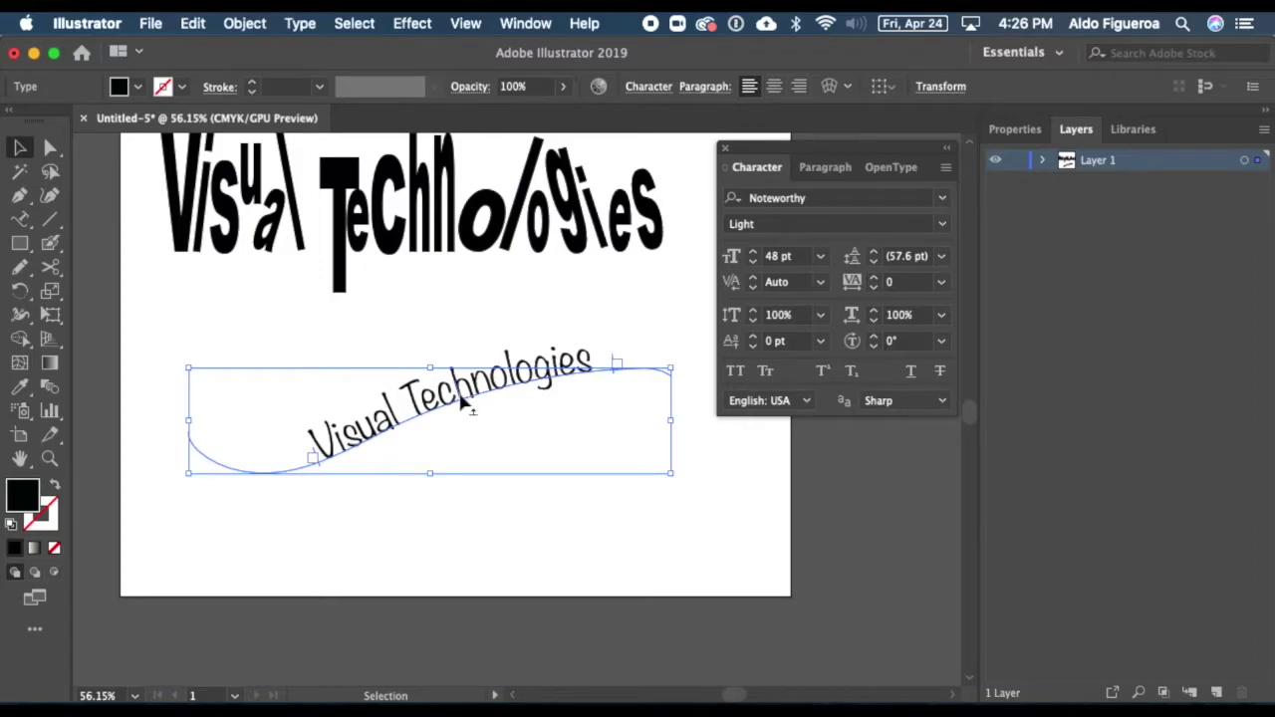
{"action": "mouse_move", "coordinate": [462, 399]}
{"action": "left_mouse_down"}
{"action": "mouse_move", "coordinate": [466, 418]}
{"action": "mouse_move", "coordinate": [373, 447]}
{"action": "mouse_move", "coordinate": [390, 447]}
{"action": "mouse_move", "coordinate": [386, 413]}
{"action": "mouse_move", "coordinate": [394, 425]}
{"action": "mouse_move", "coordinate": [453, 416]}
{"action": "left_mouse_up"}
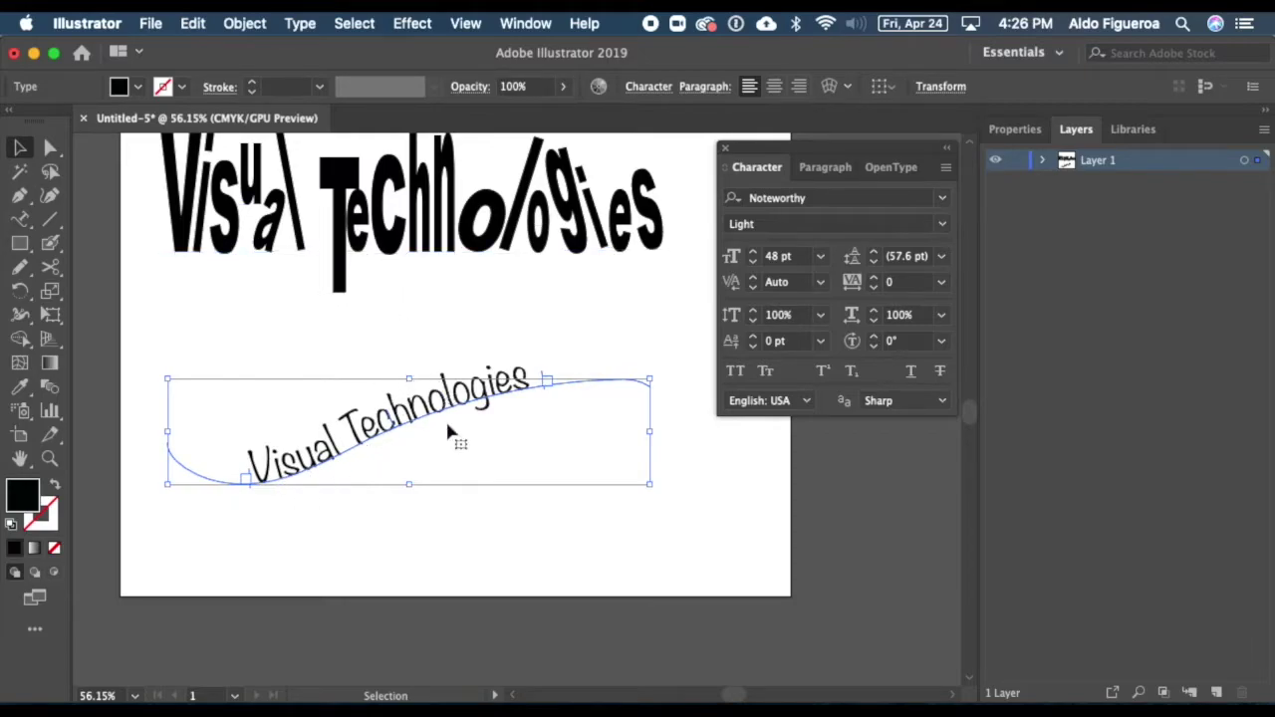
- Open the Type on a Path options for the curved text and turn on the preview
{"action": "left_click", "coordinate": [302, 24]}
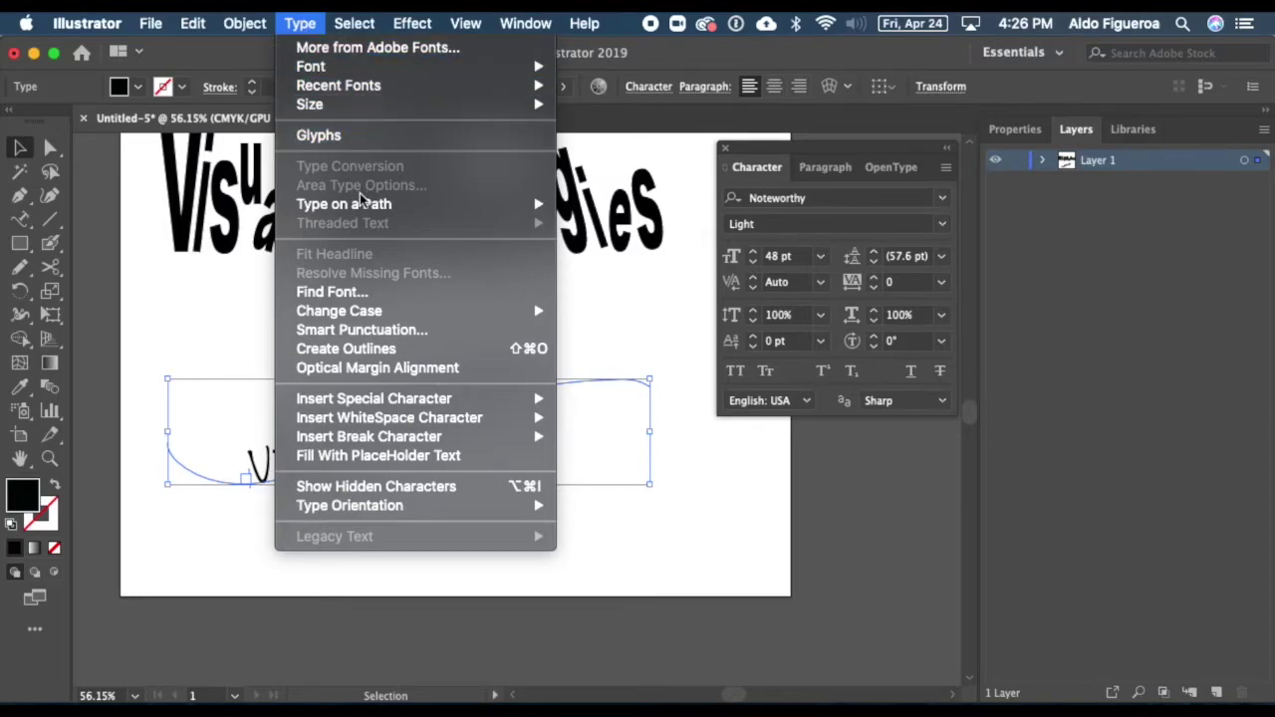
{"action": "mouse_move", "coordinate": [368, 205]}
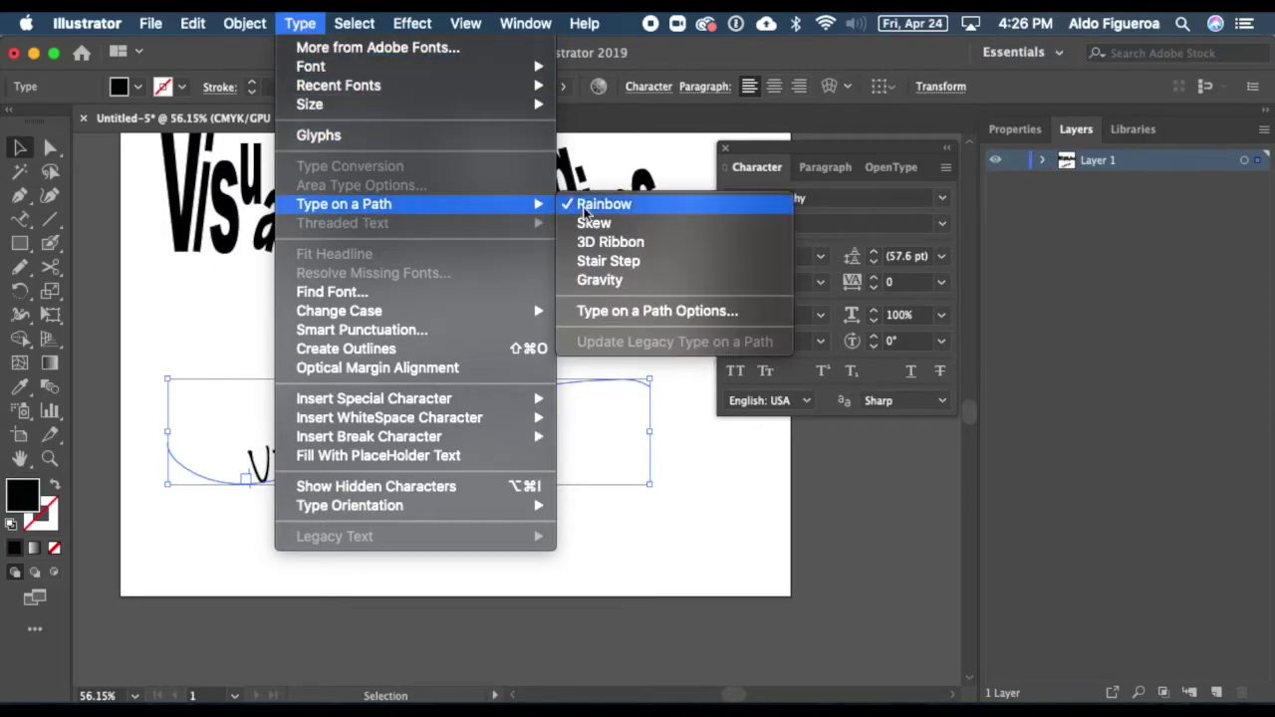
{"action": "left_click", "coordinate": [663, 310]}
{"action": "left_click_drag", "start_coordinate": [574, 140], "coordinate": [379, 158]}
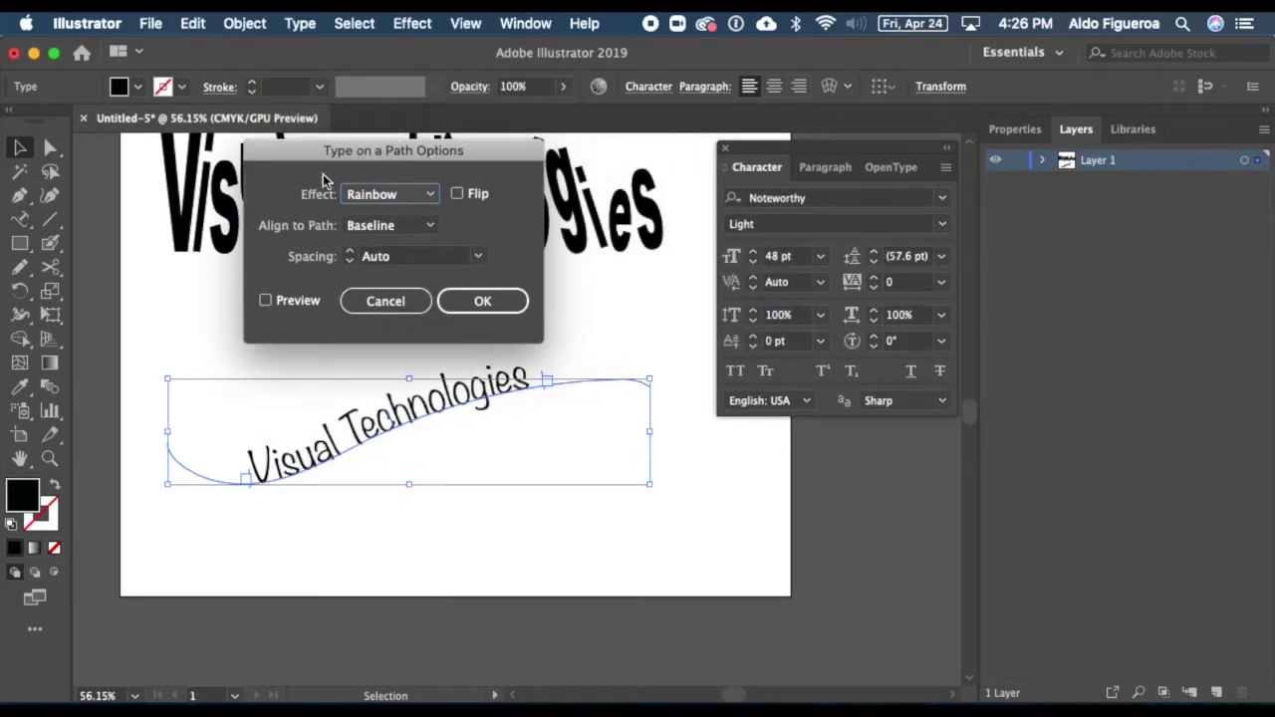
{"action": "left_click", "coordinate": [266, 302]}
- Try the Skew, 3D Ribbon, Stair Step and Gravity effects on the curved text and return to Rainbow
{"action": "left_click", "coordinate": [431, 198]}
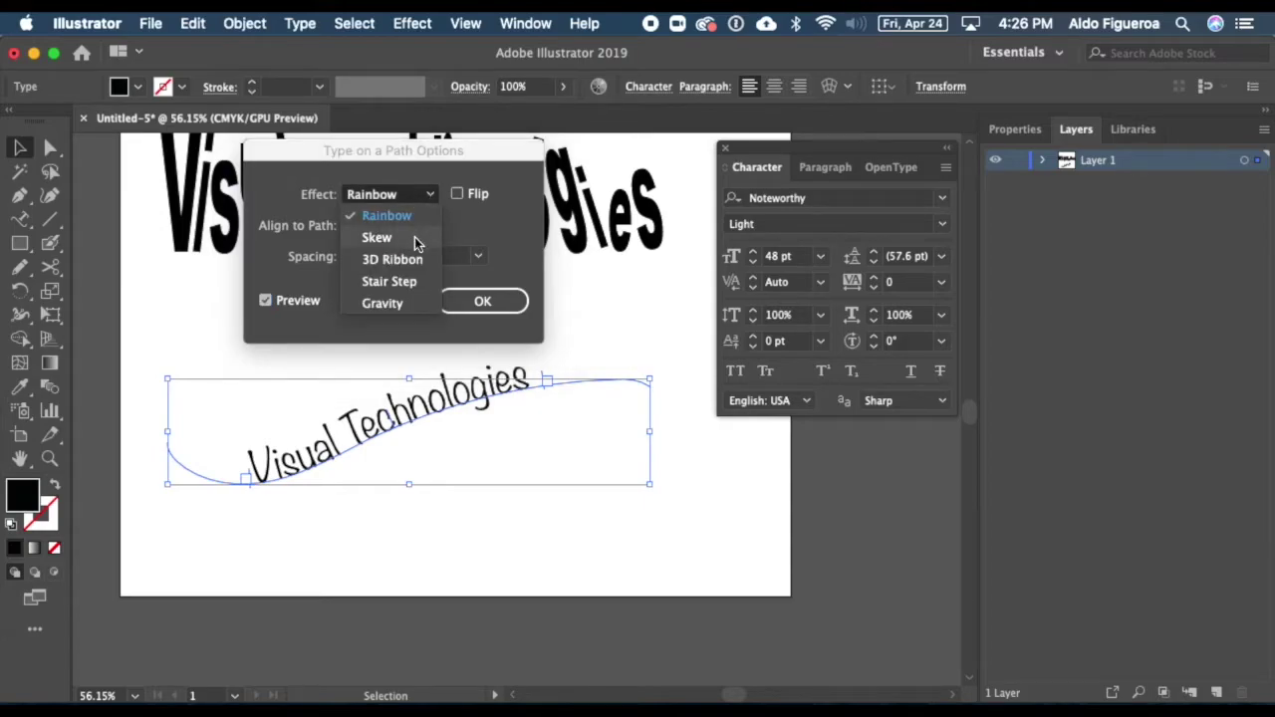
{"action": "left_click", "coordinate": [417, 239]}
{"action": "left_click", "coordinate": [415, 199]}
{"action": "left_click", "coordinate": [404, 259]}
{"action": "left_click", "coordinate": [393, 194]}
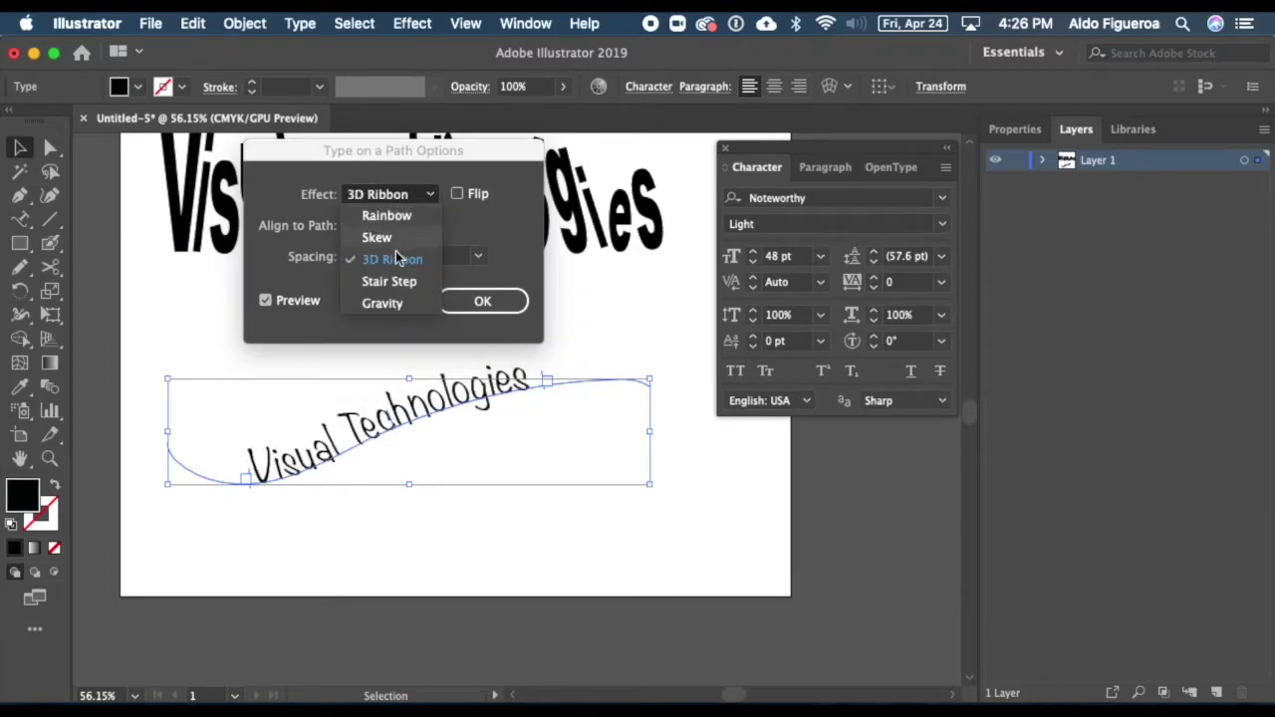
{"action": "left_click", "coordinate": [394, 281]}
{"action": "left_click", "coordinate": [395, 196]}
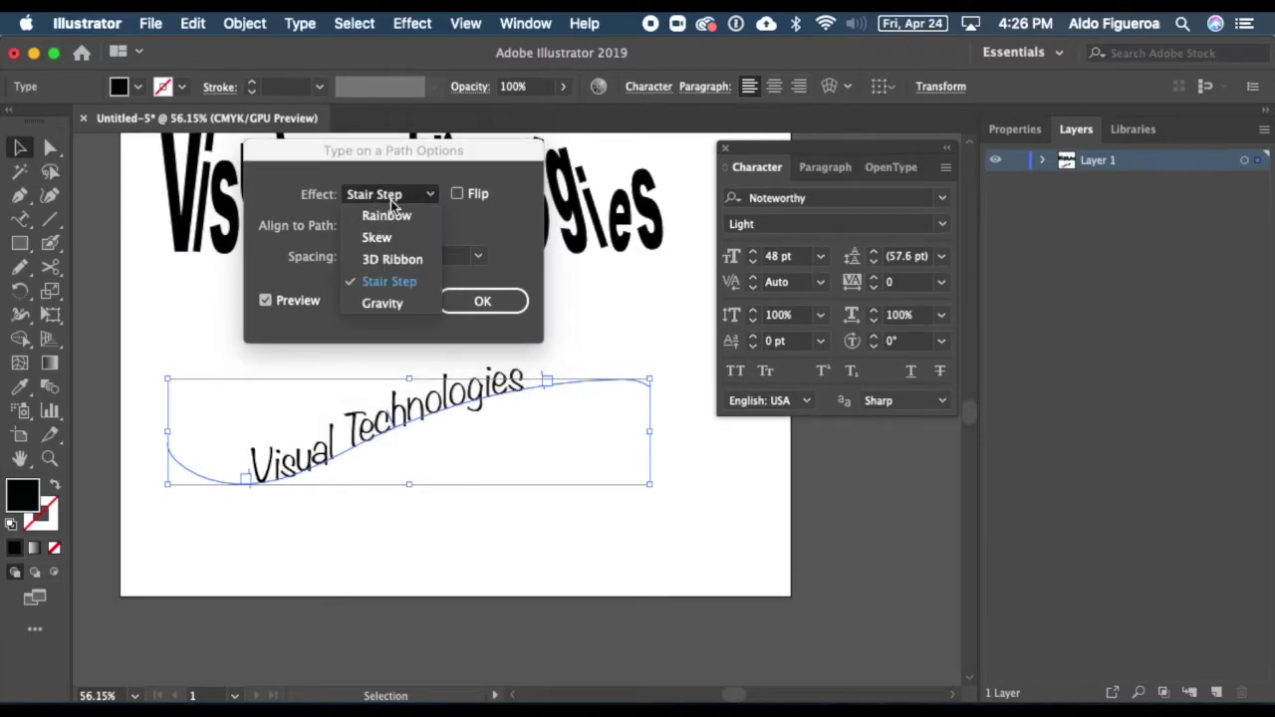
{"action": "left_click", "coordinate": [389, 305]}
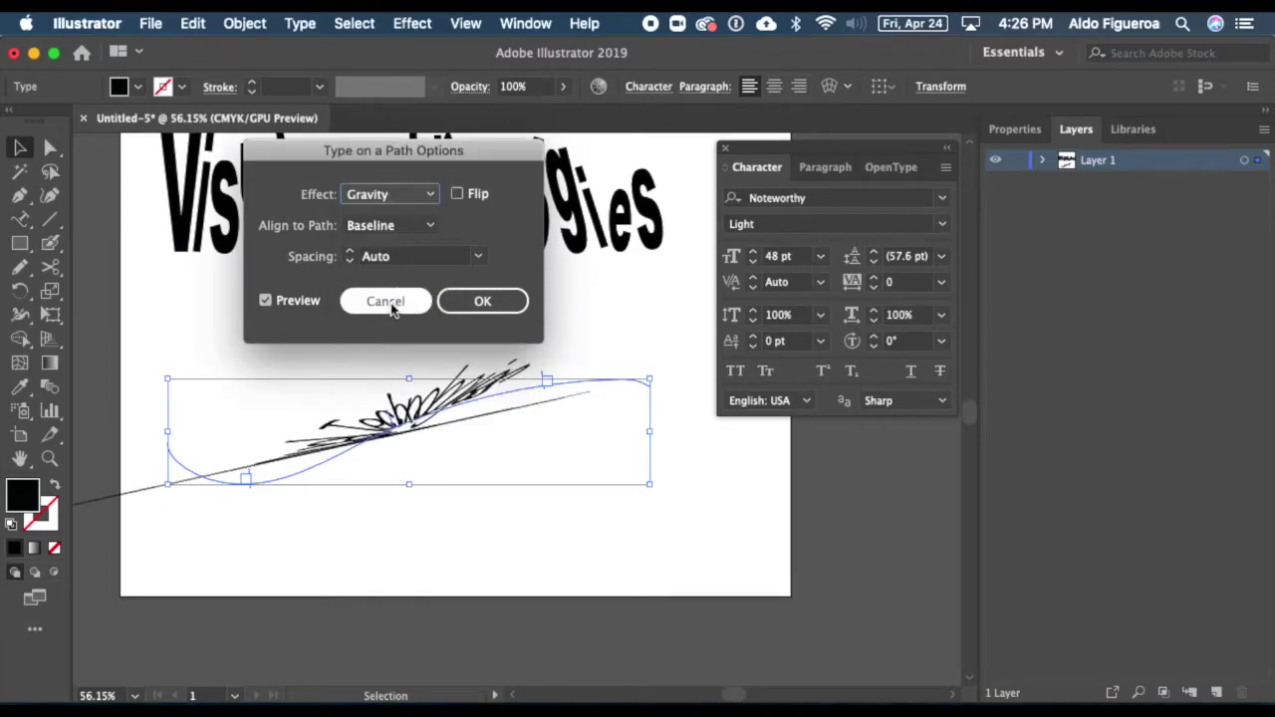
{"action": "left_click", "coordinate": [393, 194]}
{"action": "left_click", "coordinate": [393, 213]}
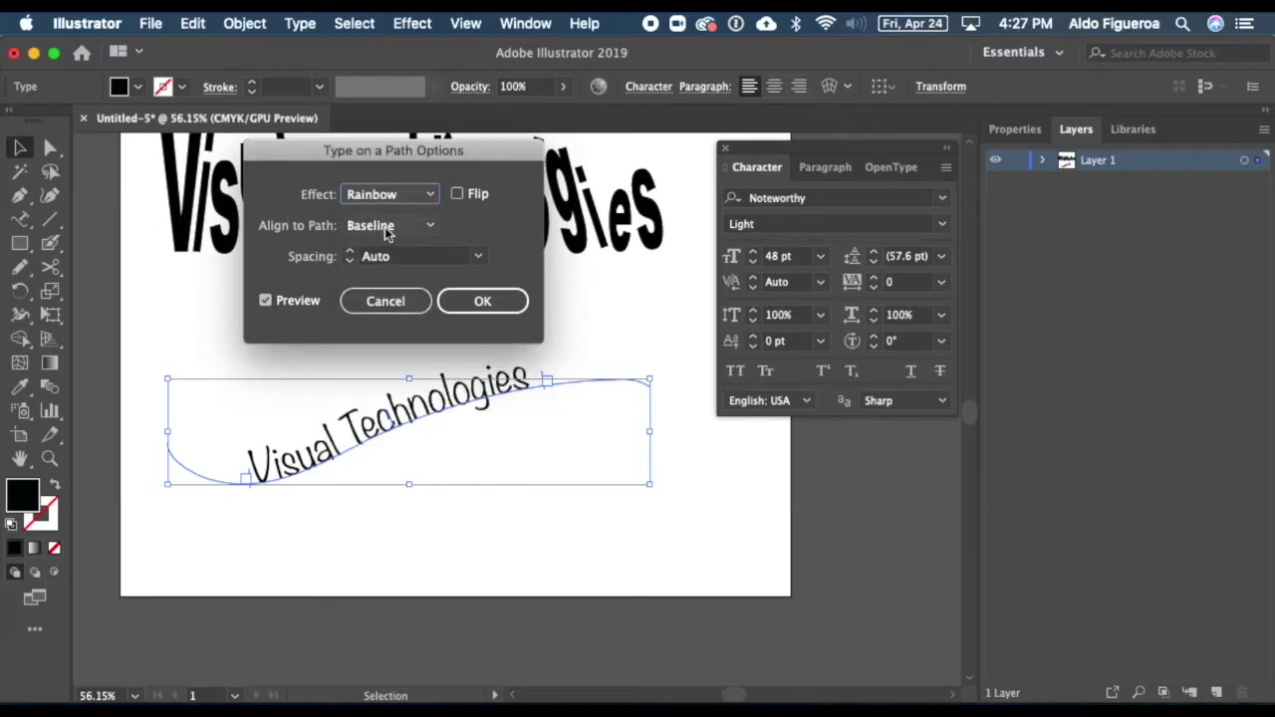
- Try the Ascender and Descender alignments for the curved text and set Align to Path to Center
{"action": "left_click", "coordinate": [391, 227]}
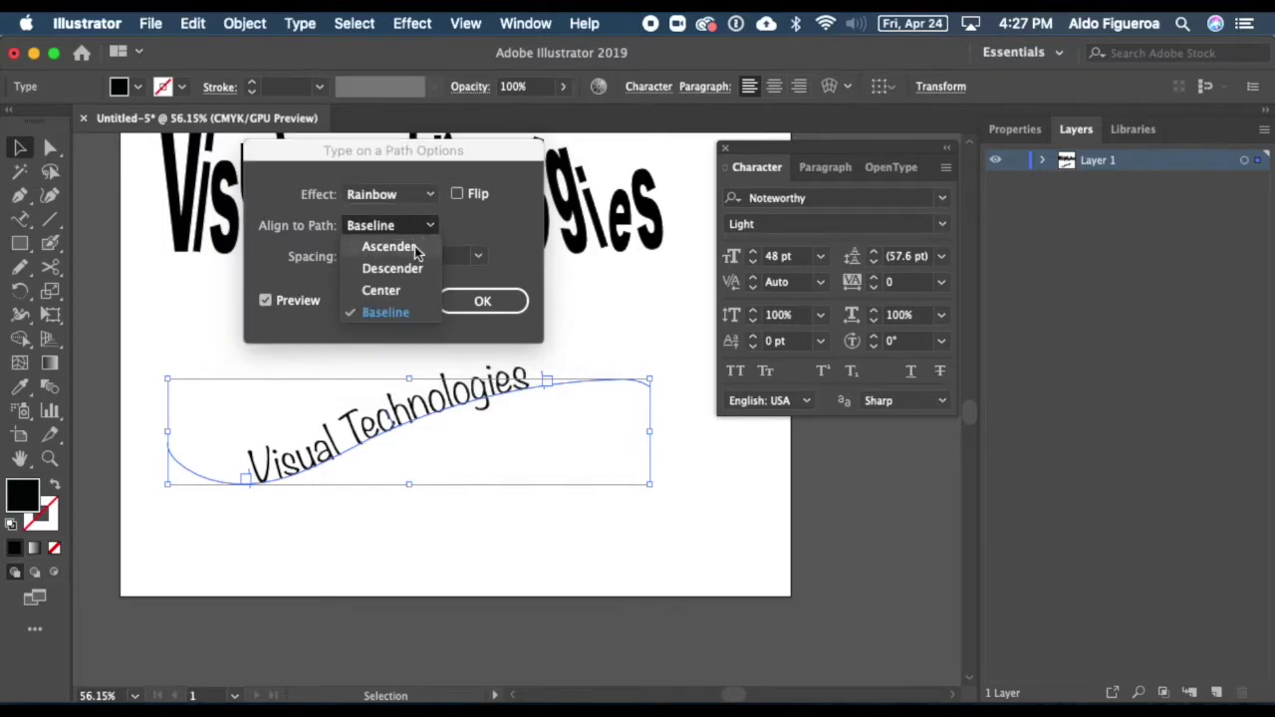
{"action": "left_click", "coordinate": [415, 247]}
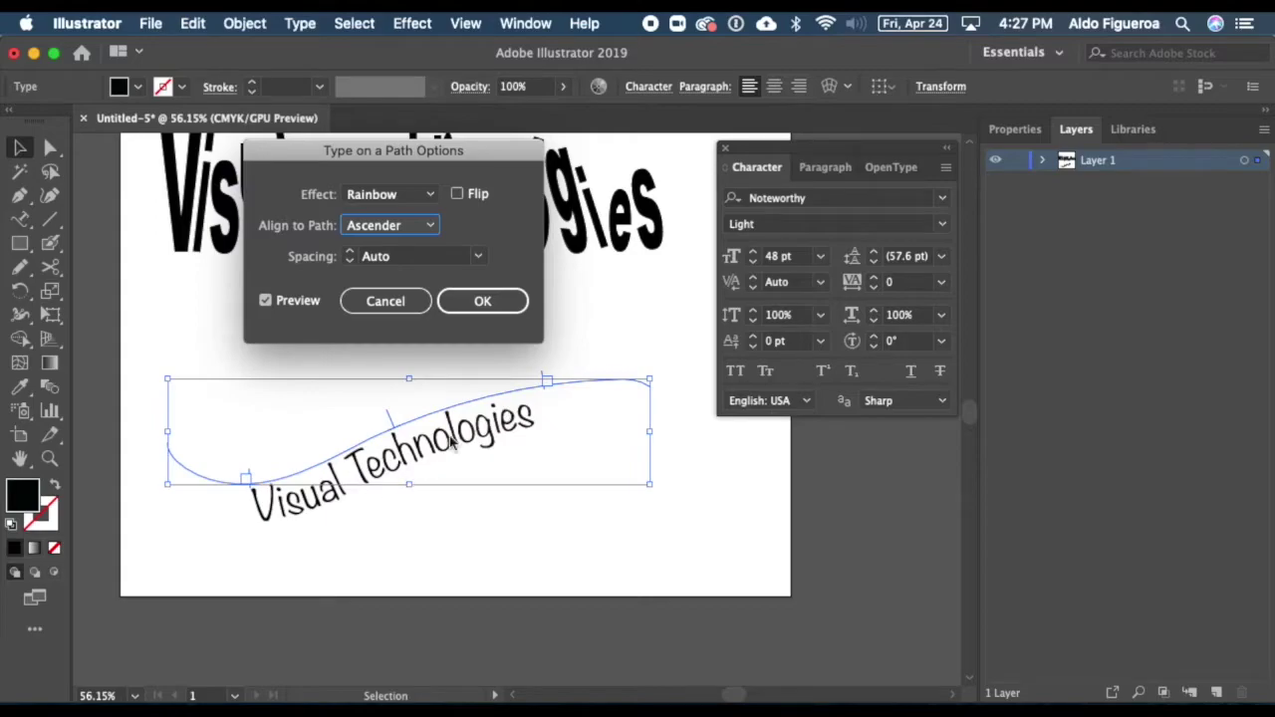
{"action": "left_click", "coordinate": [429, 226]}
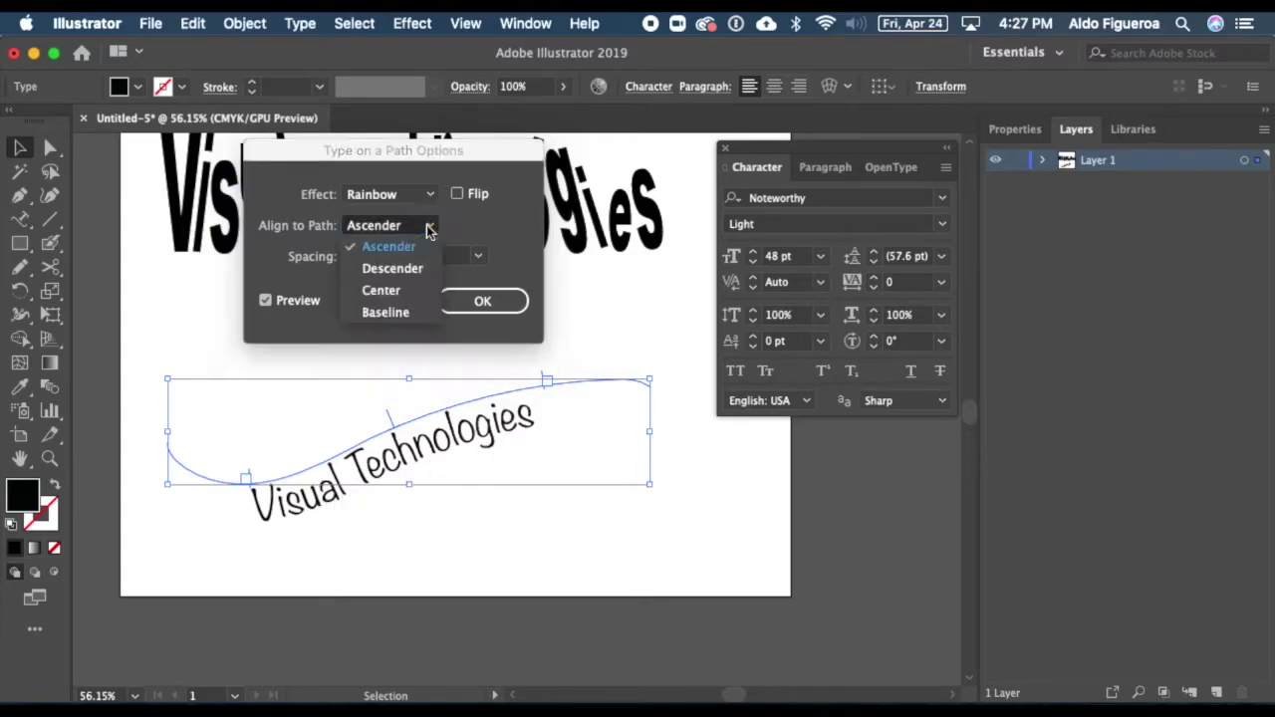
{"action": "left_click", "coordinate": [411, 271]}
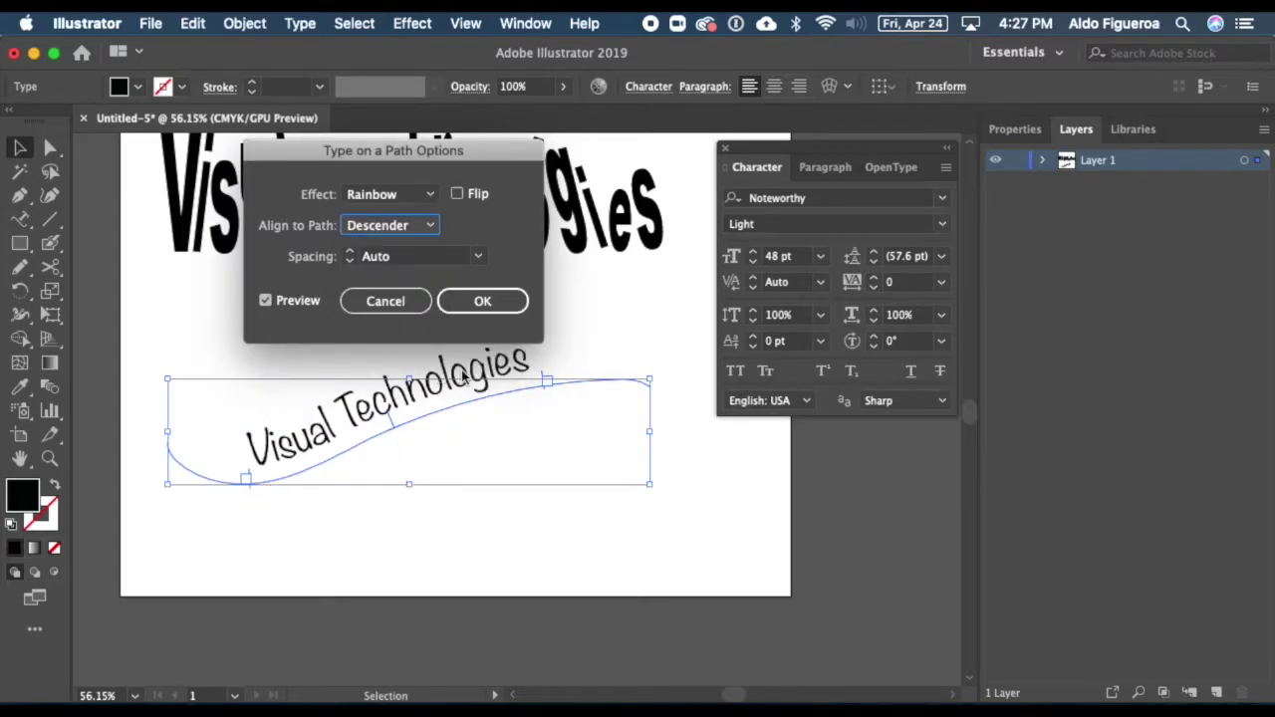
{"action": "left_click", "coordinate": [427, 228]}
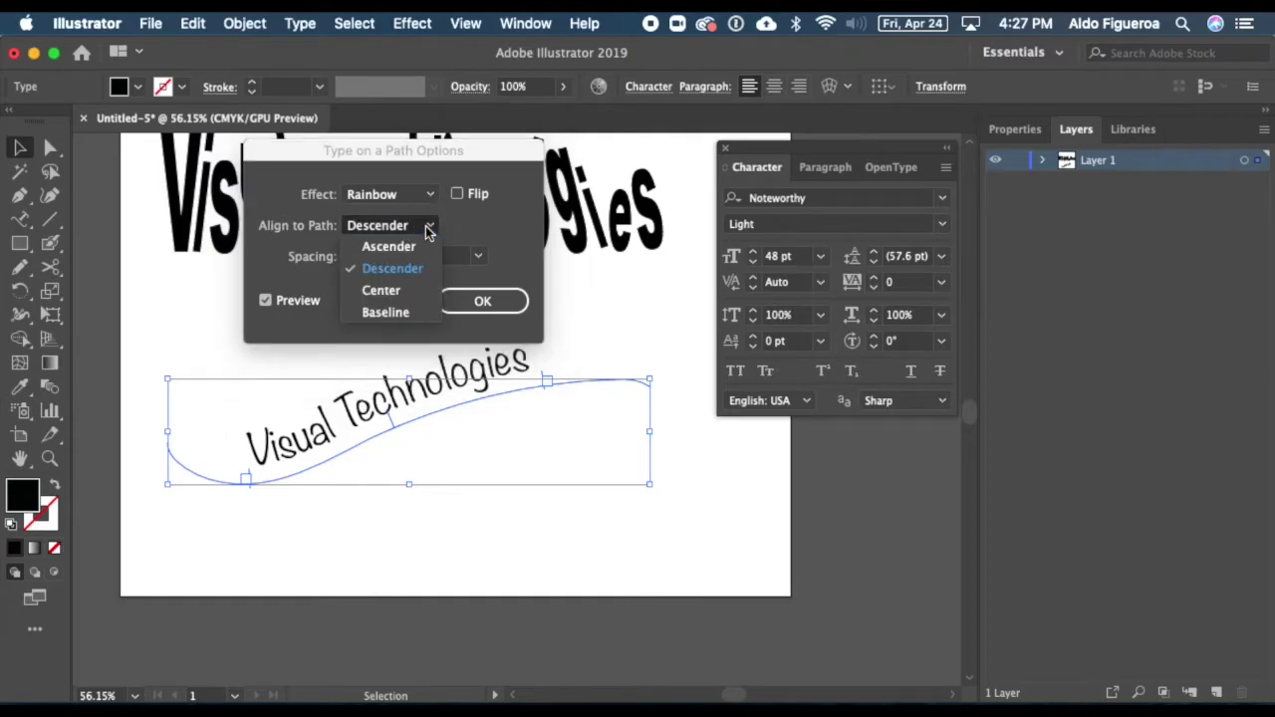
{"action": "left_click", "coordinate": [410, 292]}
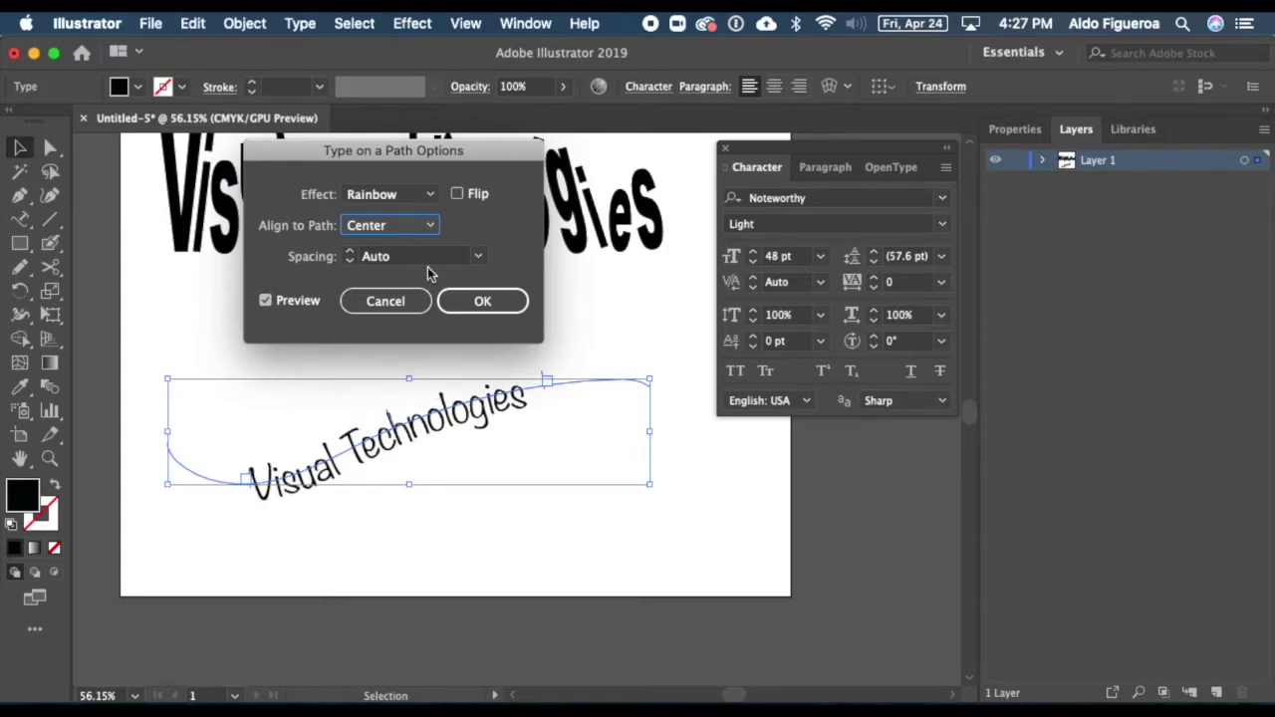
{"action": "left_click", "coordinate": [491, 302]}
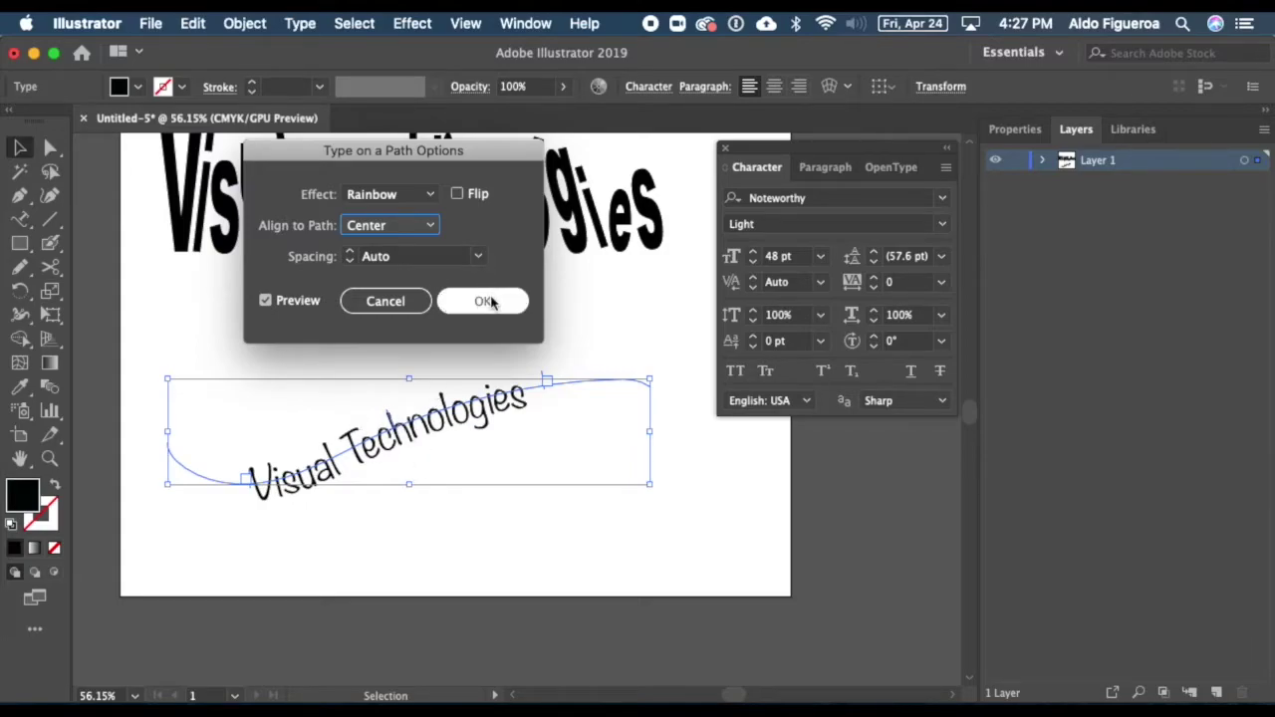
- Preview the curved text with Flip switched on and off several times, leaving it unflipped
{"action": "left_click", "coordinate": [457, 194]}
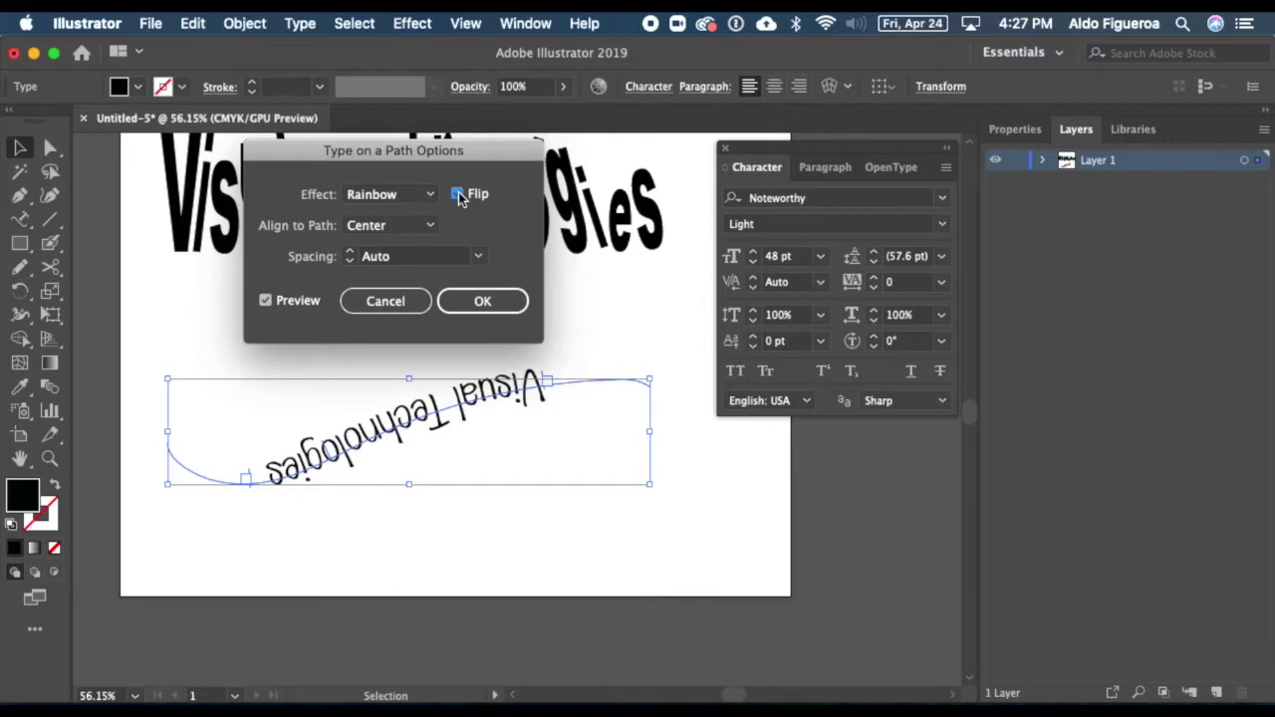
{"action": "left_click", "coordinate": [457, 194]}
{"action": "left_click", "coordinate": [458, 195]}
{"action": "left_click", "coordinate": [457, 194]}
{"action": "left_click", "coordinate": [458, 195]}
{"action": "left_click", "coordinate": [457, 195]}
{"action": "left_click", "coordinate": [457, 195]}
{"action": "left_click", "coordinate": [457, 194]}
{"action": "left_click", "coordinate": [458, 194]}
{"action": "left_click", "coordinate": [458, 194]}
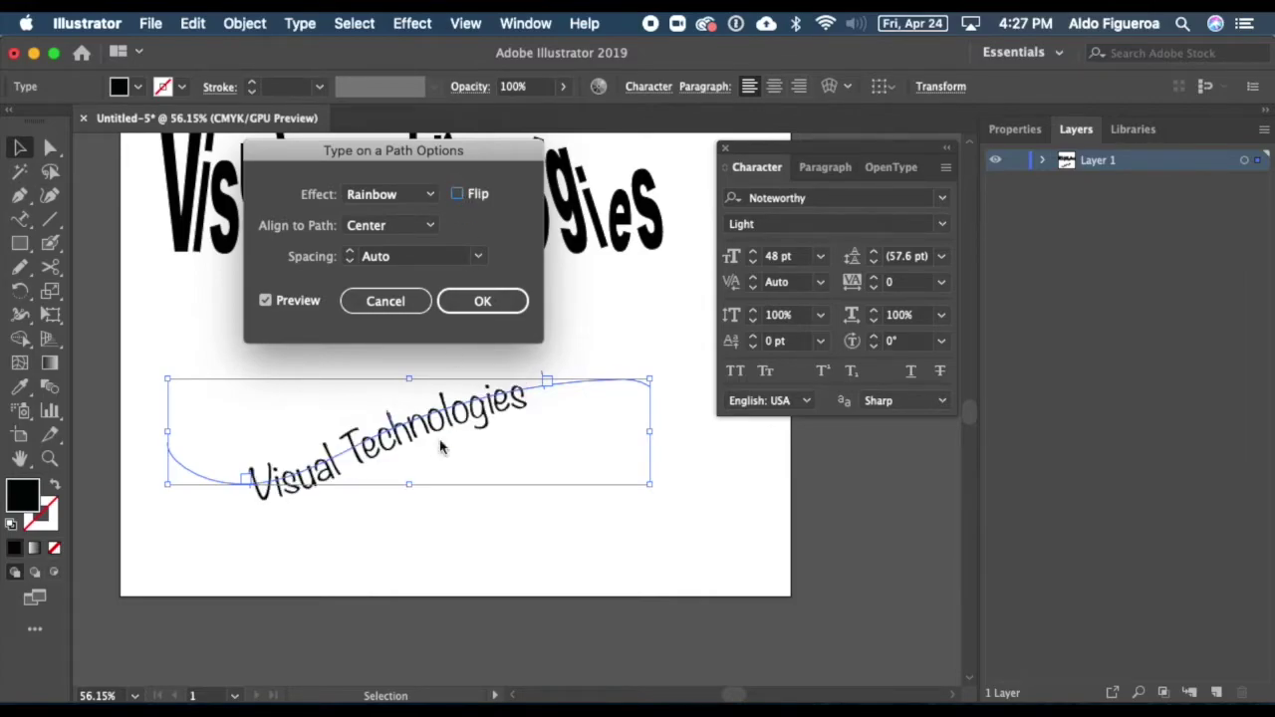
- Apply the Type on a Path options and move the curved text up to just below the large heading
{"action": "left_click", "coordinate": [488, 309]}
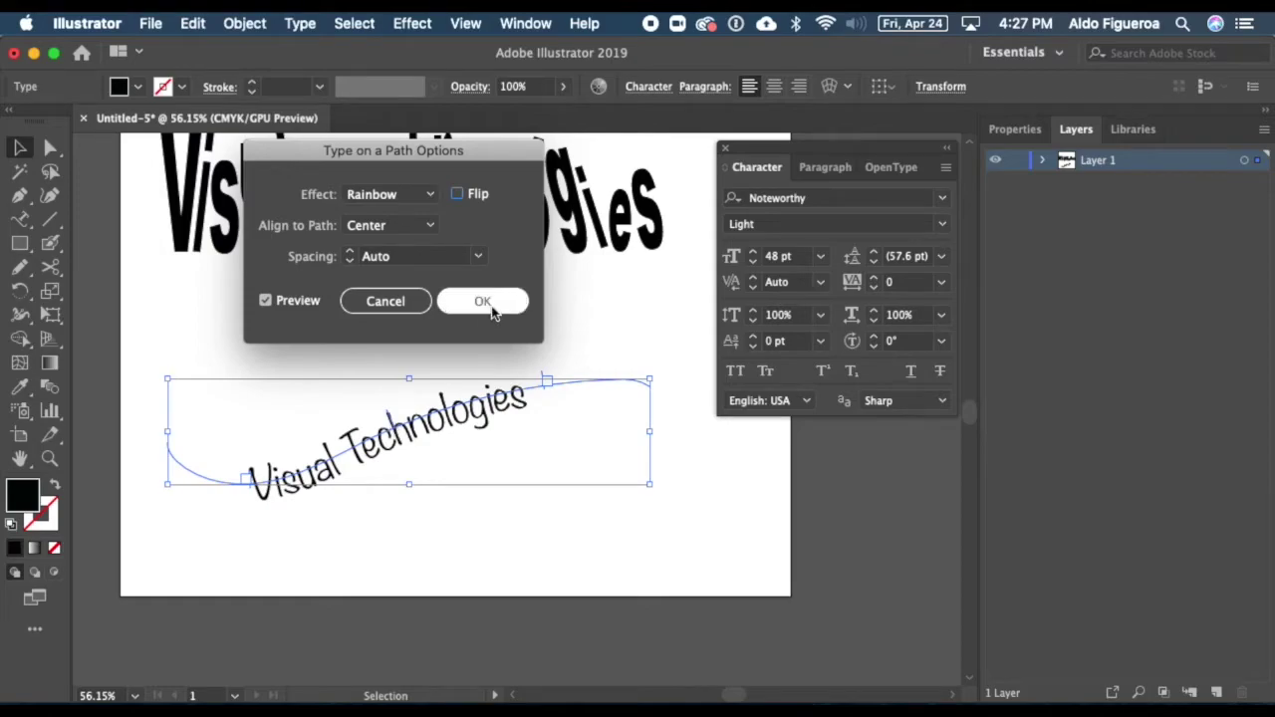
{"action": "left_click", "coordinate": [492, 309]}
{"action": "key", "text": "space"}
{"action": "left_click_drag", "start_coordinate": [538, 362], "coordinate": [512, 365]}
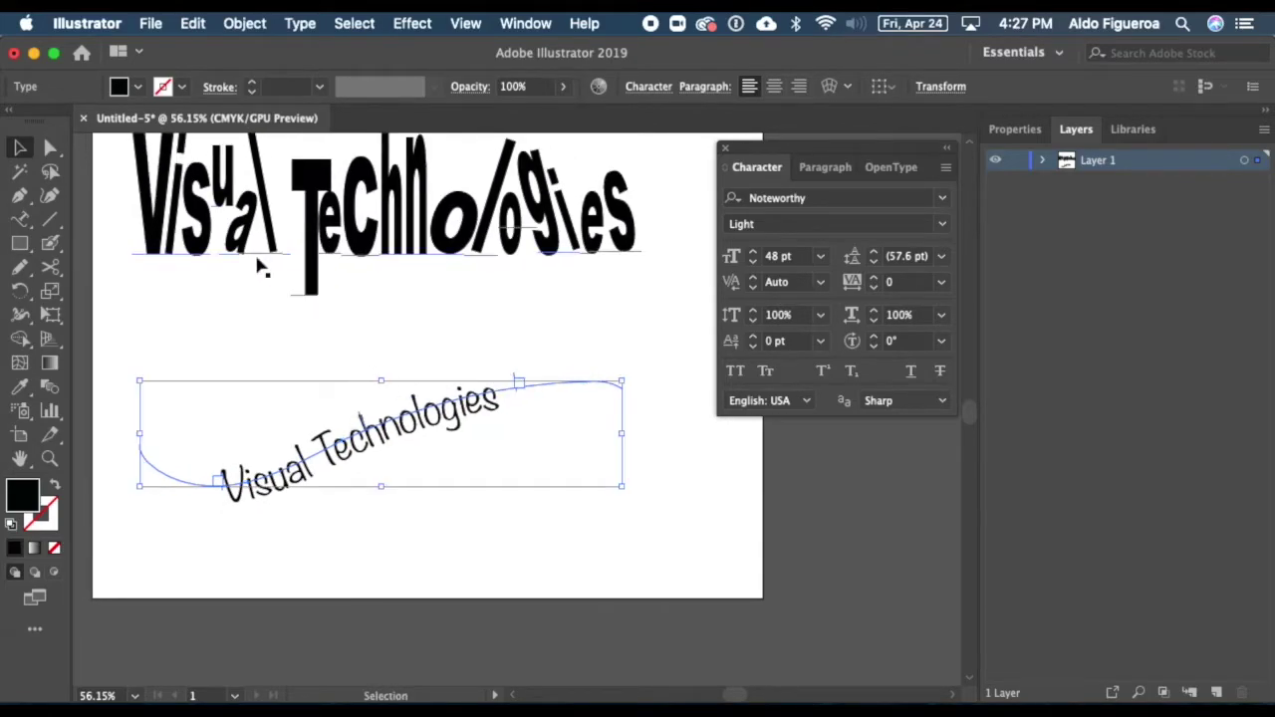
{"action": "left_click_drag", "start_coordinate": [354, 420], "coordinate": [345, 326]}
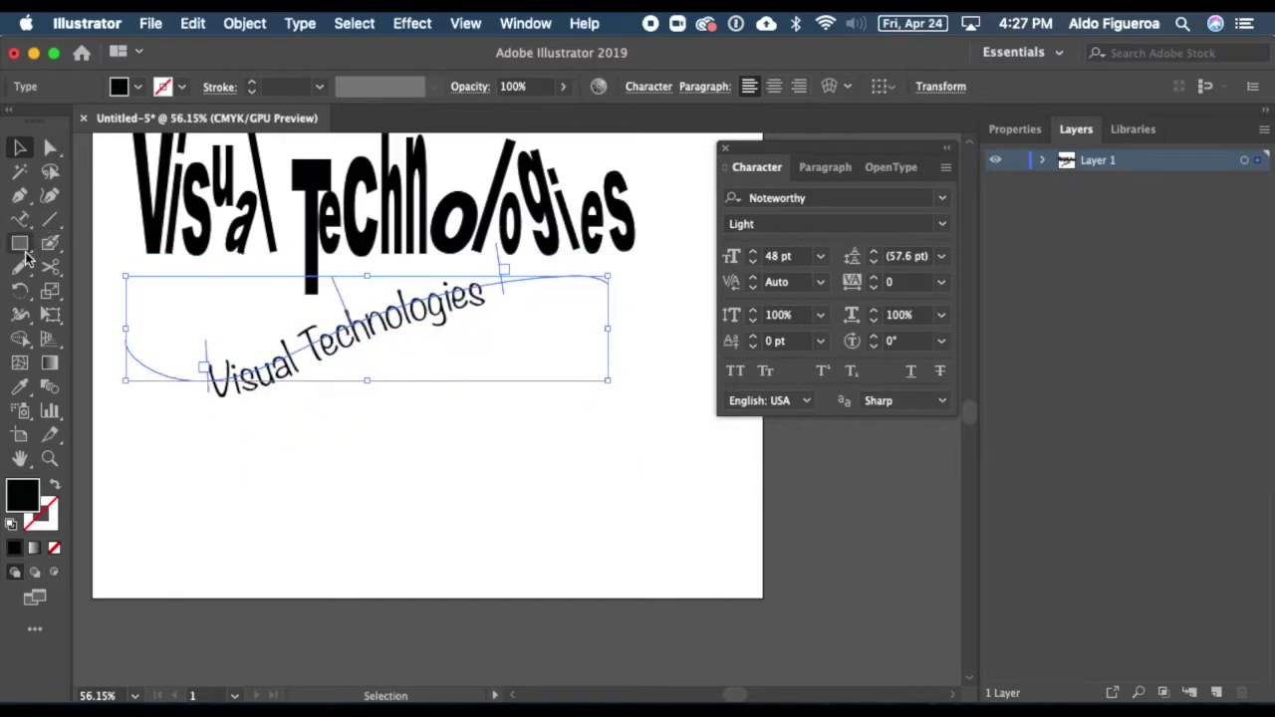
- Draw a black circle with the Ellipse tool below and right of the curved text, and shift it slightly up and left
{"action": "left_click_drag", "start_coordinate": [20, 243], "coordinate": [122, 297]}
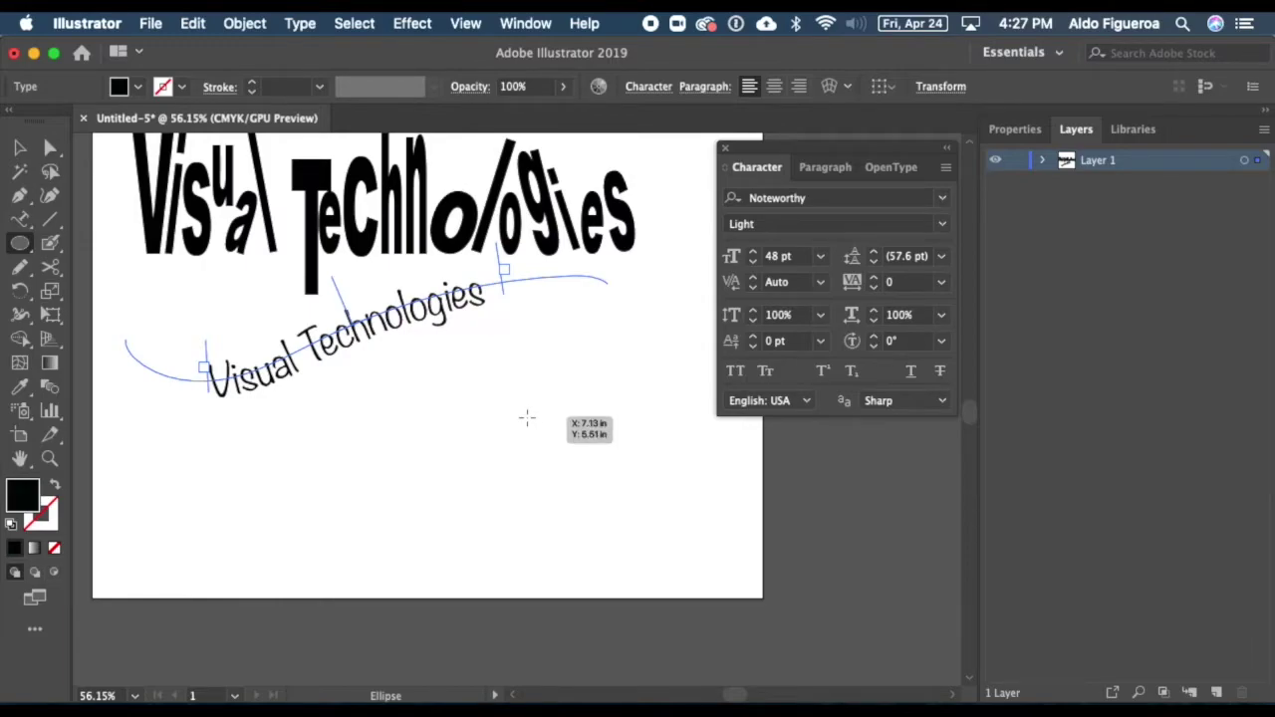
{"action": "left_click_drag", "start_coordinate": [516, 406], "coordinate": [687, 576]}
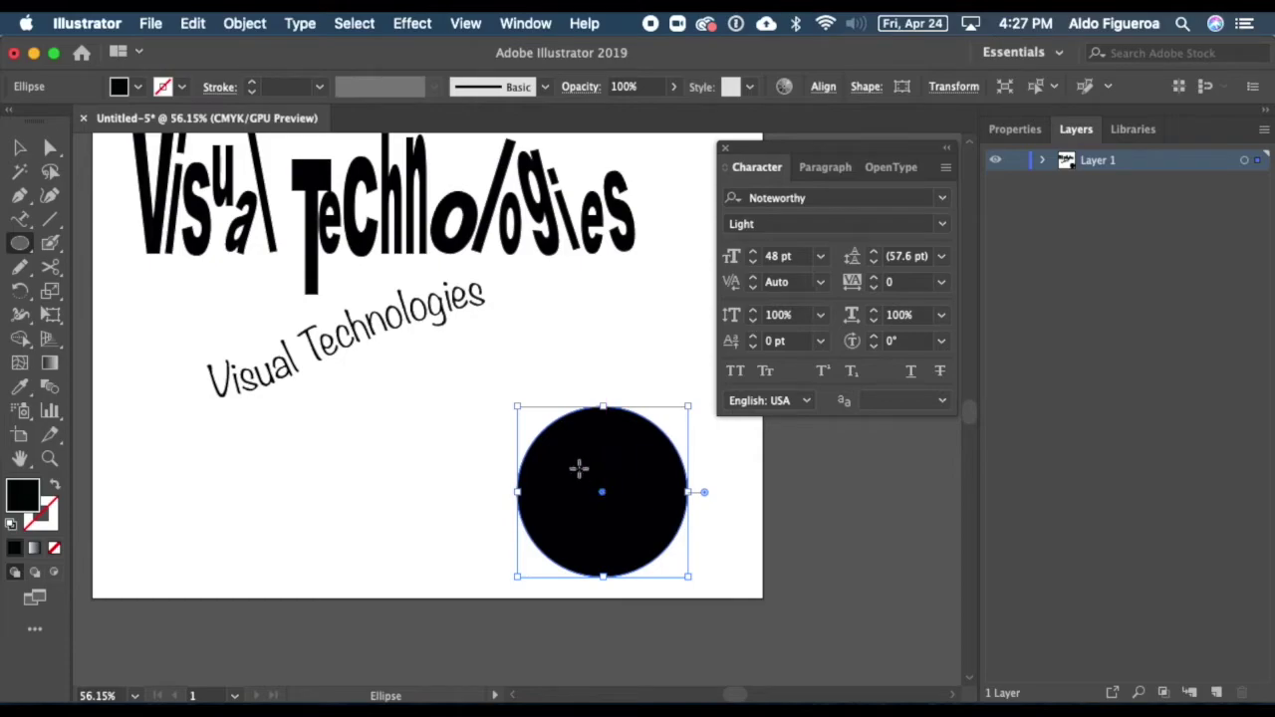
{"action": "key", "text": "v"}
{"action": "left_click_drag", "start_coordinate": [578, 475], "coordinate": [534, 423]}
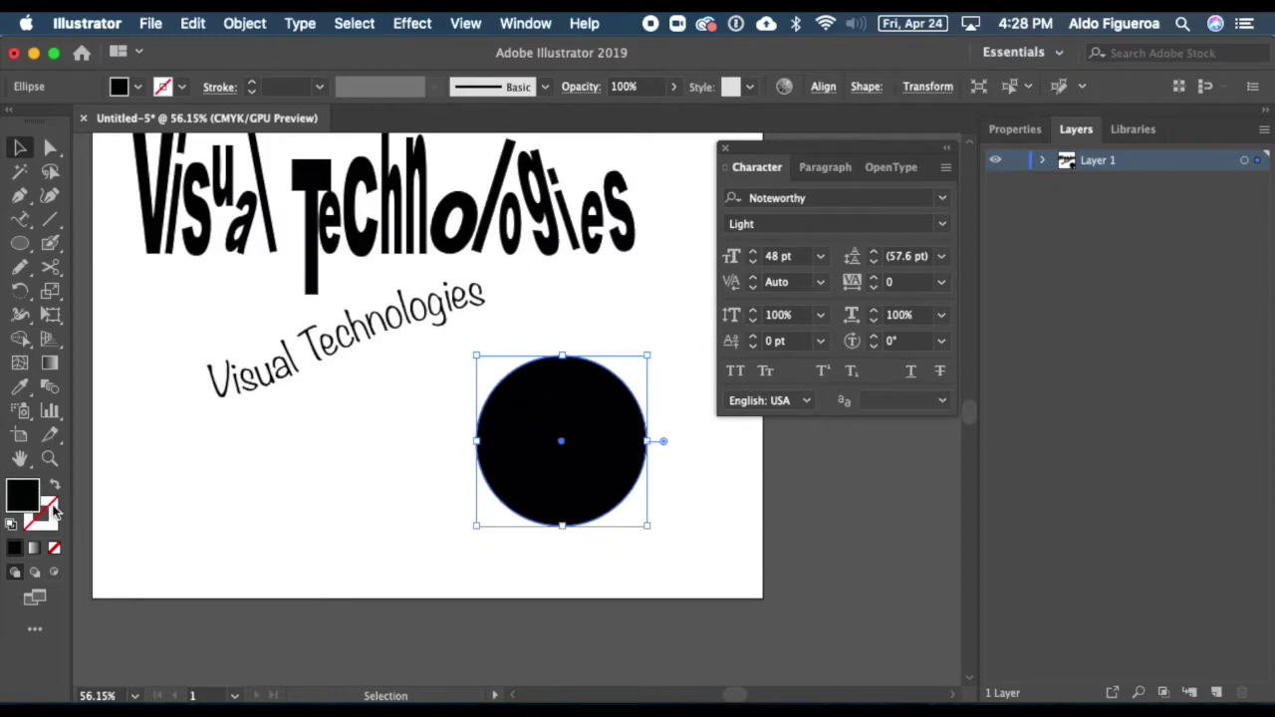
- Convert the circle to a type path and enter "Visual Technologies" around its outside, starting at its upper left
{"action": "left_click", "coordinate": [22, 221]}
{"action": "left_click", "coordinate": [22, 224]}
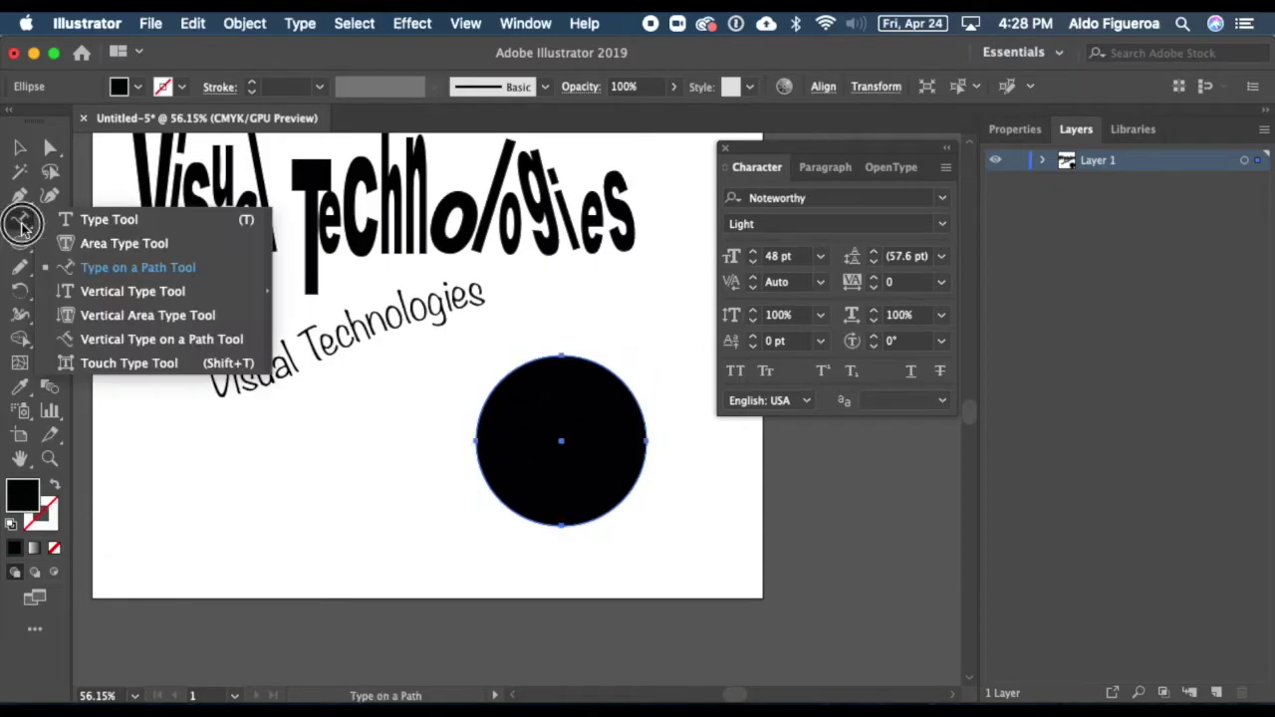
{"action": "left_click", "coordinate": [126, 269]}
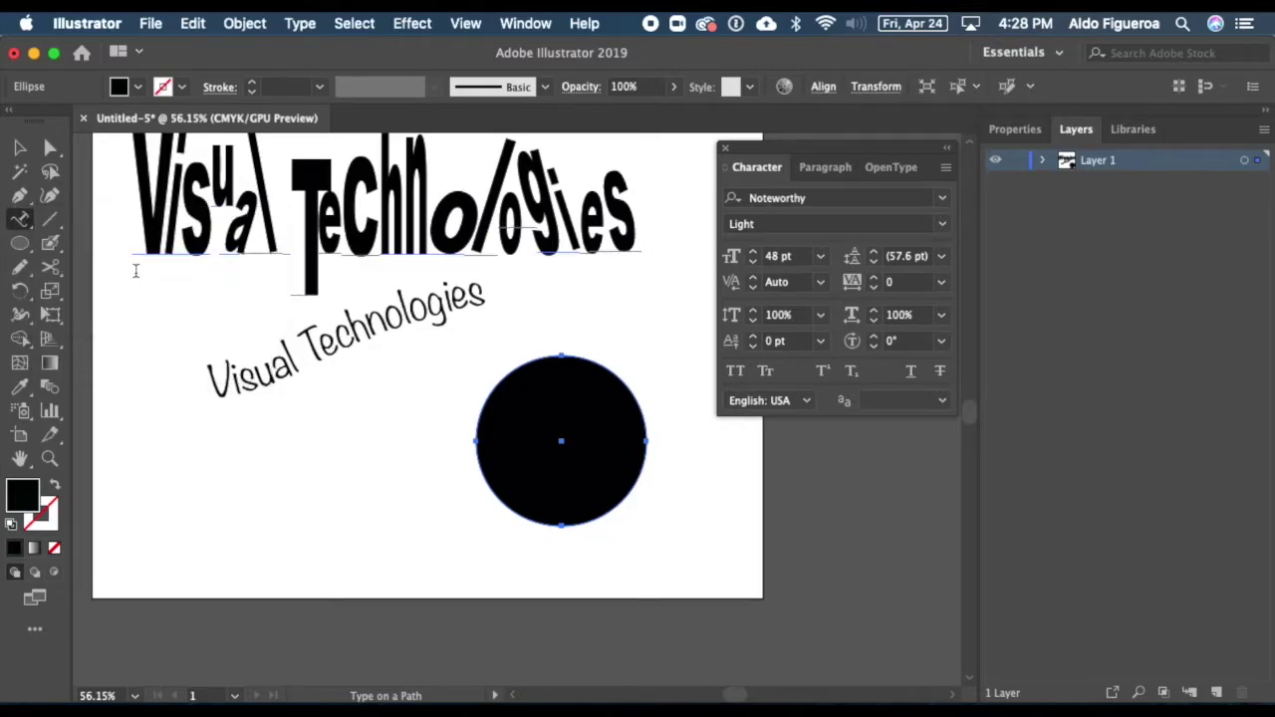
{"action": "left_click", "coordinate": [482, 415]}
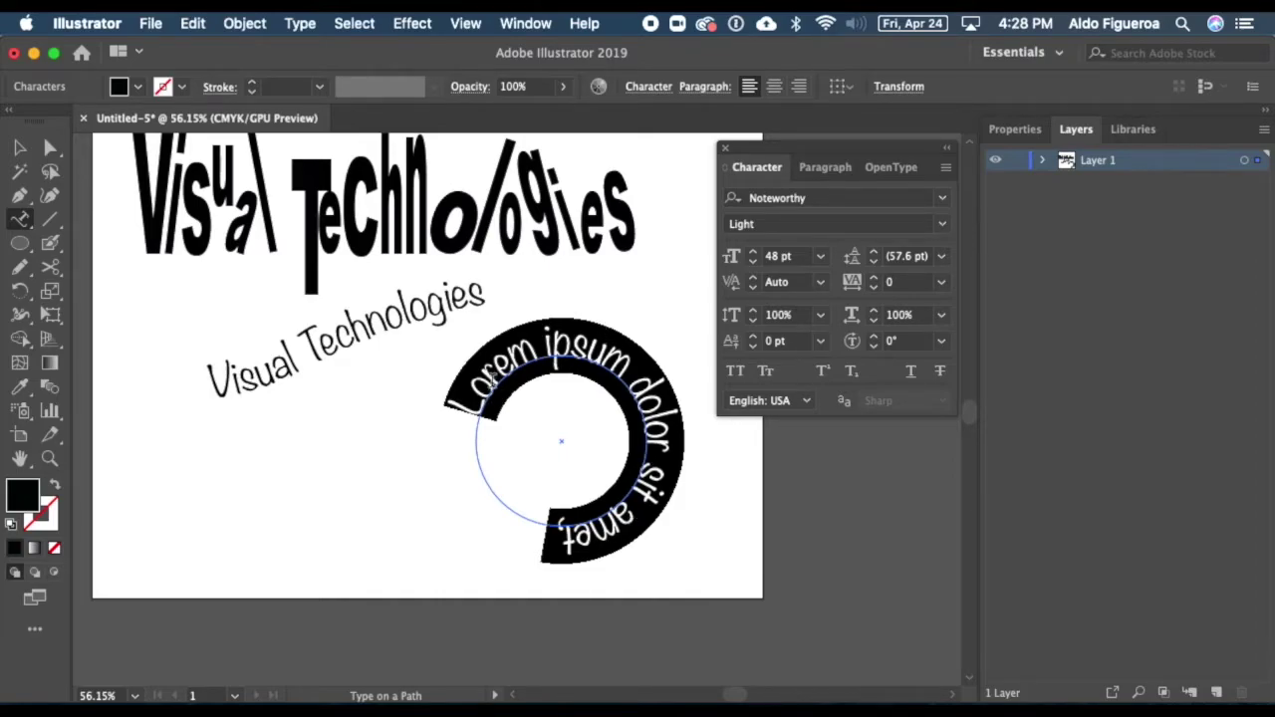
{"action": "type", "text": "Visu"}
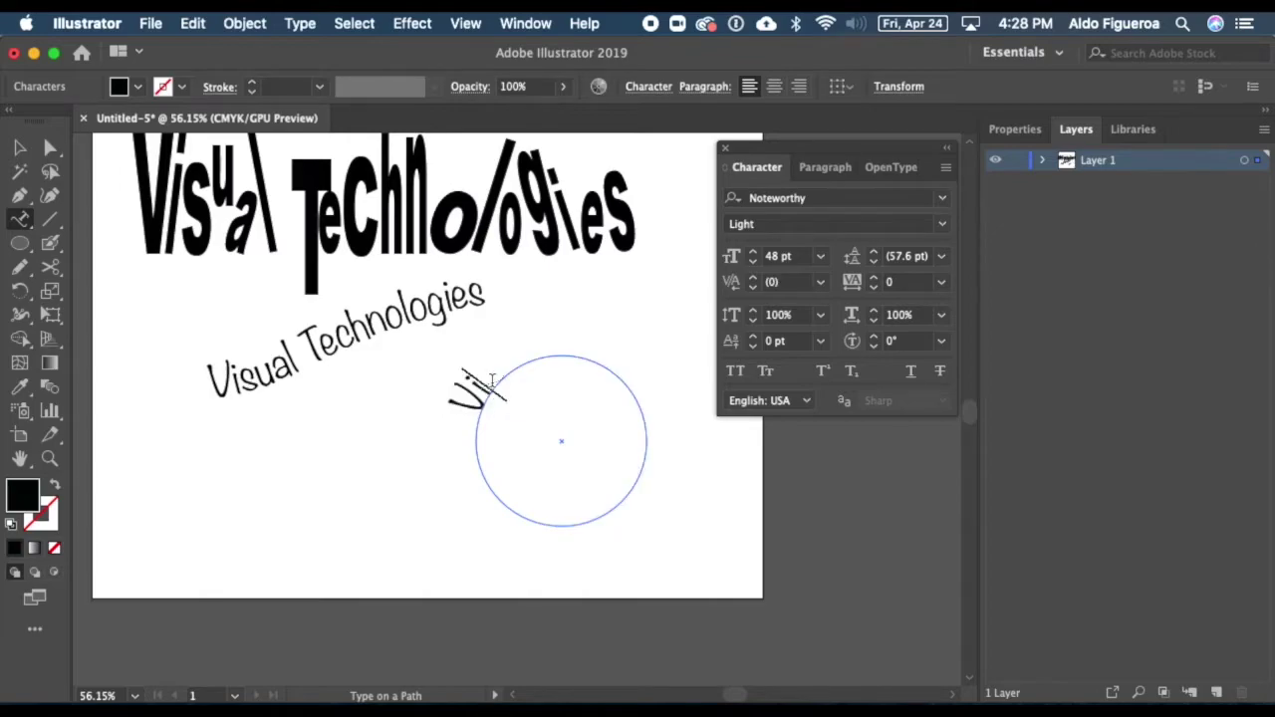
{"action": "type", "text": "al Tech"}
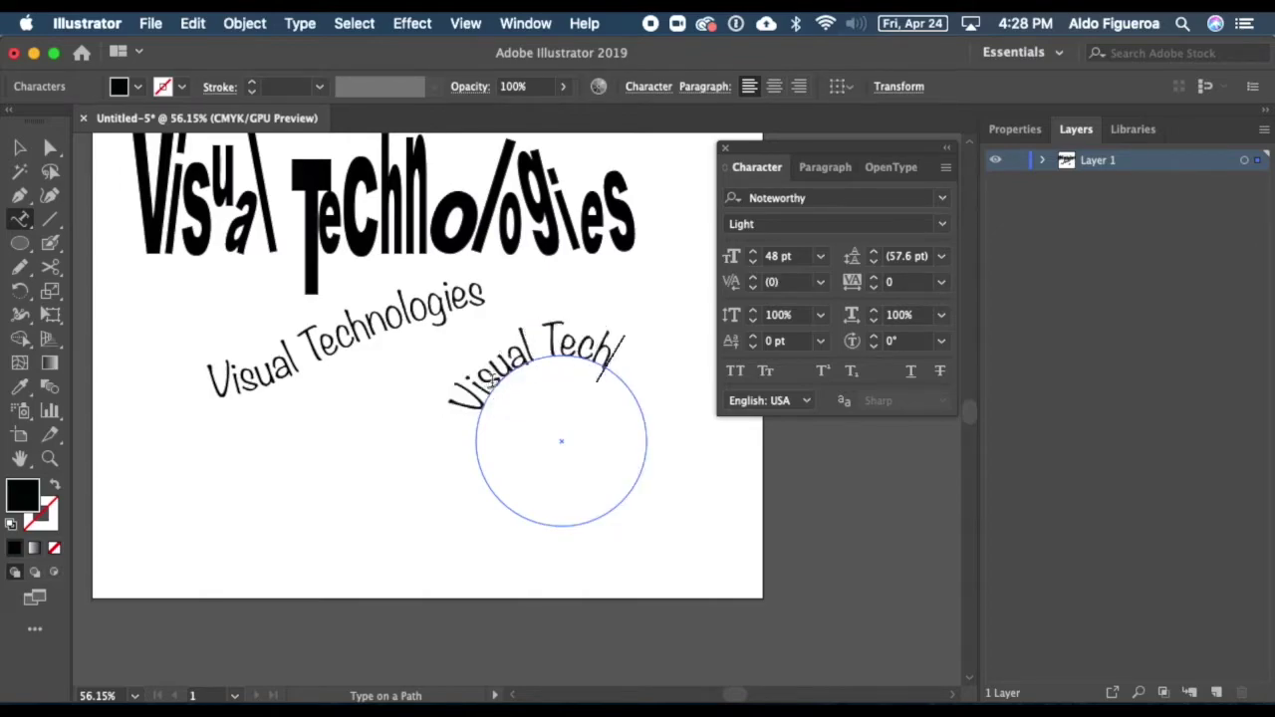
{"action": "type", "text": "nologies"}
{"action": "key", "text": "BackSpace"}
{"action": "key", "text": "BackSpace"}
{"action": "type", "text": "ies"}
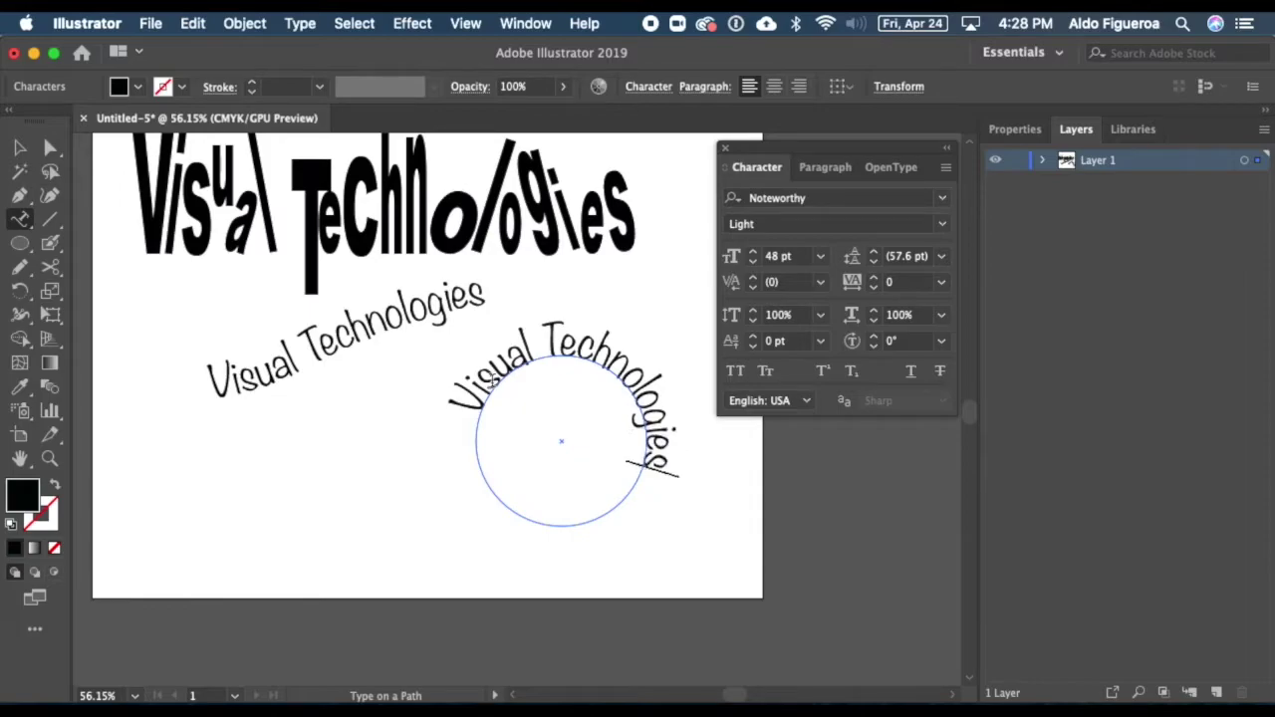
{"action": "left_click", "coordinate": [21, 151]}
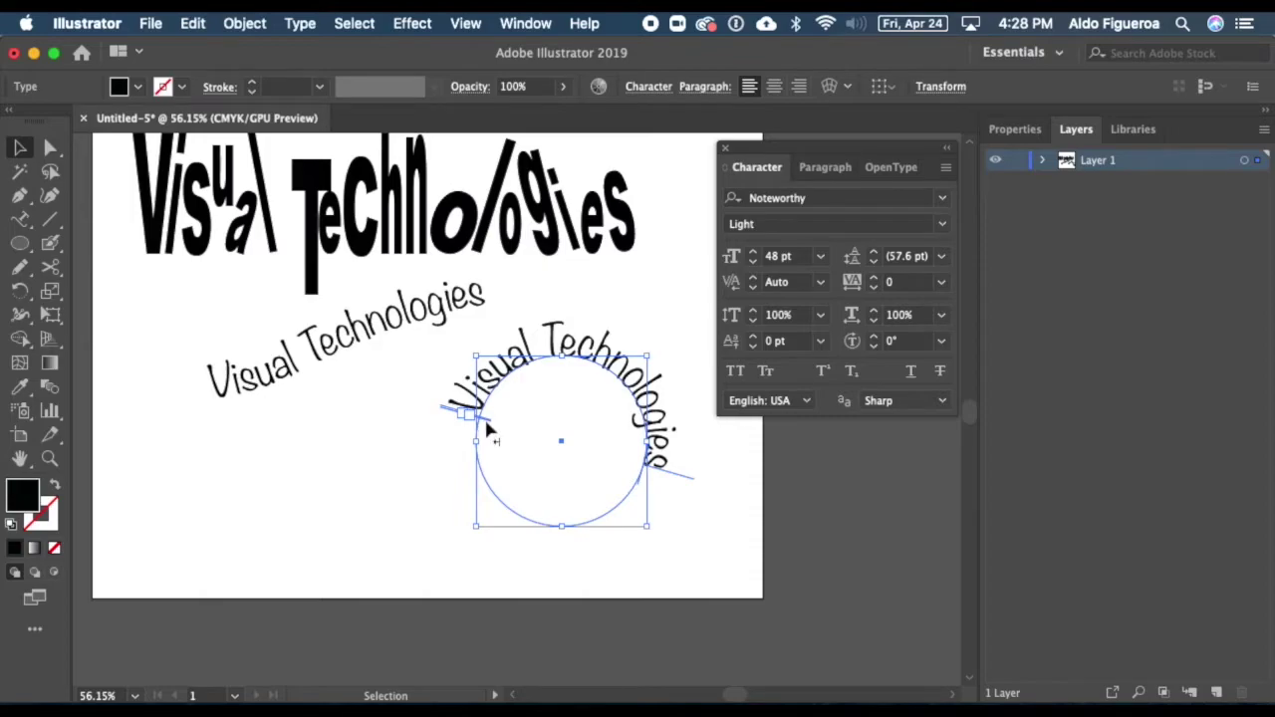
- Reduce the circular text's font size to 35 pt
{"action": "left_click", "coordinate": [754, 262]}
{"action": "left_click", "coordinate": [754, 262]}
{"action": "left_click", "coordinate": [754, 262]}
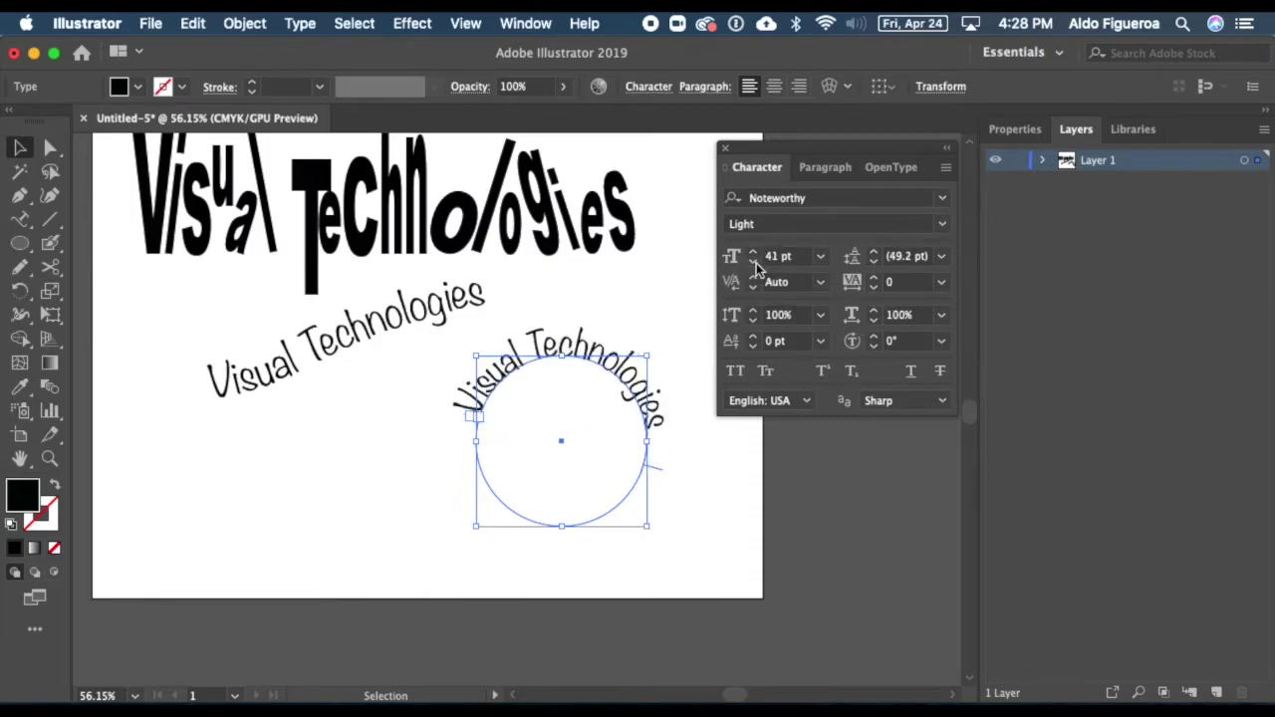
{"action": "left_click", "coordinate": [754, 262]}
{"action": "left_click", "coordinate": [754, 262]}
{"action": "left_click", "coordinate": [754, 262]}
{"action": "left_click", "coordinate": [755, 262]}
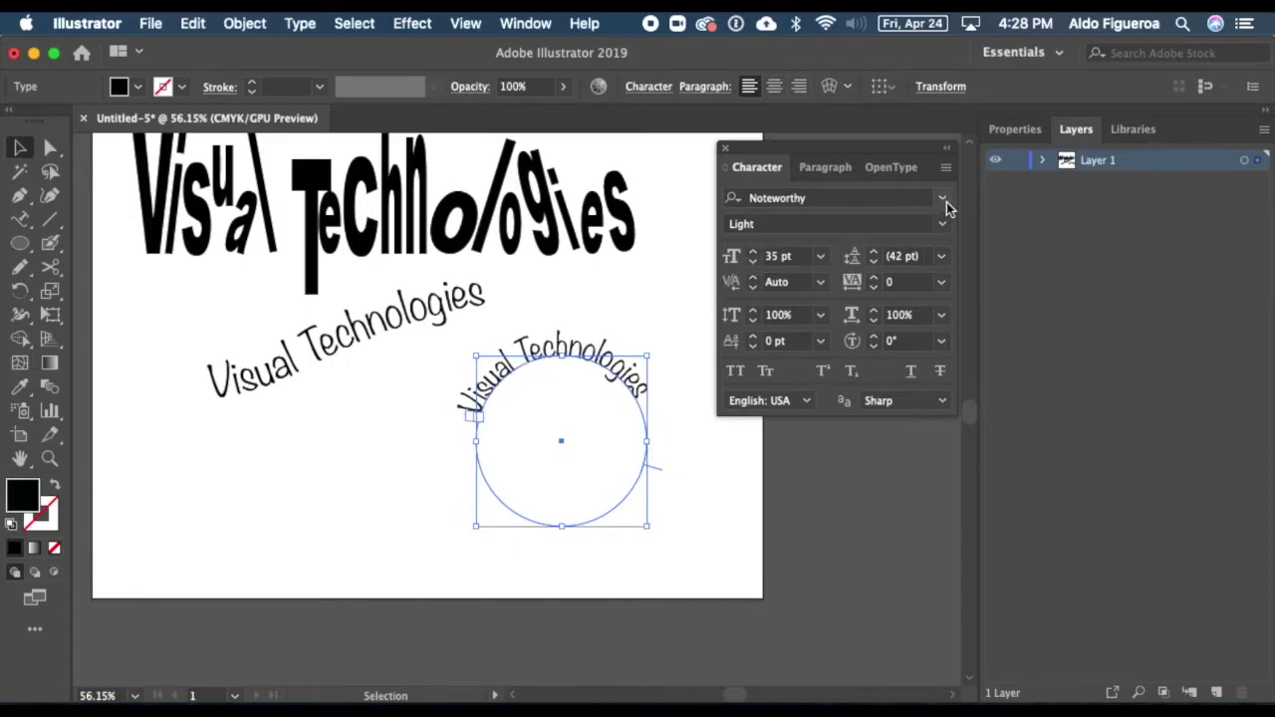
- Set the circular text's font to Arial Rounded MT Bold and its size to 29 pt
{"action": "left_click", "coordinate": [942, 200]}
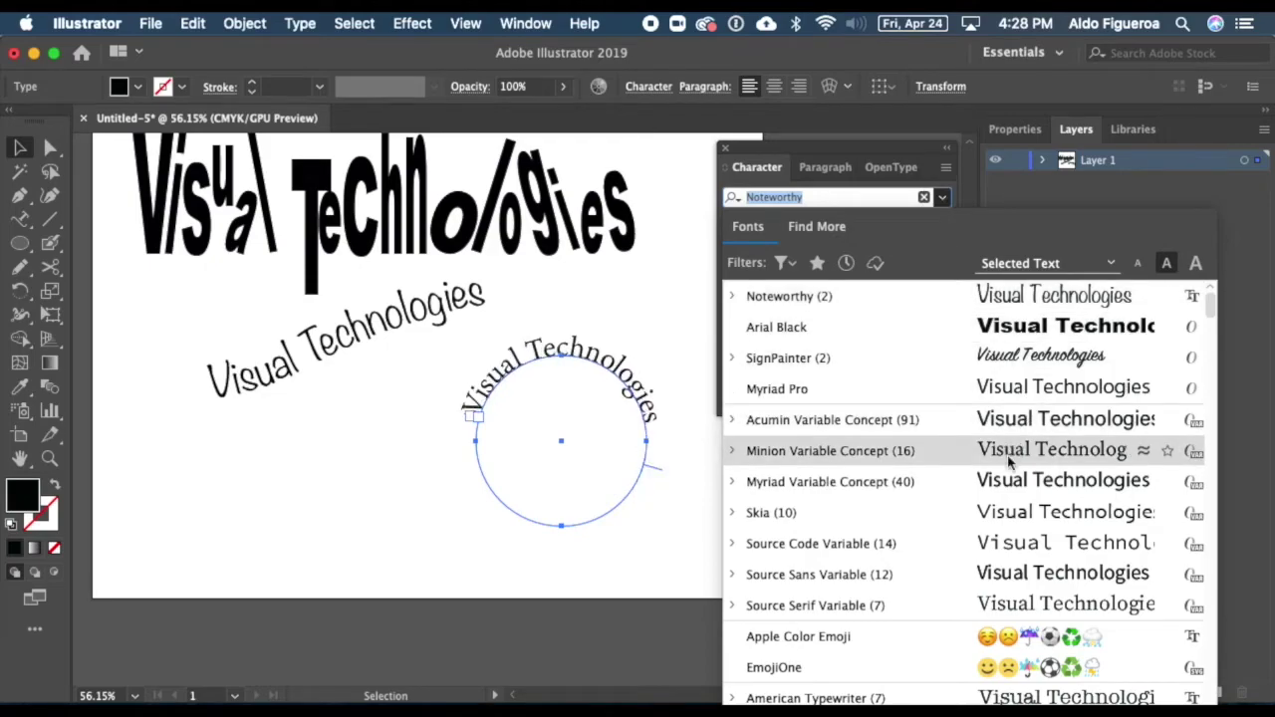
{"action": "scroll", "coordinate": [1007, 456], "scroll_direction": "down", "scroll_amount": 12}
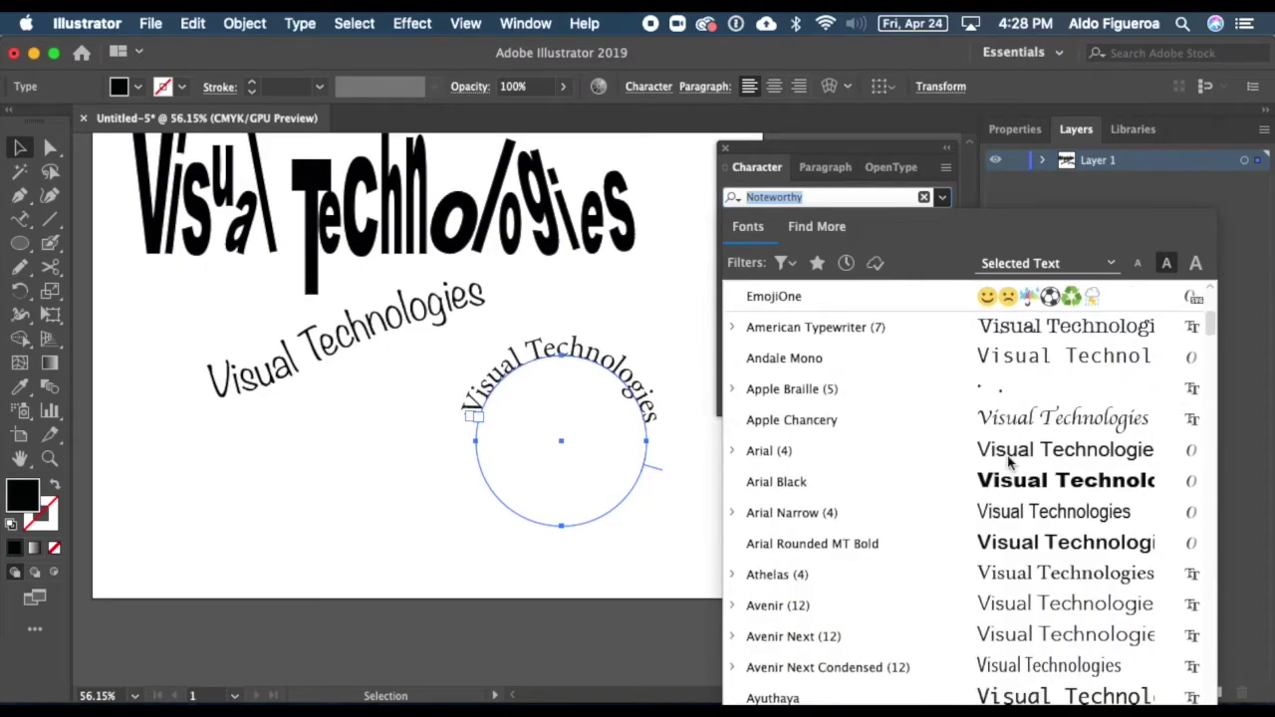
{"action": "scroll", "coordinate": [1007, 456], "scroll_direction": "down", "scroll_amount": 2}
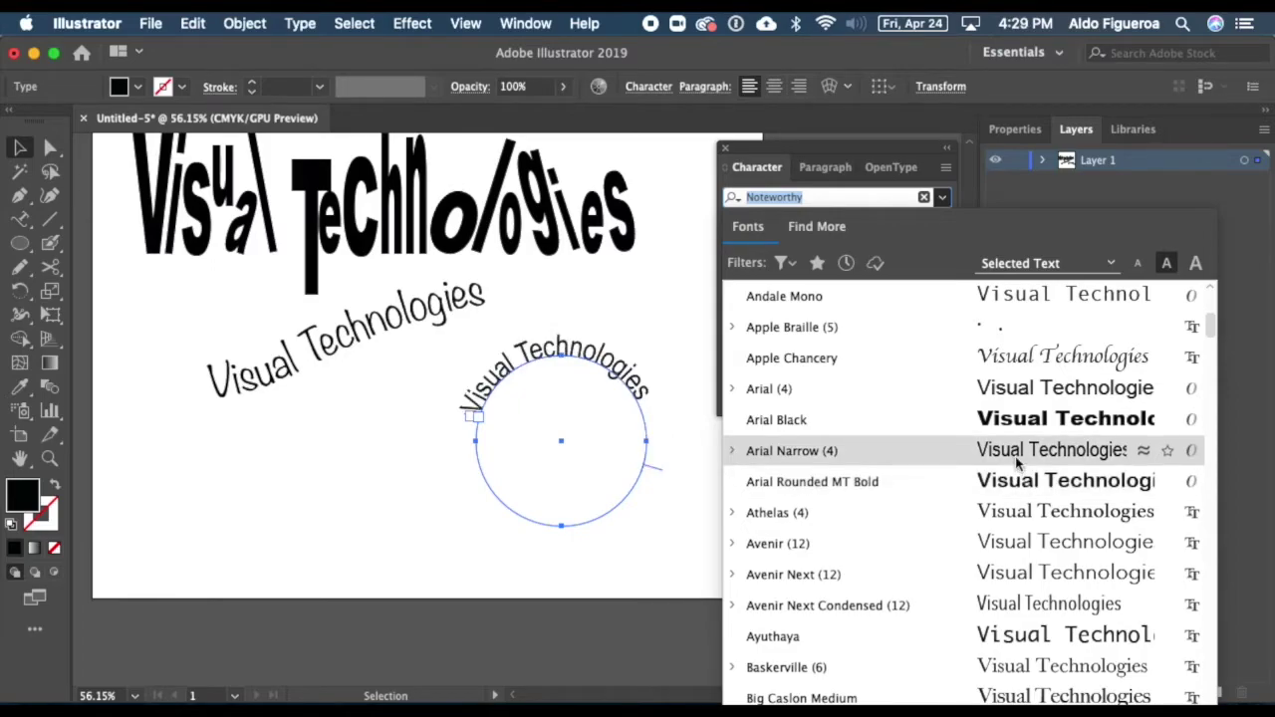
{"action": "scroll", "coordinate": [1017, 488], "scroll_direction": "down", "scroll_amount": 3}
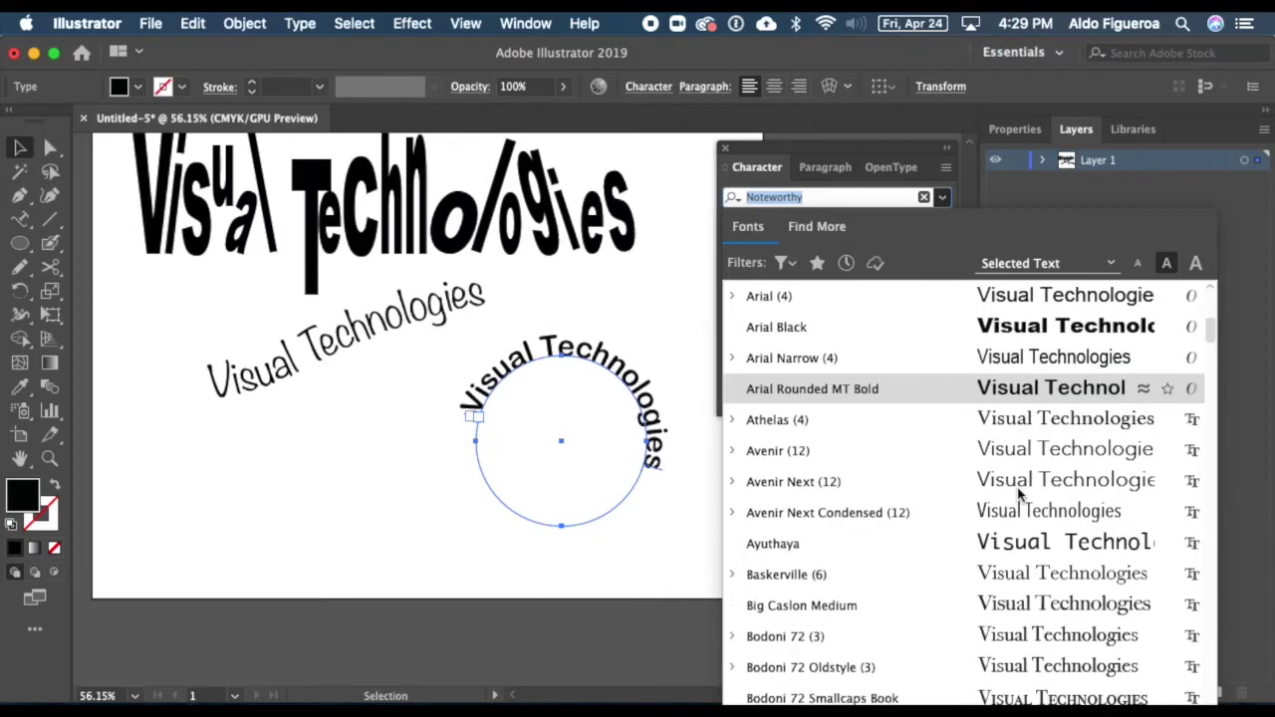
{"action": "left_click", "coordinate": [1021, 392]}
{"action": "left_click", "coordinate": [754, 261]}
{"action": "left_click", "coordinate": [754, 261]}
{"action": "left_click", "coordinate": [755, 261]}
{"action": "left_click", "coordinate": [754, 261]}
{"action": "left_click", "coordinate": [755, 261]}
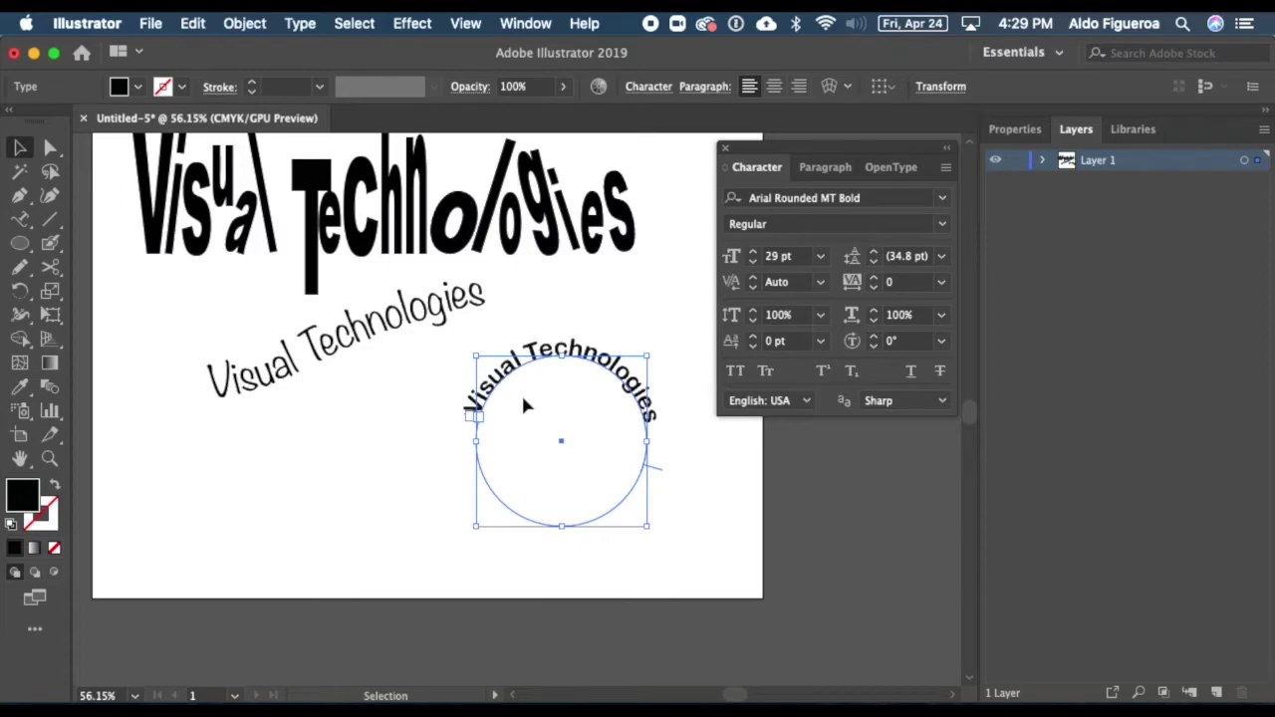
- Move the circular text's end bracket to just after its last letter and centre the text on the top of the circle
{"action": "key", "text": "super+equal"}
{"action": "key", "text": "super+equal"}
{"action": "key", "text": "super+equal"}
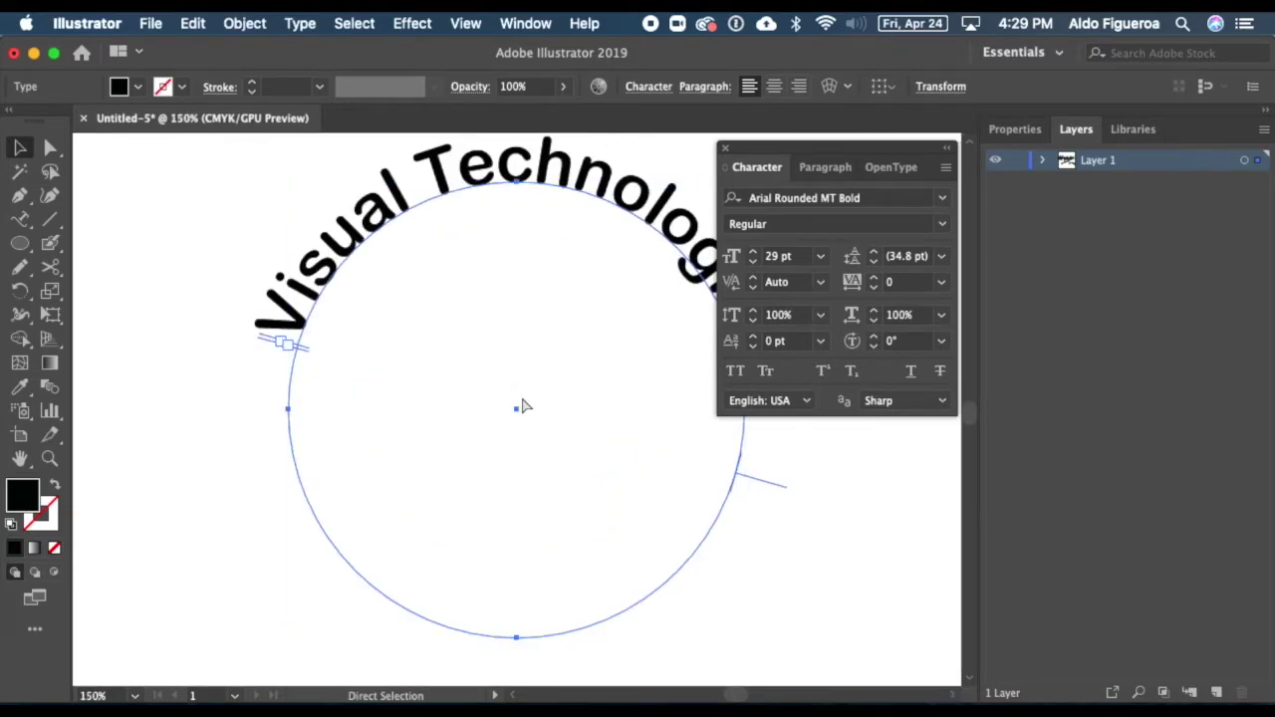
{"action": "key", "text": "super+minus"}
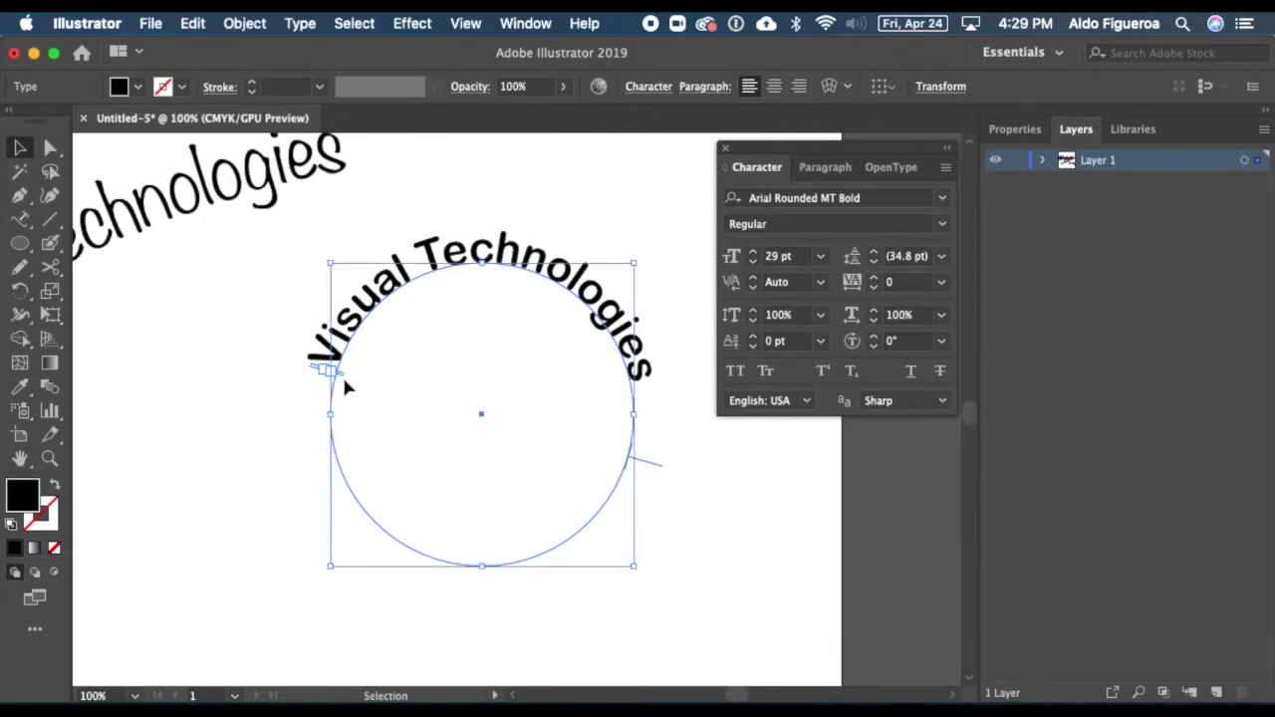
{"action": "left_click_drag", "start_coordinate": [340, 379], "coordinate": [664, 383]}
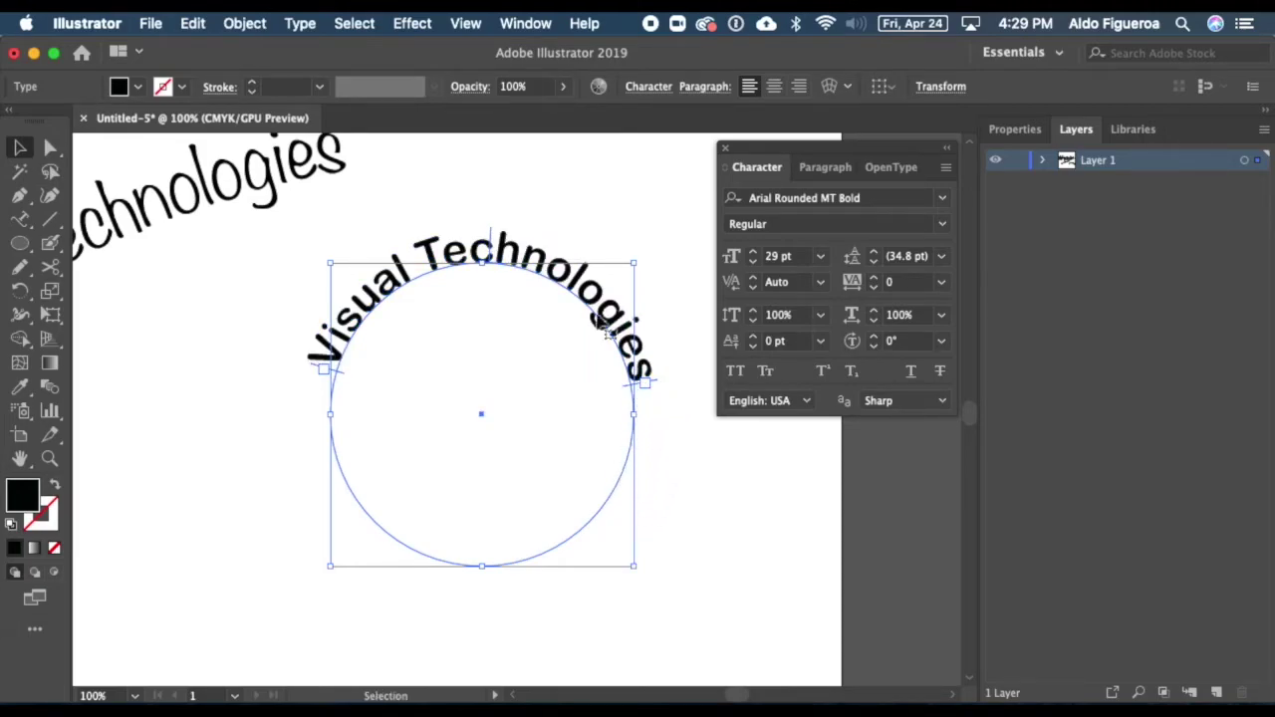
{"action": "left_click_drag", "start_coordinate": [495, 255], "coordinate": [483, 221]}
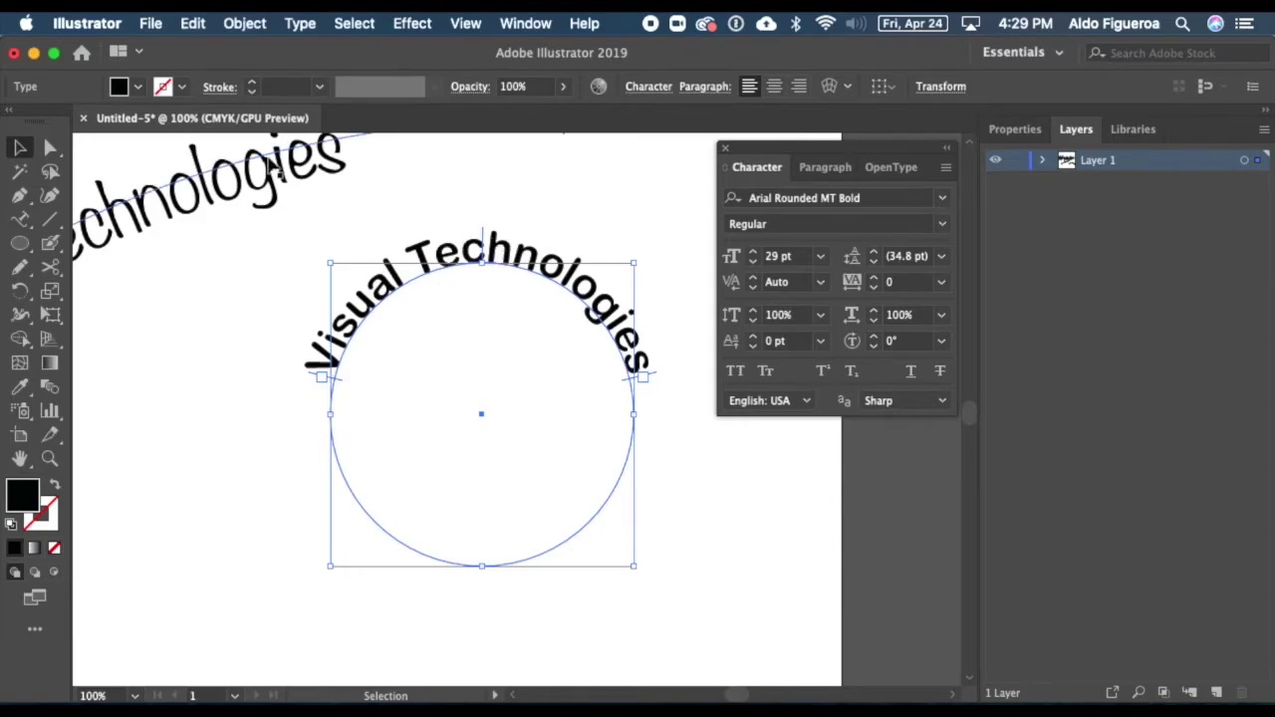
- Copy the circular "Visual Technologies" text and paste the duplicate in front of the original
{"action": "left_click", "coordinate": [193, 24]}
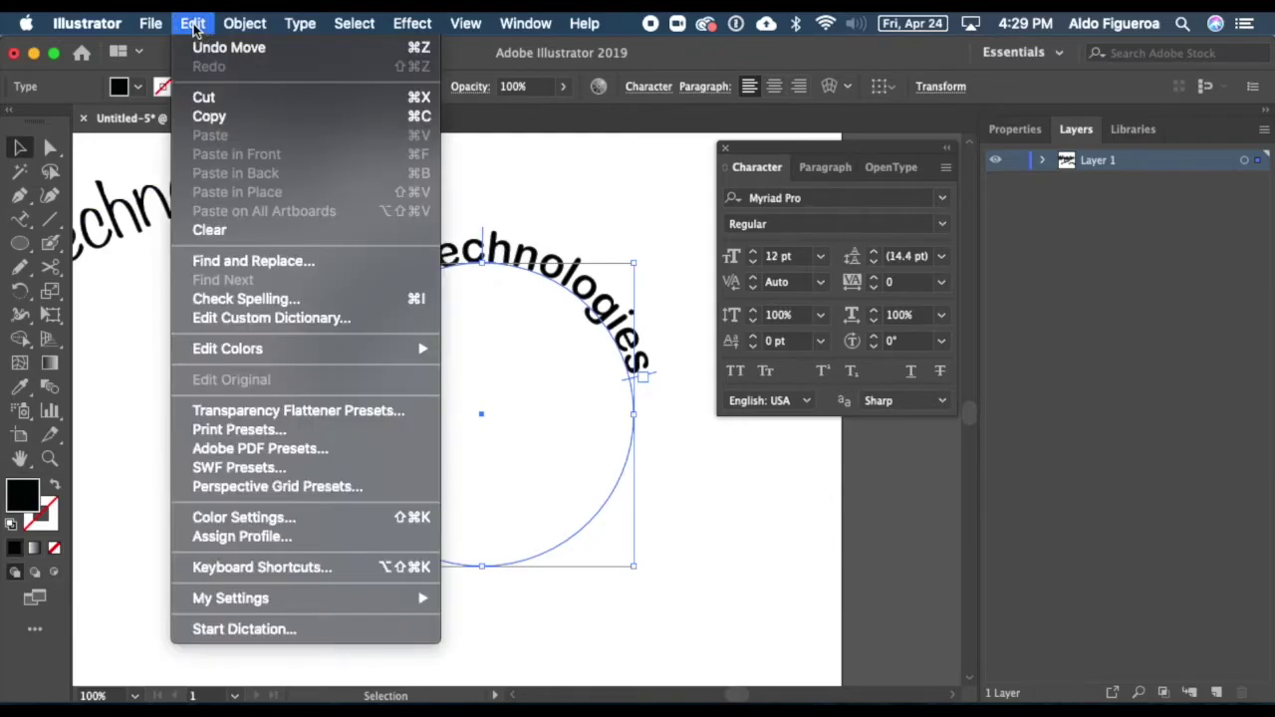
{"action": "left_click", "coordinate": [209, 116]}
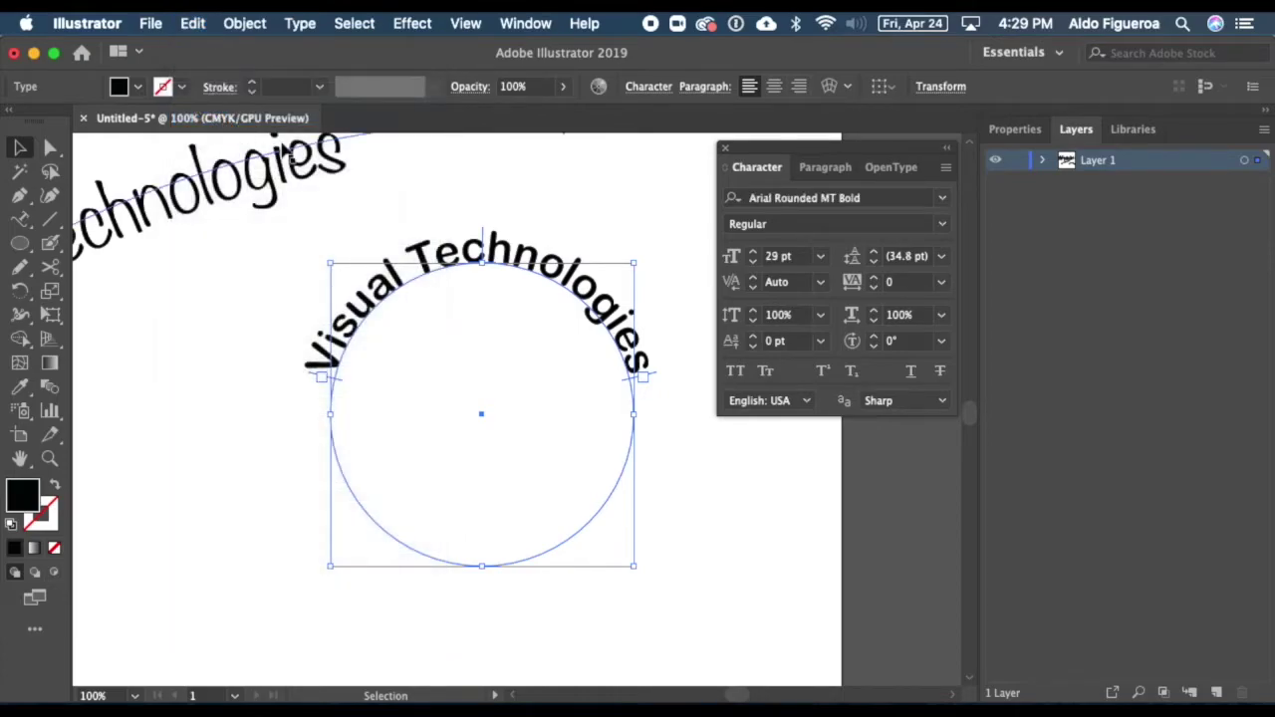
{"action": "left_click", "coordinate": [193, 24]}
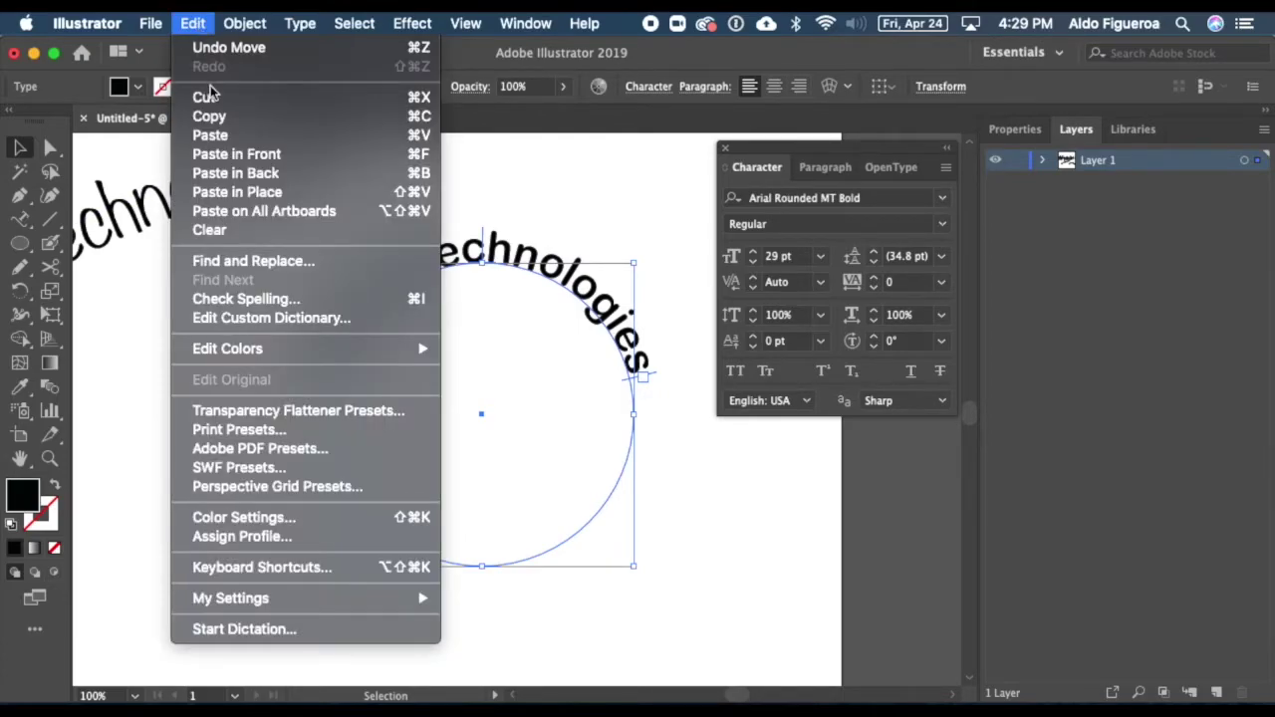
{"action": "left_click", "coordinate": [239, 154]}
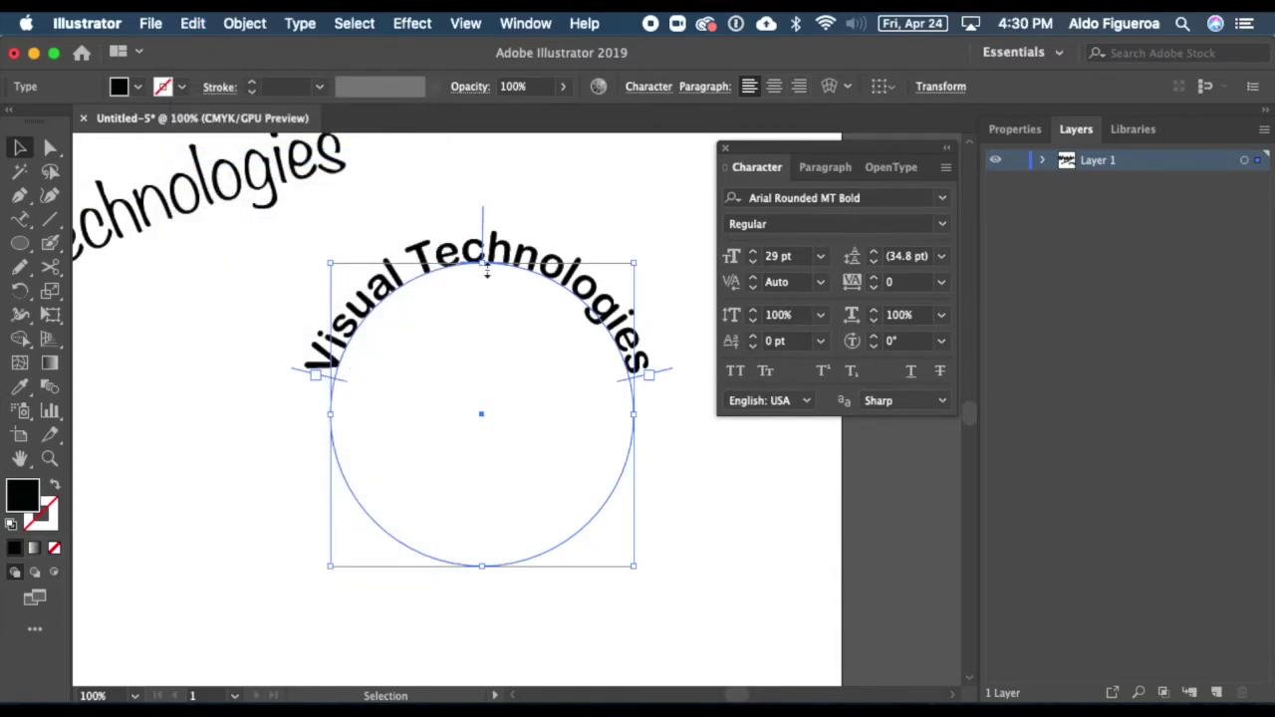
- Hide the original circular text and flip the duplicate inside the circle's lower half, adjusting its end bracket near the circle's right edge
{"action": "left_click", "coordinate": [1042, 160]}
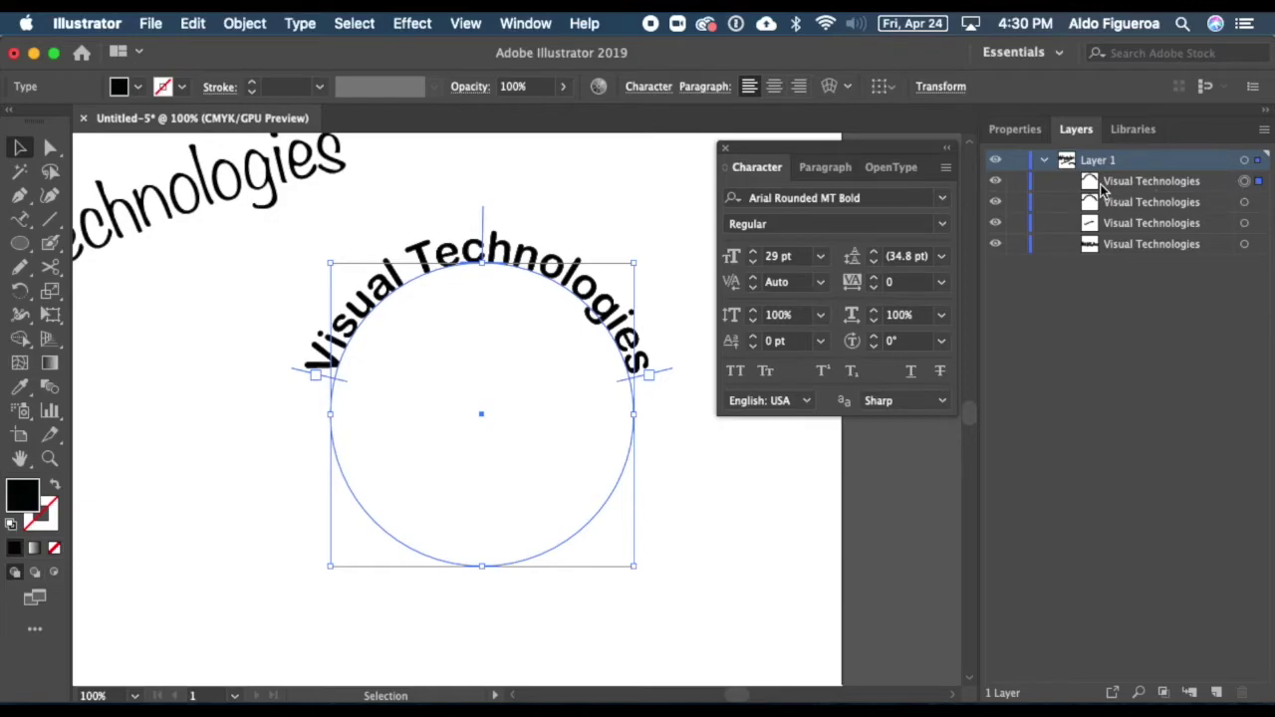
{"action": "left_click", "coordinate": [998, 204]}
{"action": "left_click_drag", "start_coordinate": [484, 217], "coordinate": [448, 543]}
{"action": "left_click_drag", "start_coordinate": [611, 476], "coordinate": [628, 392]}
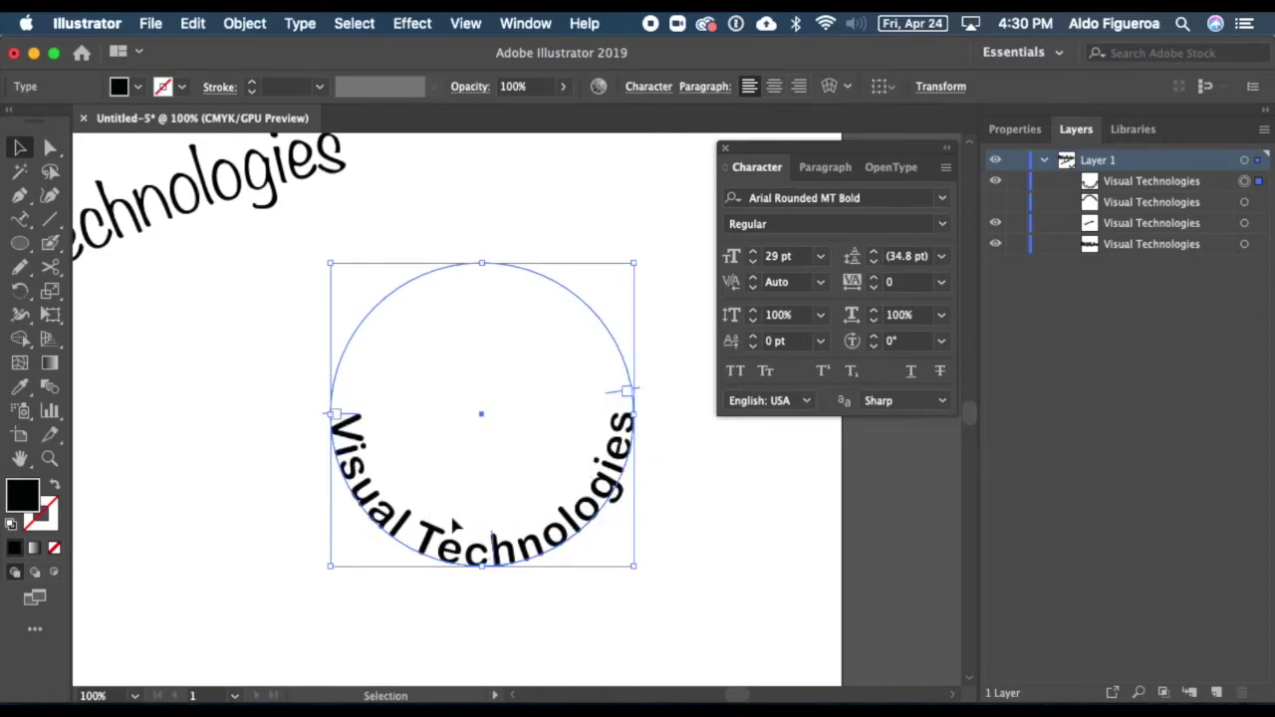
- Replace the wording of the flipped text inside the circle with "Spring 2020"
{"action": "left_click", "coordinate": [20, 219]}
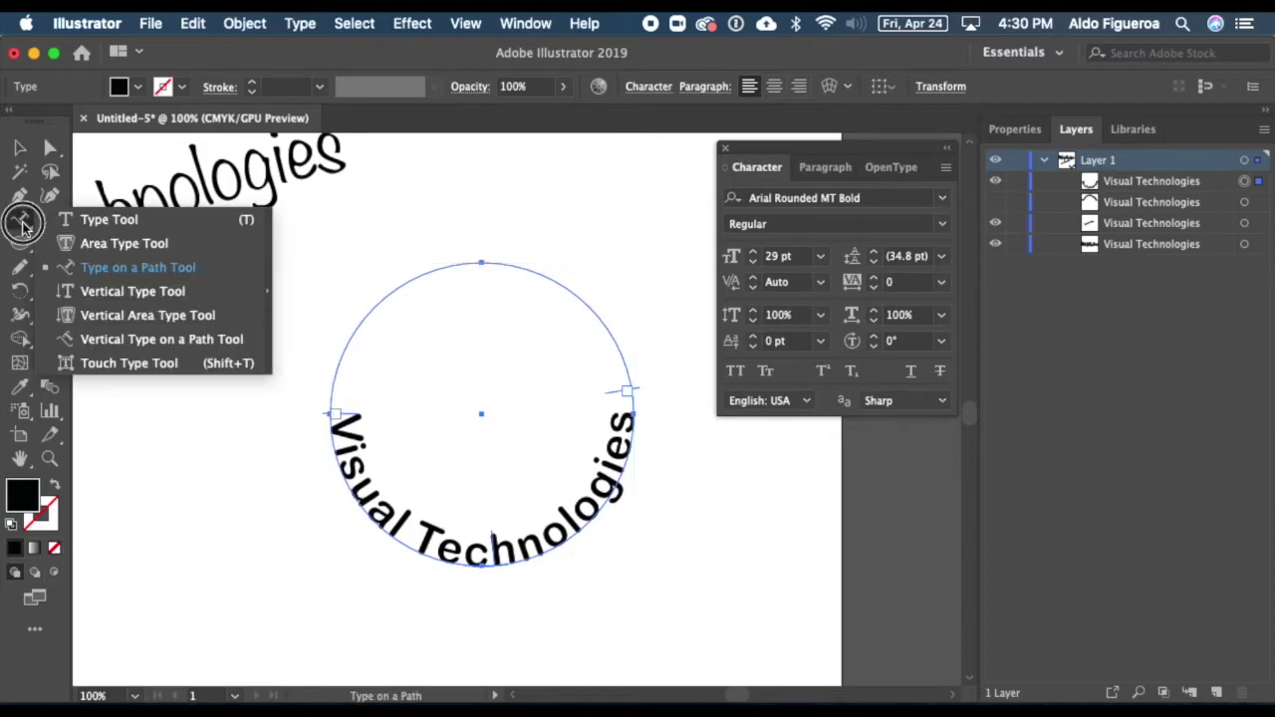
{"action": "left_click", "coordinate": [82, 221]}
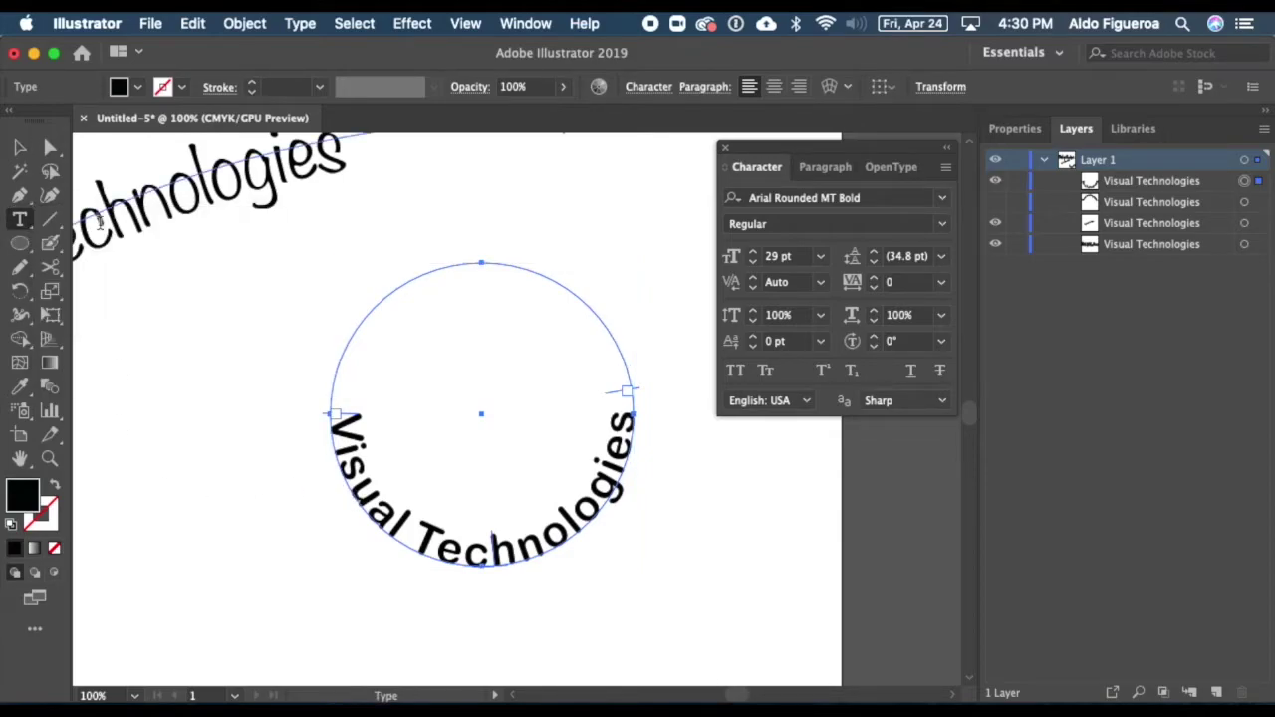
{"action": "left_click", "coordinate": [446, 550]}
{"action": "triple_click", "coordinate": [446, 550]}
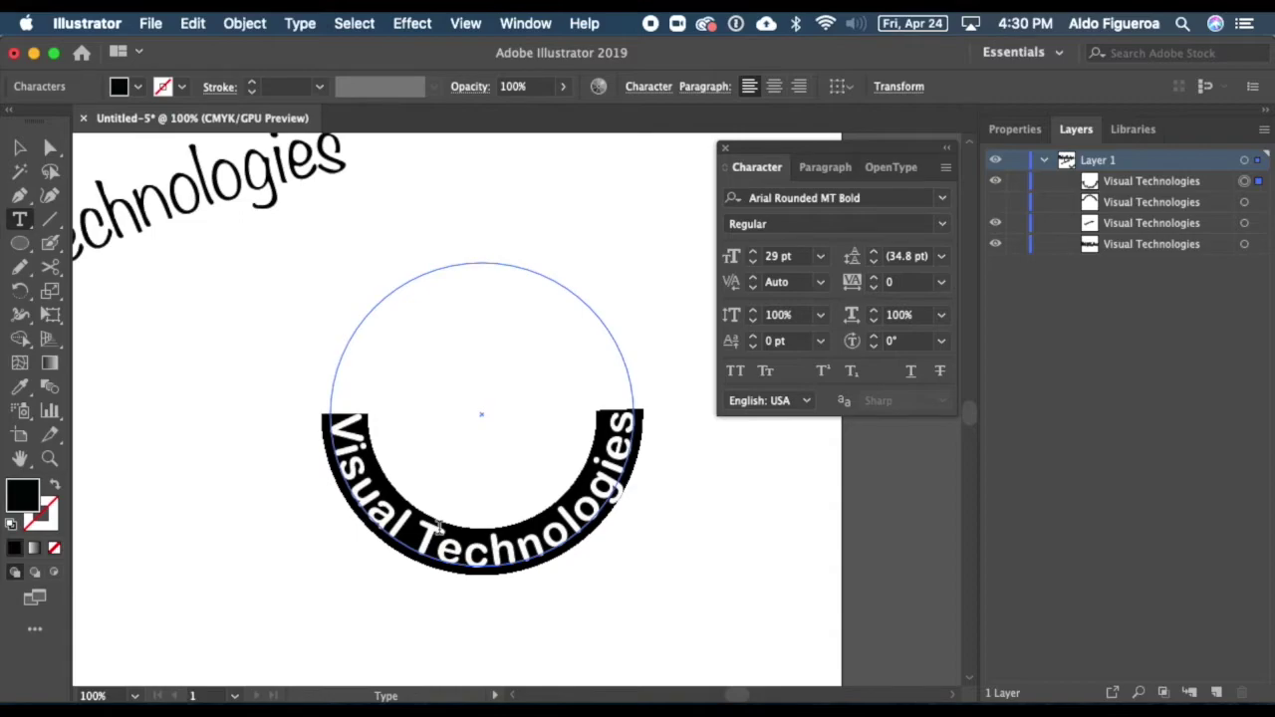
{"action": "type", "text": "Apring"}
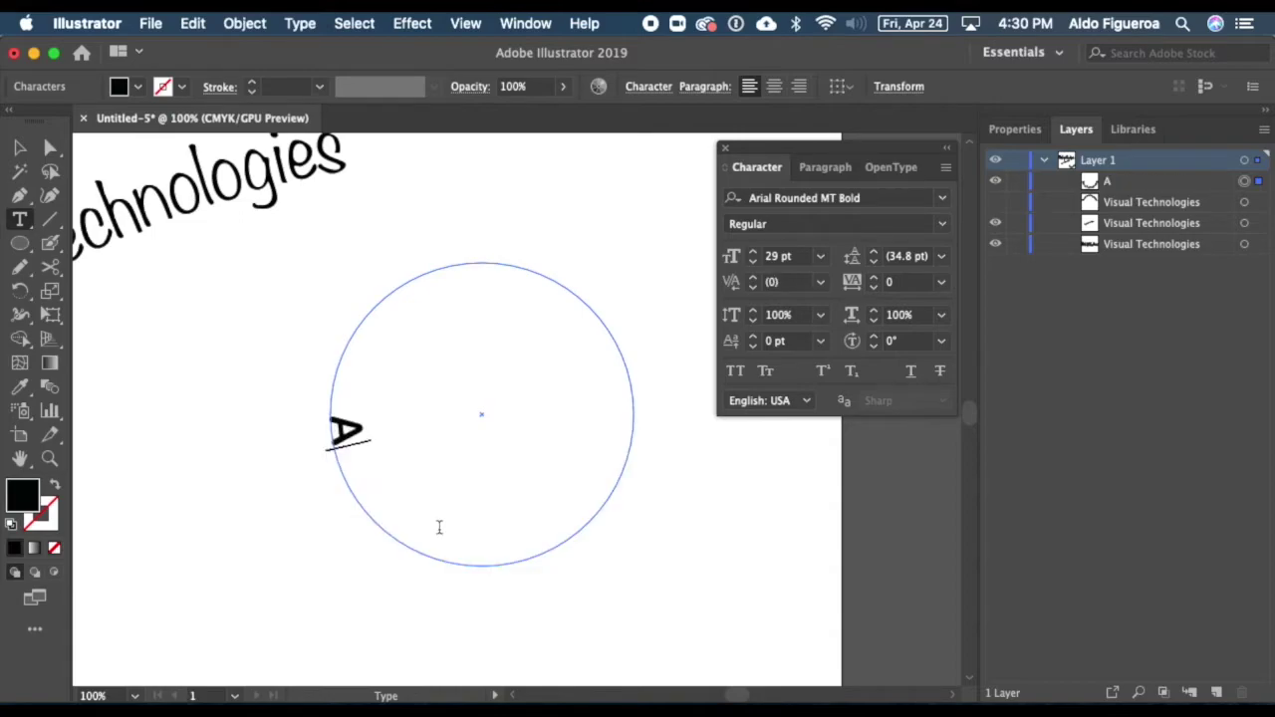
{"action": "key", "text": "BackSpace"}
{"action": "key", "text": "BackSpace"}
{"action": "key", "text": "BackSpace"}
{"action": "key", "text": "BackSpace"}
{"action": "key", "text": "BackSpace"}
{"action": "key", "text": "BackSpace"}
{"action": "type", "text": "Sp"}
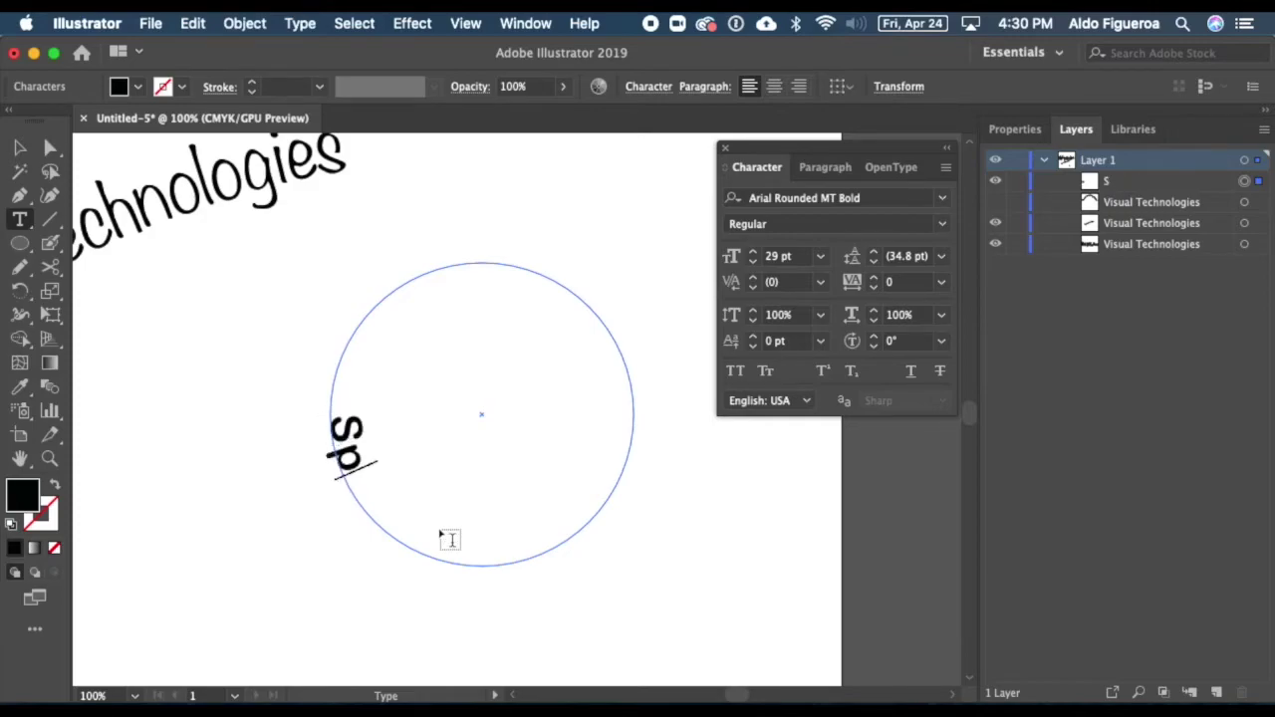
{"action": "type", "text": "ring"}
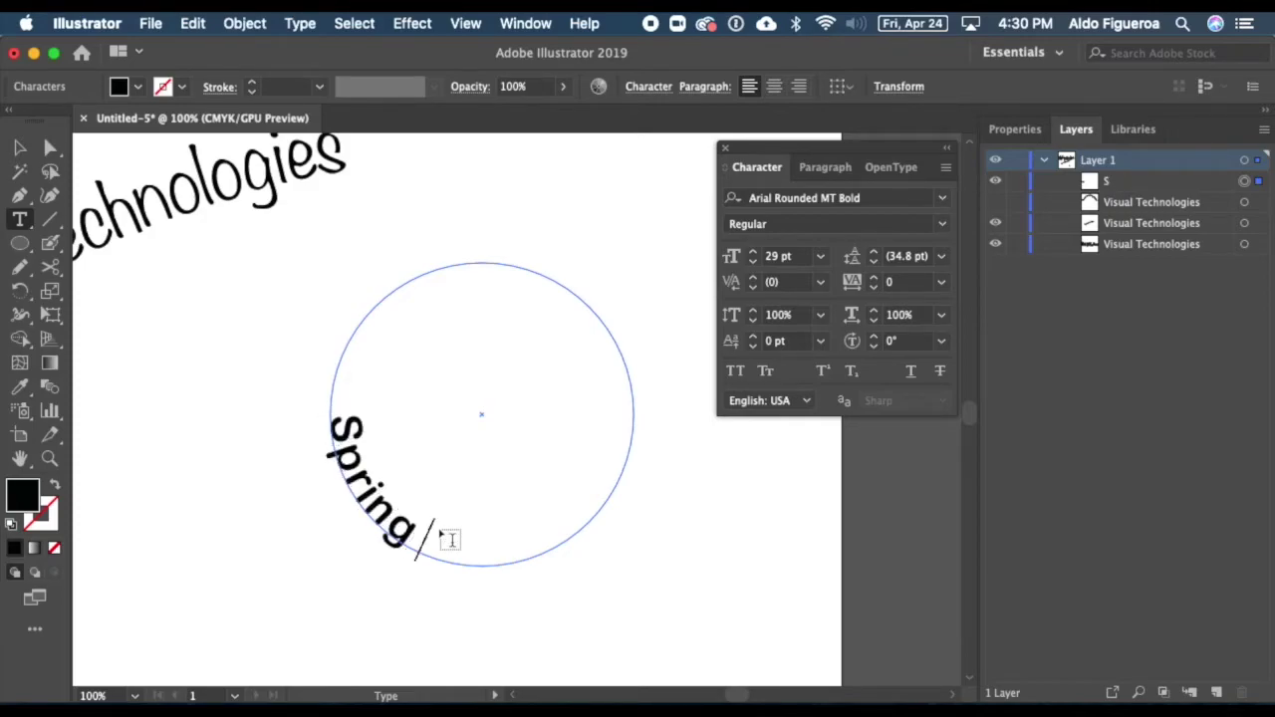
{"action": "type", "text": " 2020"}
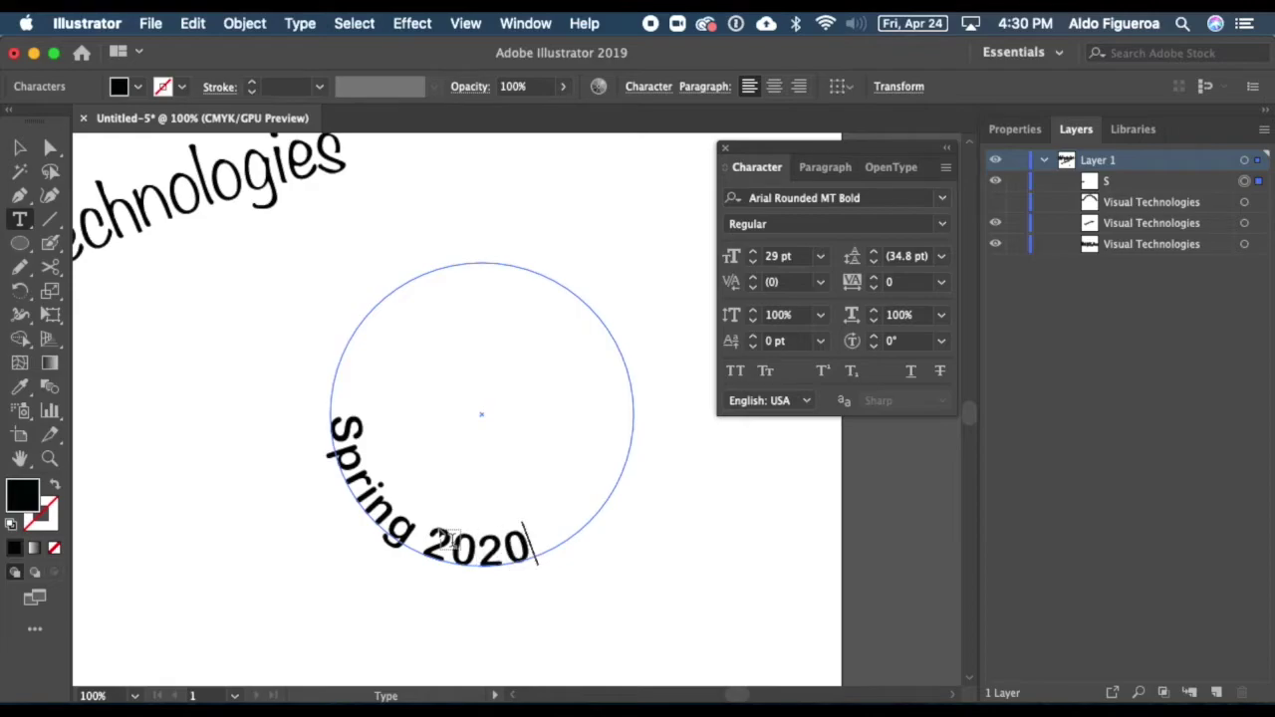
- Show the hidden "Visual Technologies" circular text again and slide "Spring 2020" slightly along the path towards the right
{"action": "left_click", "coordinate": [22, 149]}
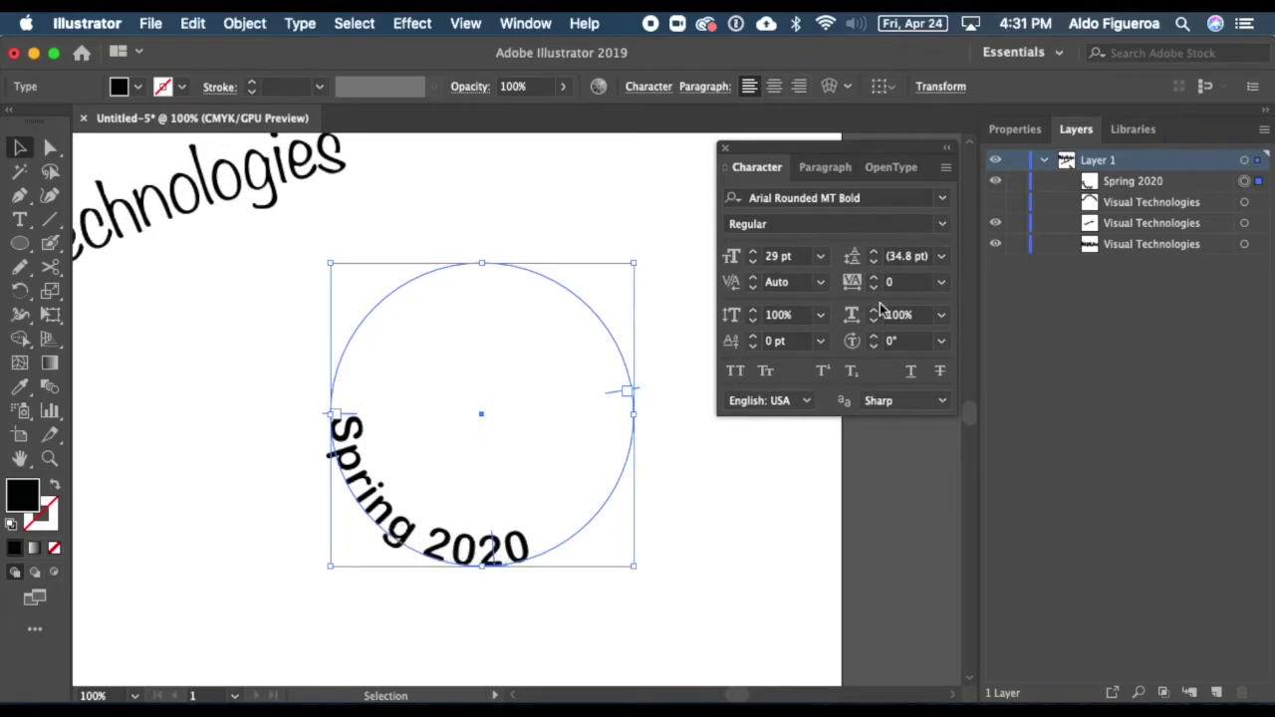
{"action": "left_click", "coordinate": [996, 202]}
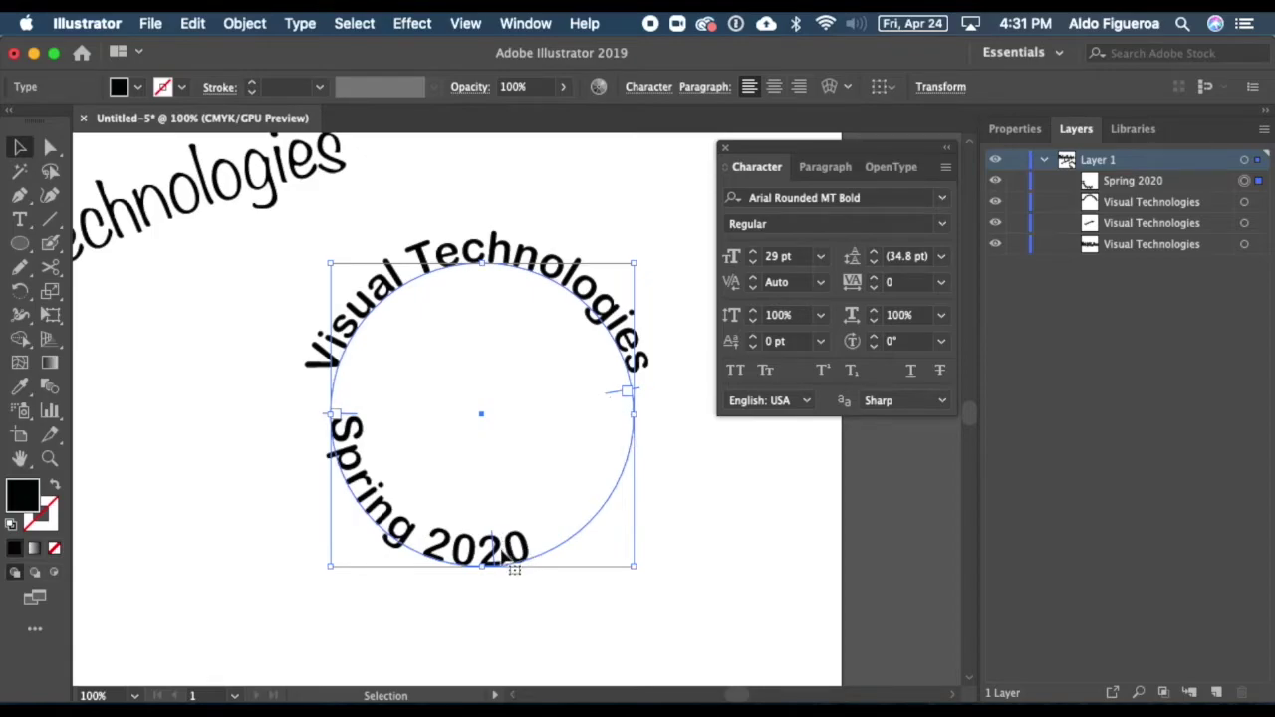
{"action": "mouse_move", "coordinate": [495, 541]}
{"action": "left_mouse_down"}
{"action": "mouse_move", "coordinate": [598, 465]}
{"action": "mouse_move", "coordinate": [610, 365]}
{"action": "mouse_move", "coordinate": [598, 356]}
{"action": "mouse_move", "coordinate": [618, 434]}
{"action": "mouse_move", "coordinate": [622, 420]}
{"action": "mouse_move", "coordinate": [535, 520]}
{"action": "mouse_move", "coordinate": [504, 523]}
{"action": "left_mouse_up"}
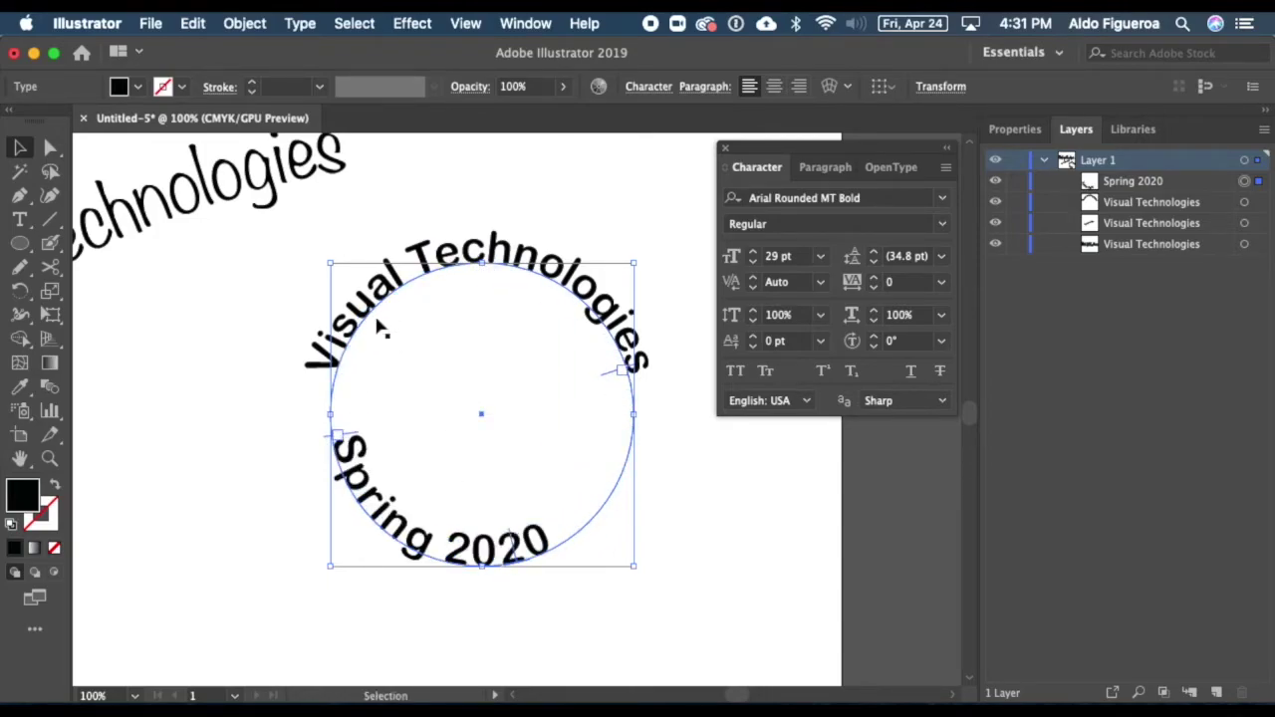
- Set Align to Path to Center for the "Spring 2020" text in its path options, with the preview enabled
{"action": "left_click", "coordinate": [480, 547]}
{"action": "left_click", "coordinate": [299, 22]}
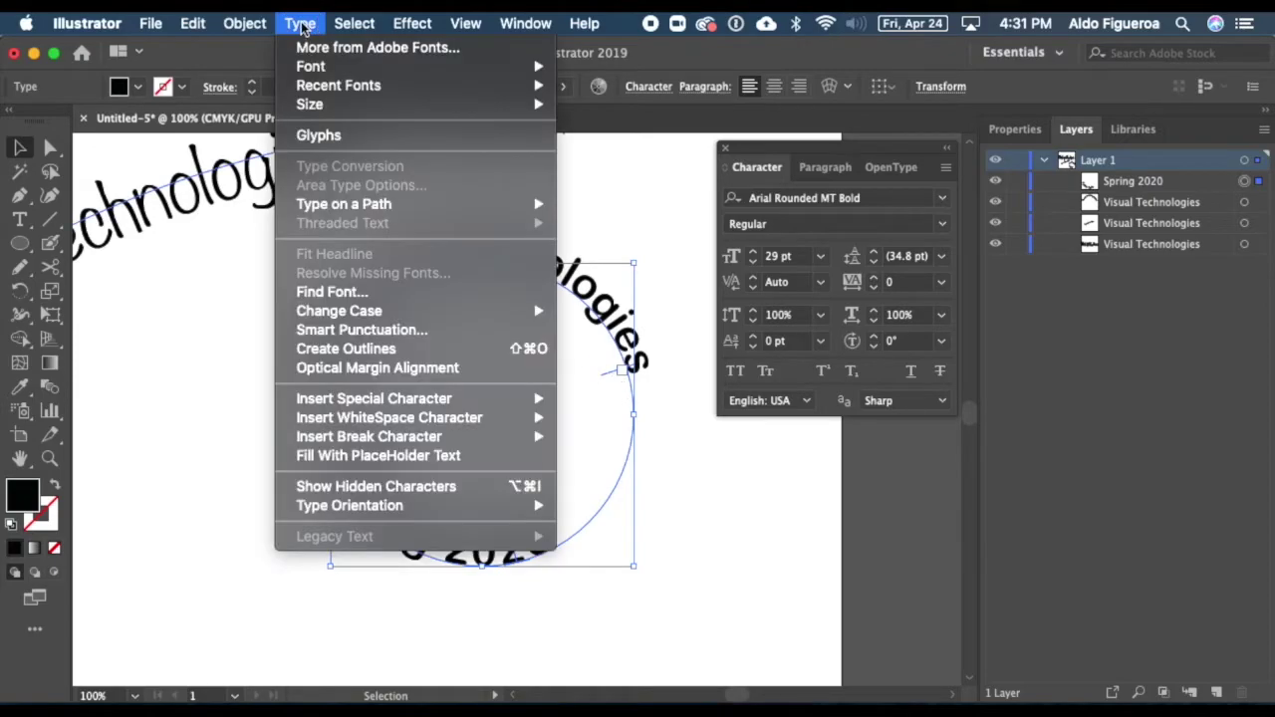
{"action": "mouse_move", "coordinate": [349, 204]}
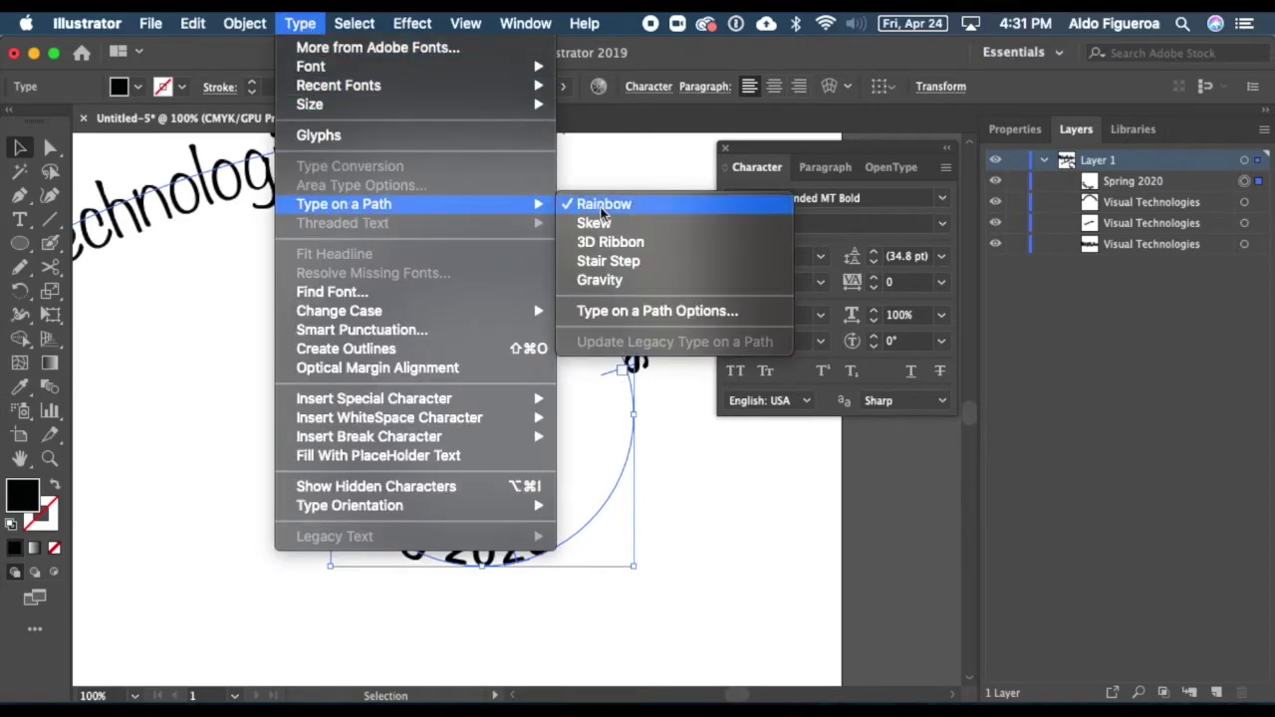
{"action": "left_click", "coordinate": [643, 315]}
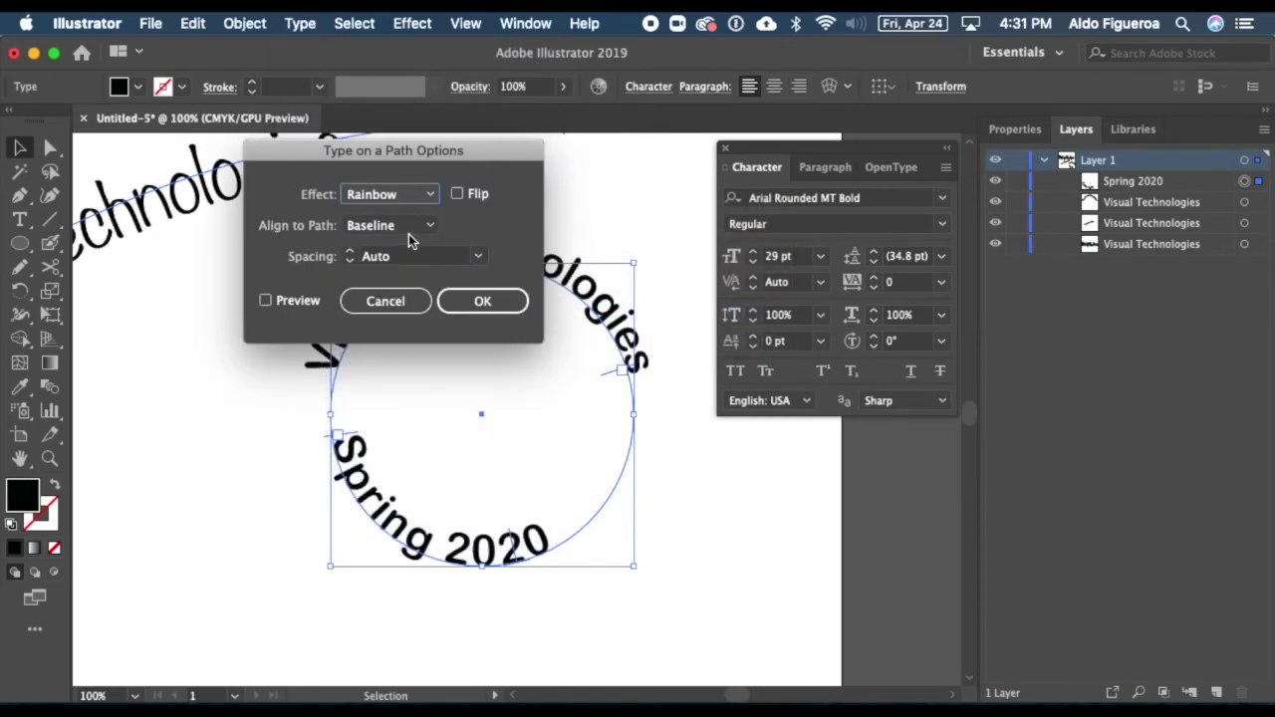
{"action": "left_click", "coordinate": [303, 301]}
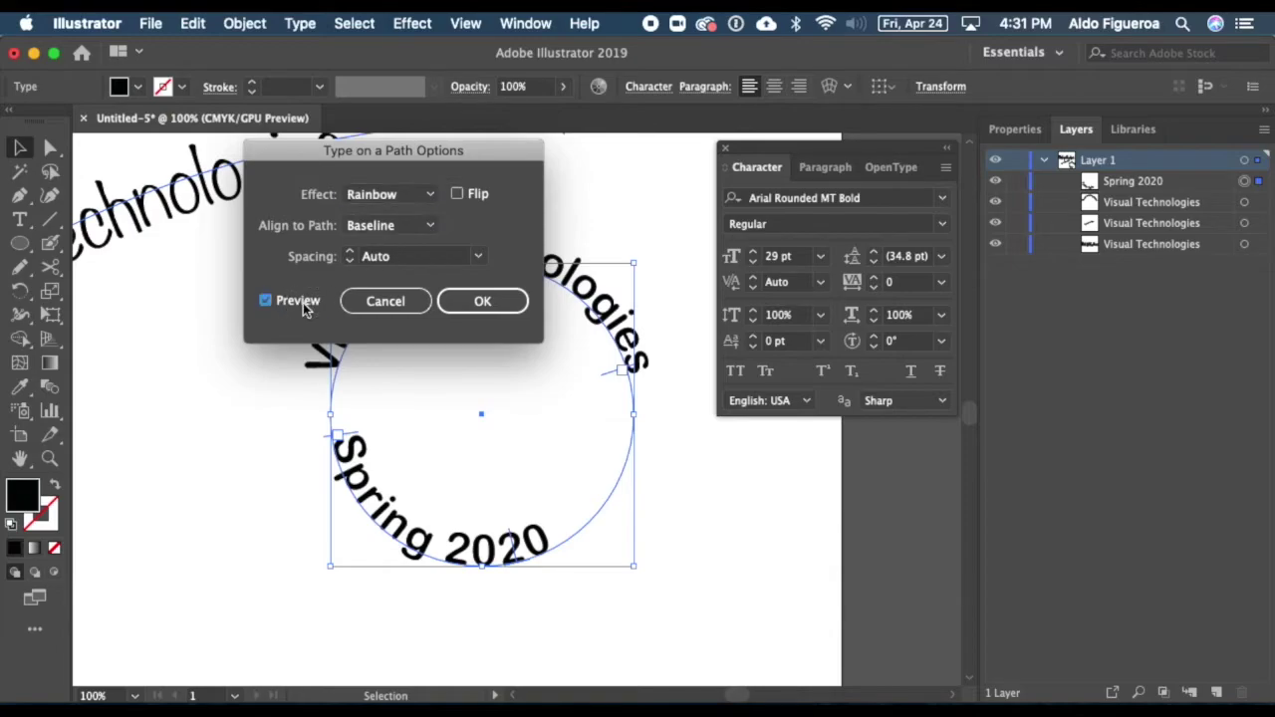
{"action": "left_click", "coordinate": [393, 227]}
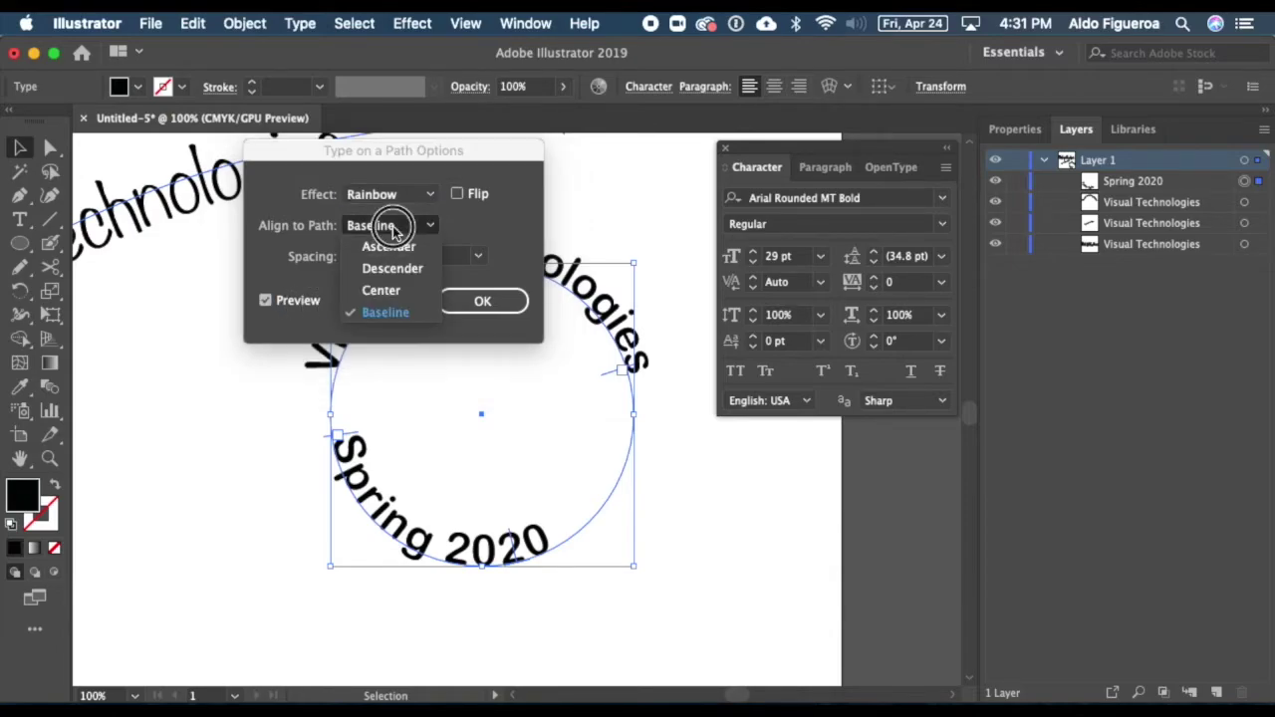
{"action": "left_click", "coordinate": [397, 290]}
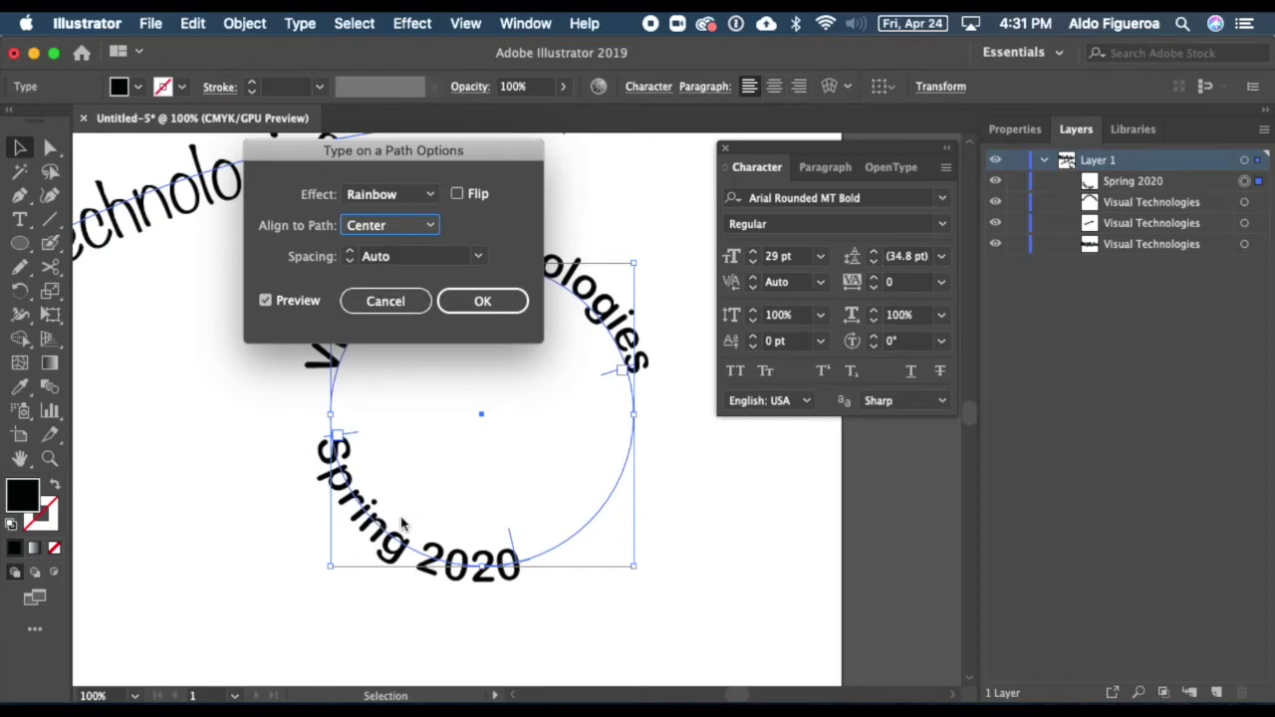
{"action": "left_click", "coordinate": [485, 300]}
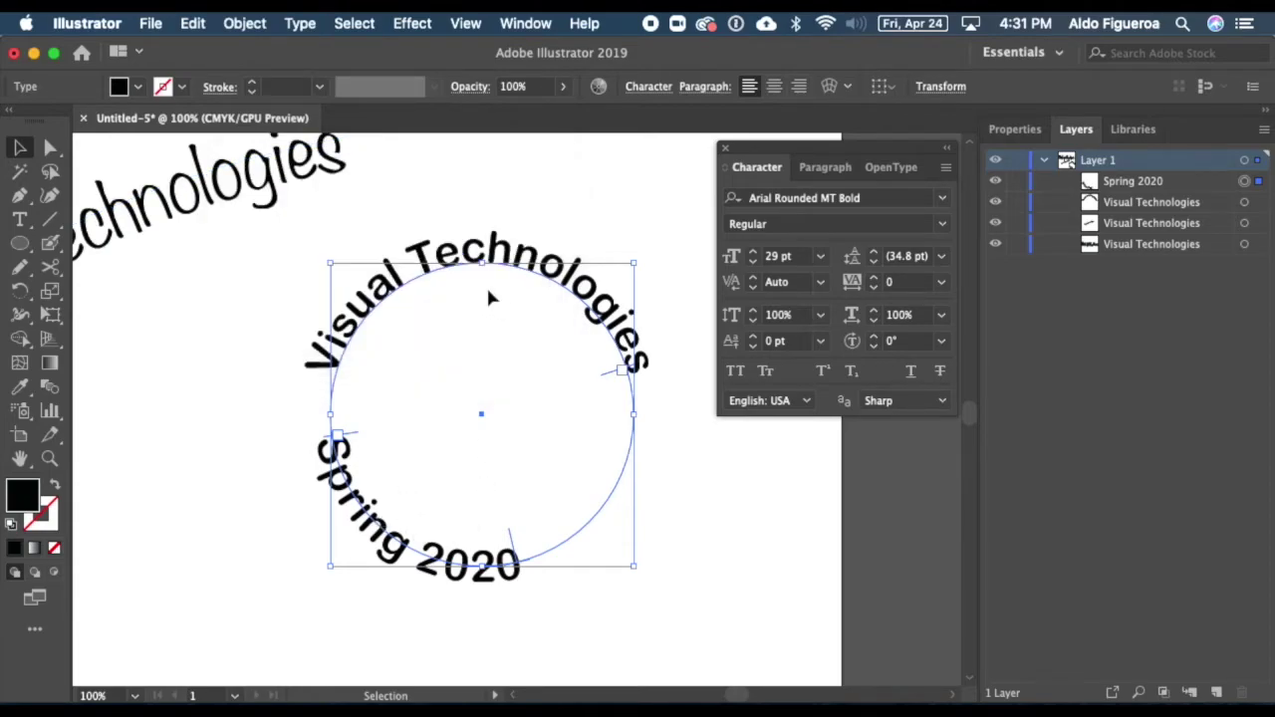
- Move the end bracket of "Spring 2020" close to its last character and centre the text on the bottom of the circle
{"action": "left_click_drag", "start_coordinate": [614, 377], "coordinate": [522, 564]}
{"action": "left_click_drag", "start_coordinate": [423, 543], "coordinate": [485, 554]}
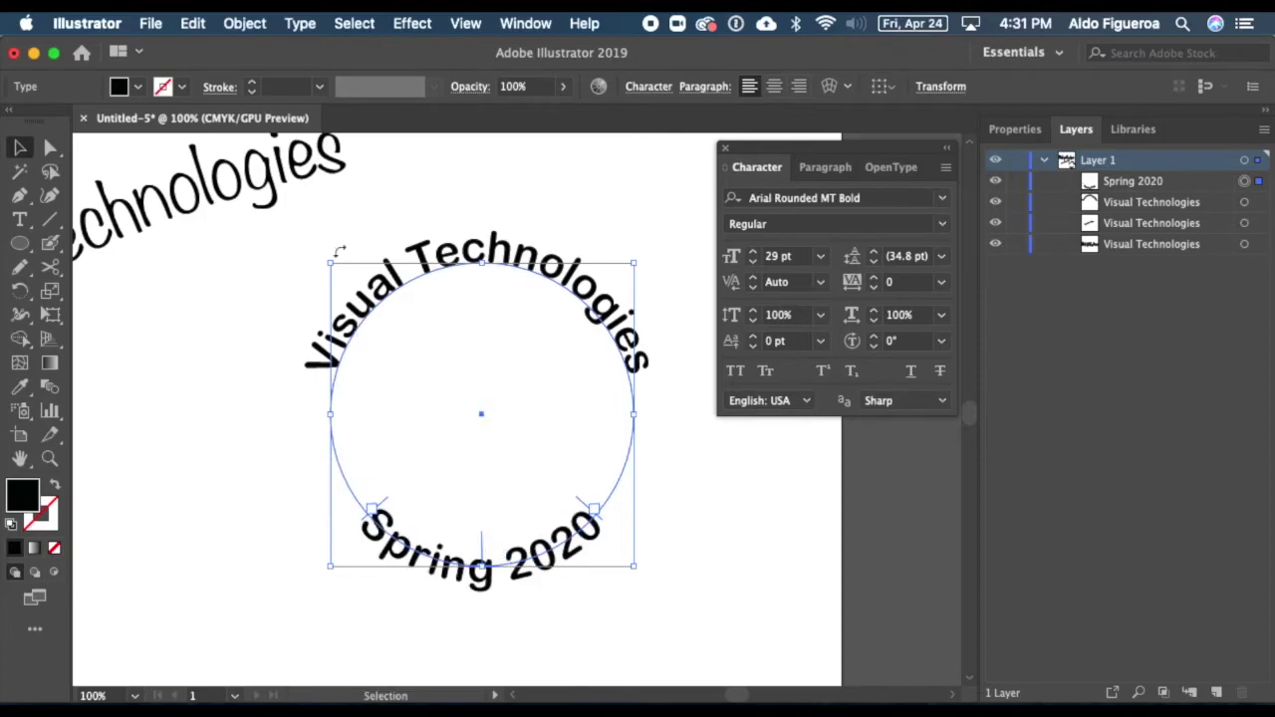
- Set Align to Path to Center for the circular "Visual Technologies" text in its path options, with the preview enabled
{"action": "left_click", "coordinate": [293, 240]}
{"action": "left_click", "coordinate": [423, 253]}
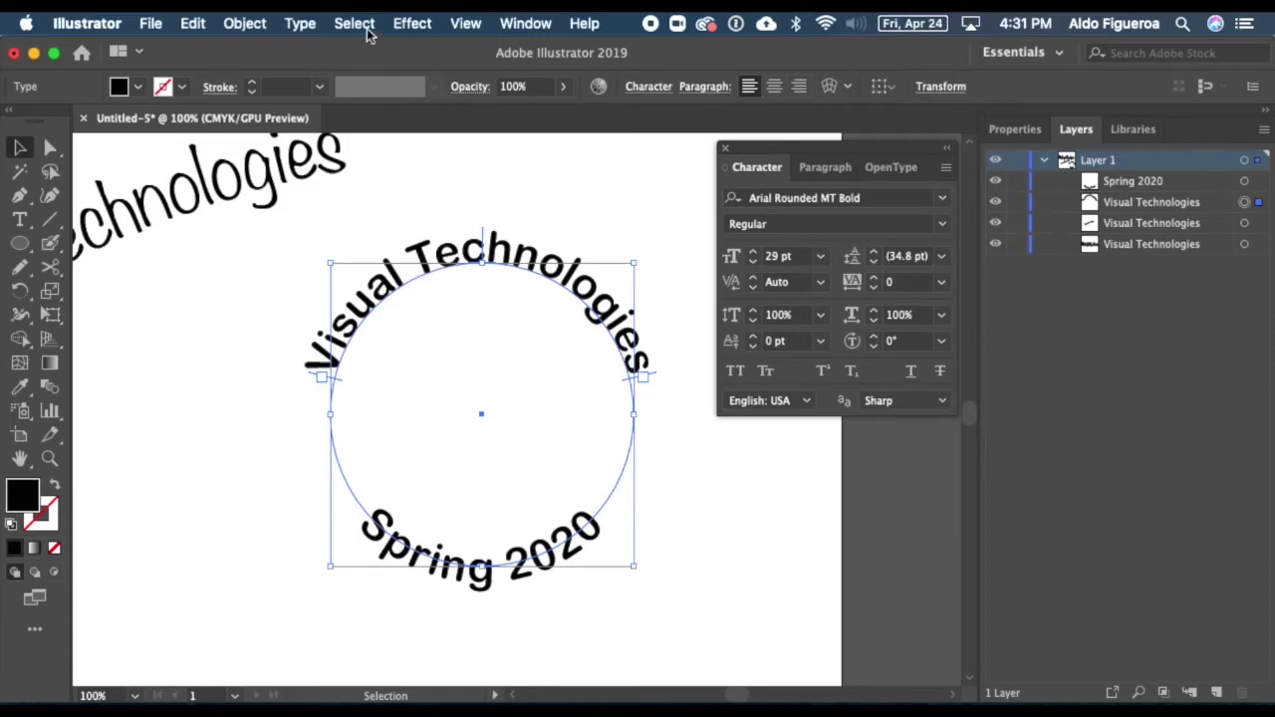
{"action": "left_click", "coordinate": [302, 24]}
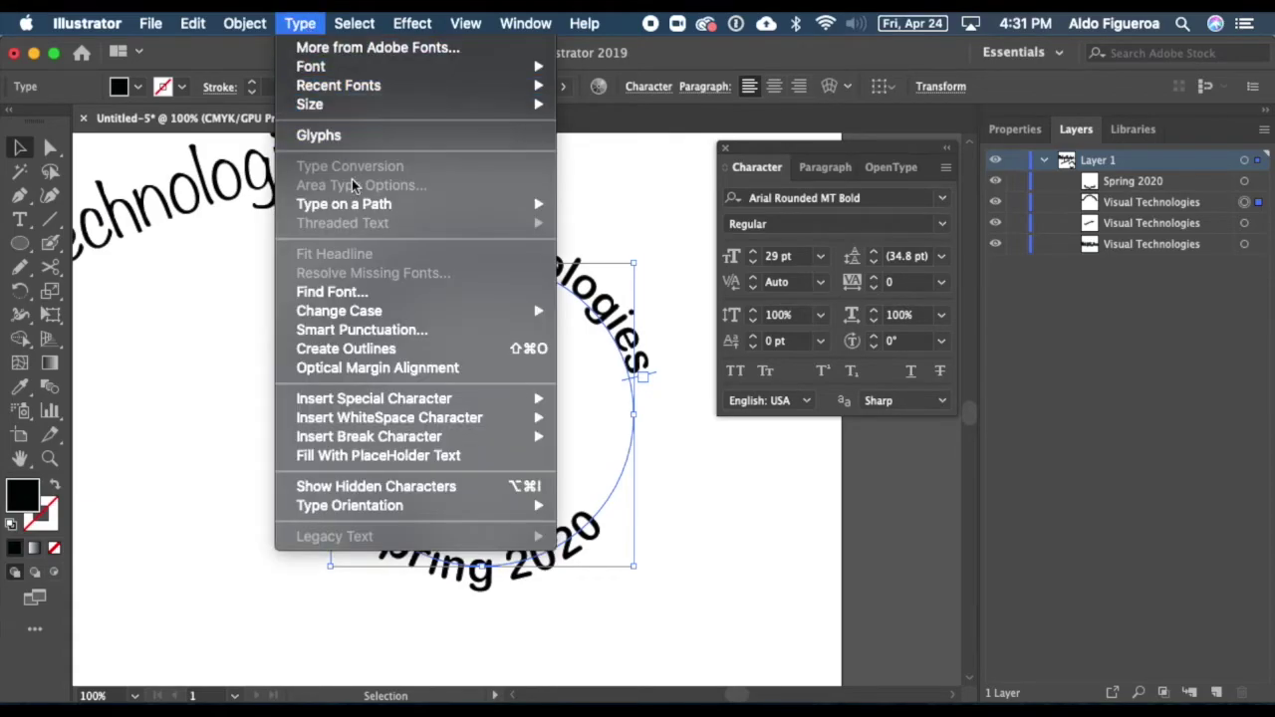
{"action": "mouse_move", "coordinate": [360, 204]}
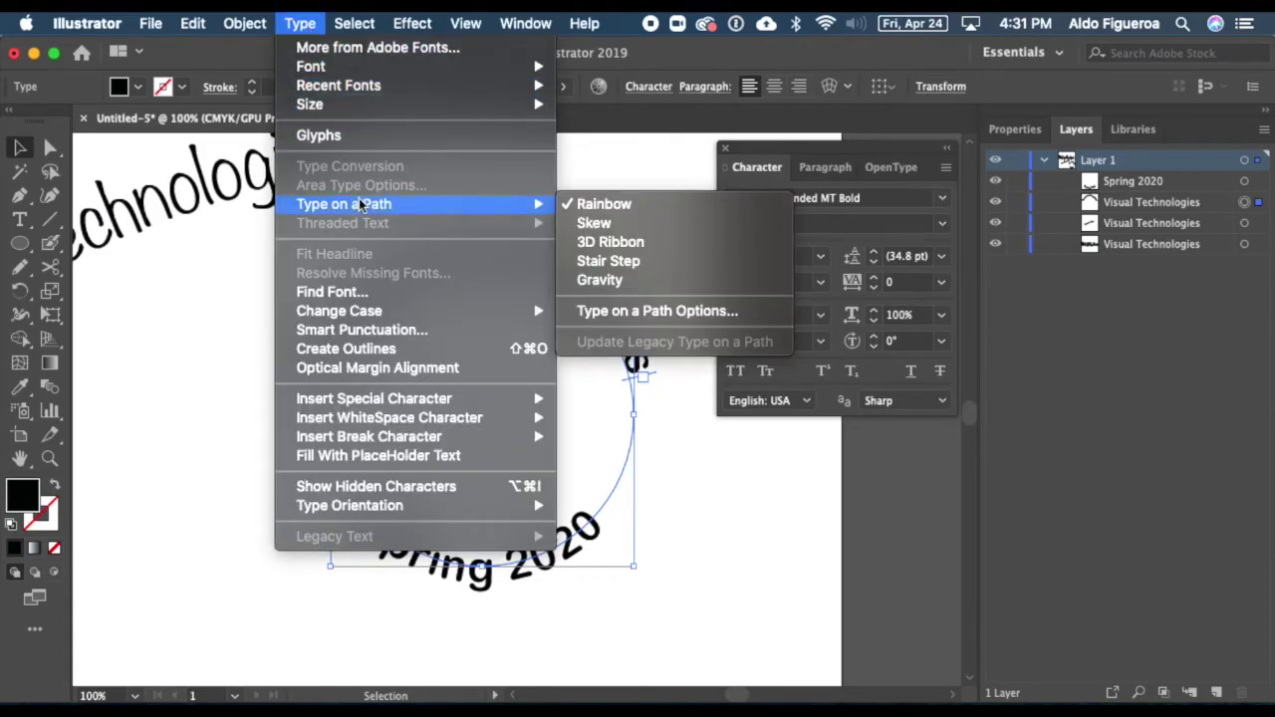
{"action": "left_click", "coordinate": [667, 312]}
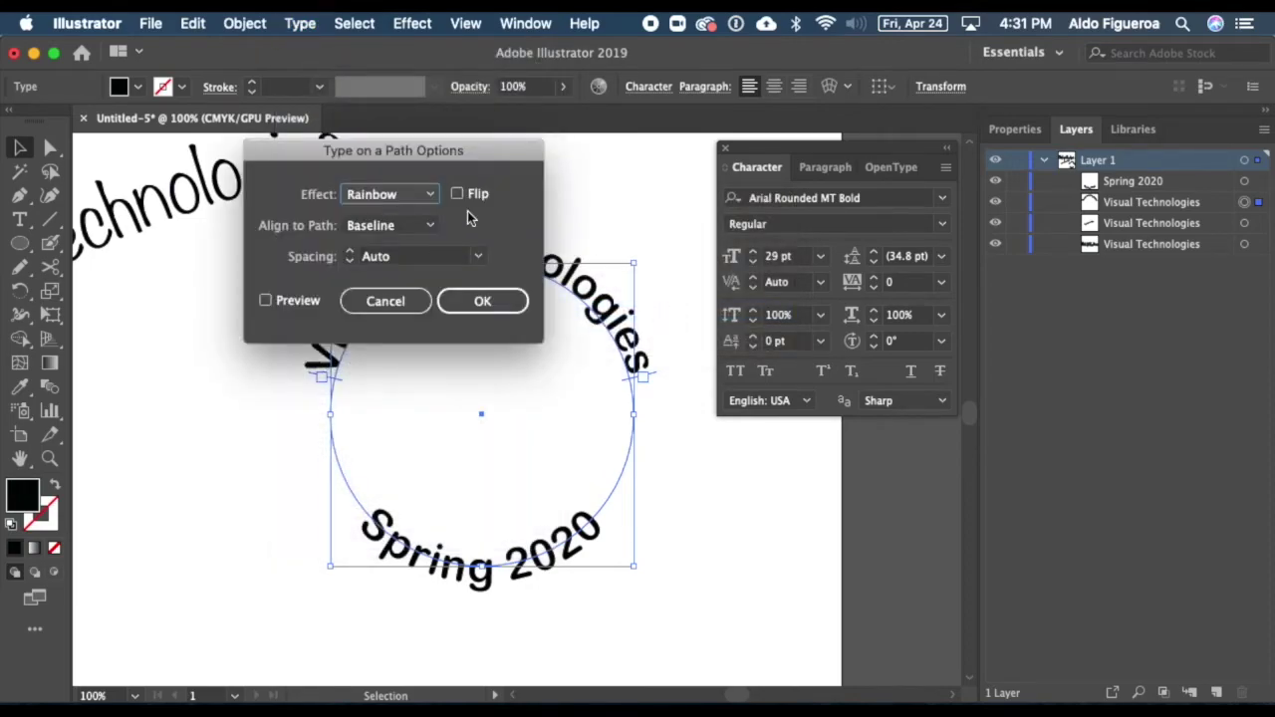
{"action": "left_click", "coordinate": [300, 299]}
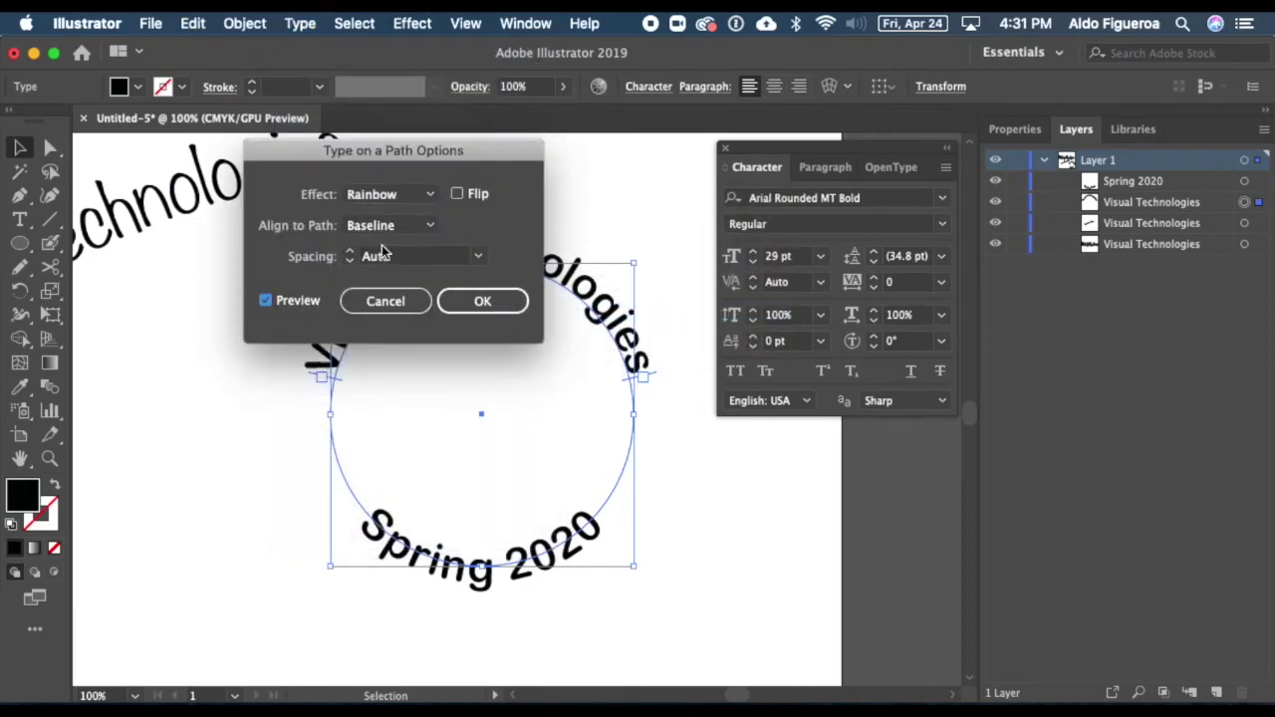
{"action": "left_click", "coordinate": [397, 228]}
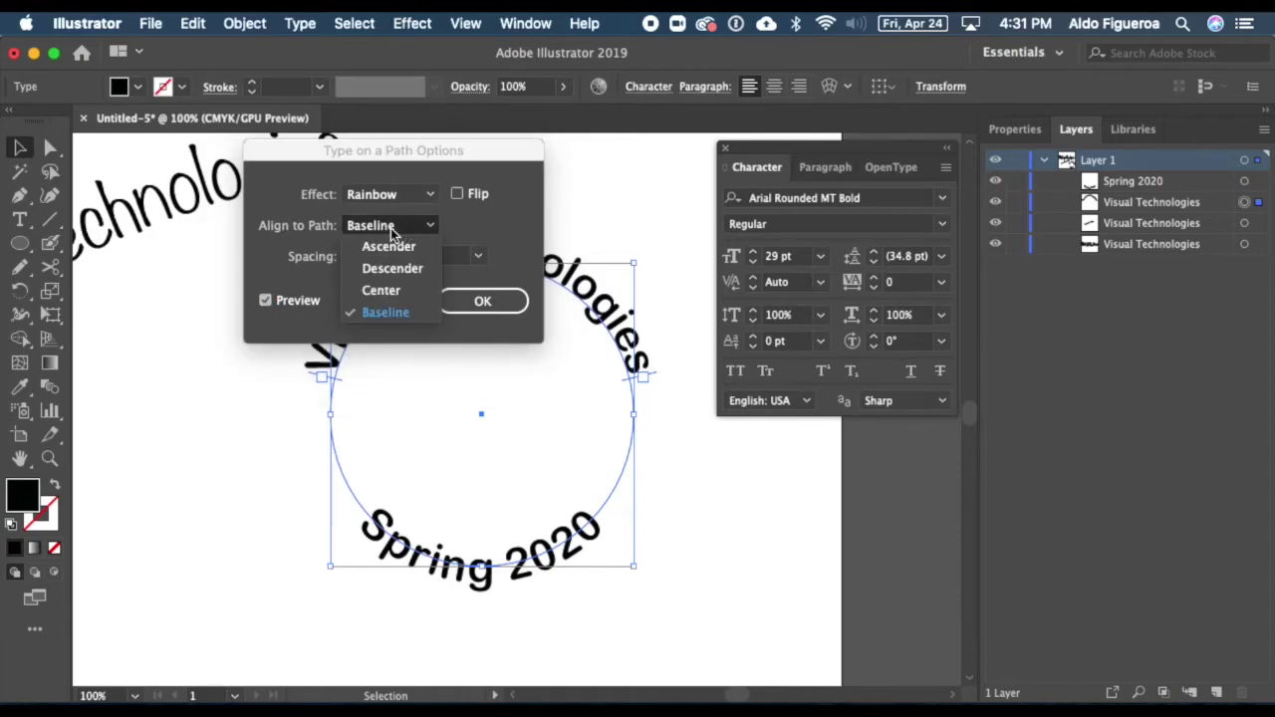
{"action": "left_click", "coordinate": [384, 291]}
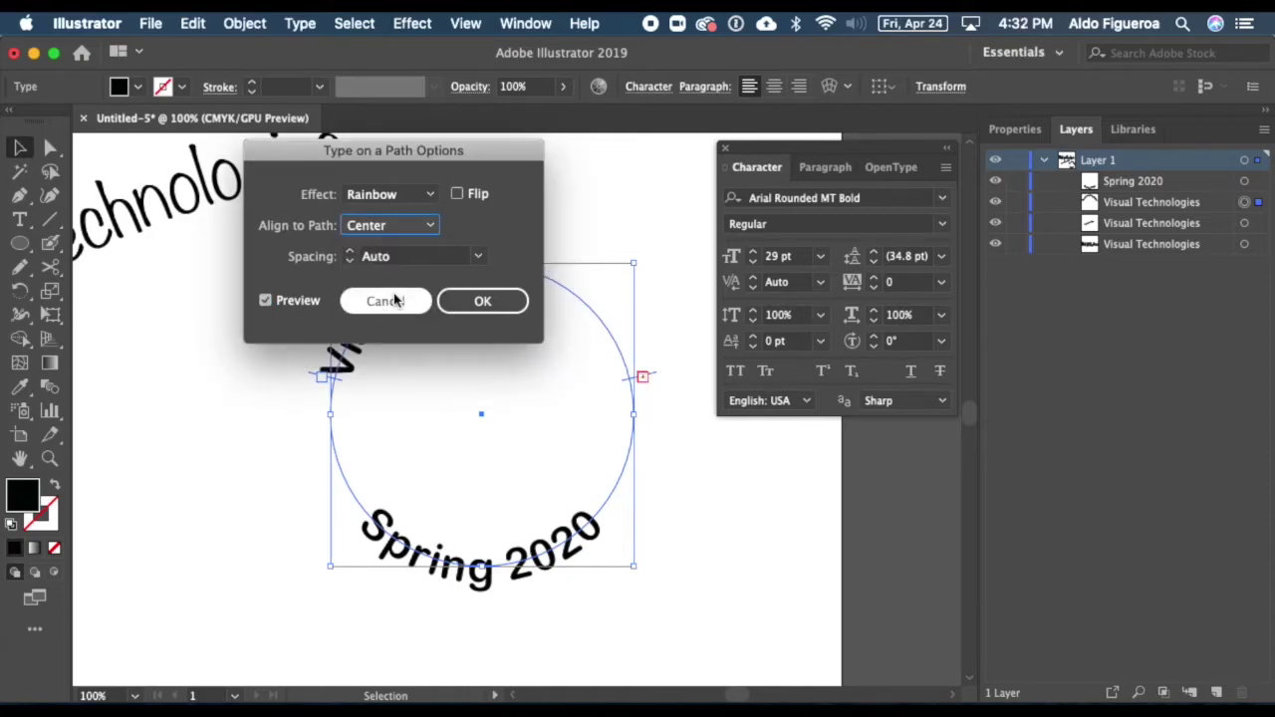
{"action": "left_click", "coordinate": [482, 301]}
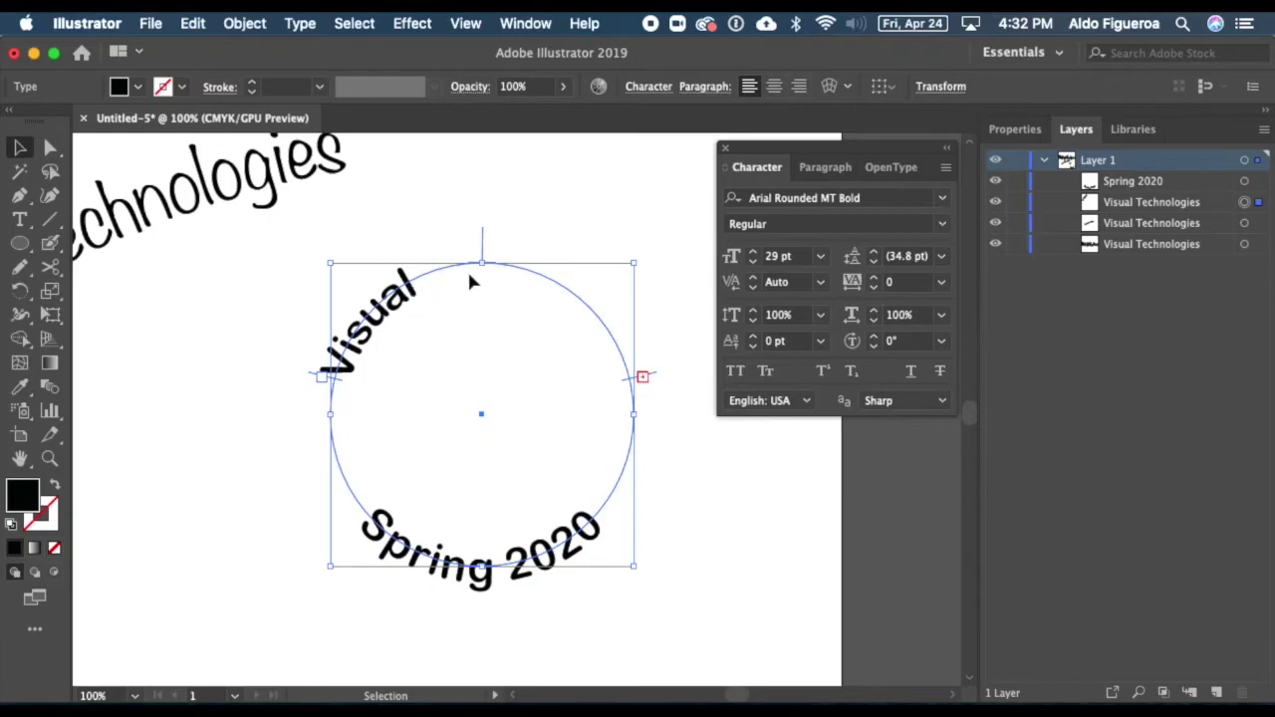
- Extend the end bracket of the circular "Visual Technologies" text to fit both words and centre the text at the top of the circle
{"action": "left_click_drag", "start_coordinate": [626, 380], "coordinate": [629, 398]}
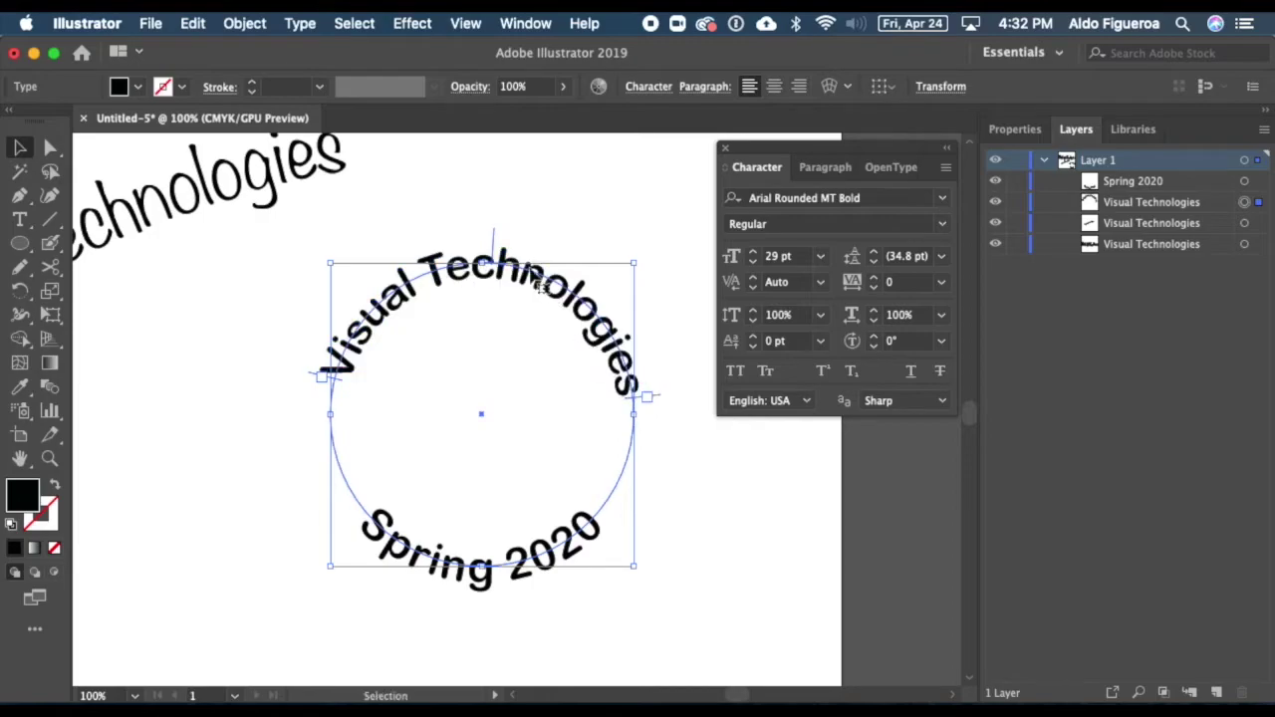
{"action": "mouse_move", "coordinate": [492, 239]}
{"action": "left_mouse_down"}
{"action": "mouse_move", "coordinate": [475, 233]}
{"action": "mouse_move", "coordinate": [482, 243]}
{"action": "left_mouse_up"}
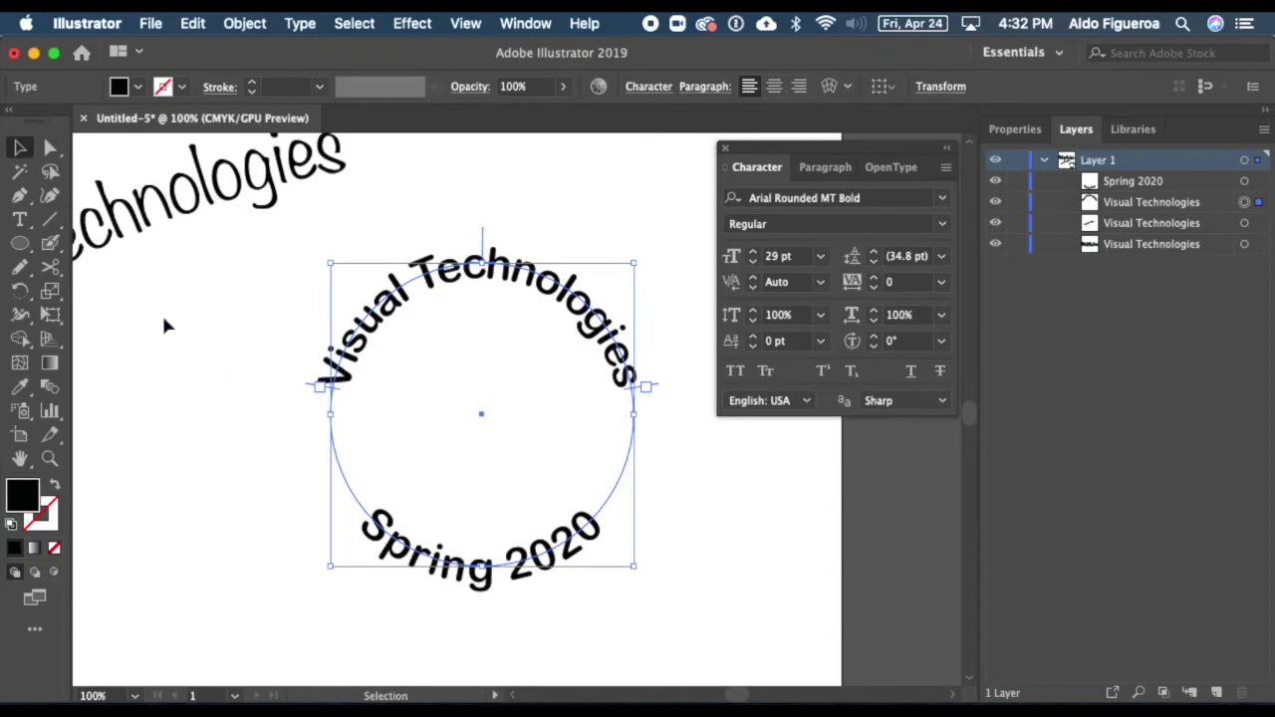
{"action": "left_click", "coordinate": [215, 335]}
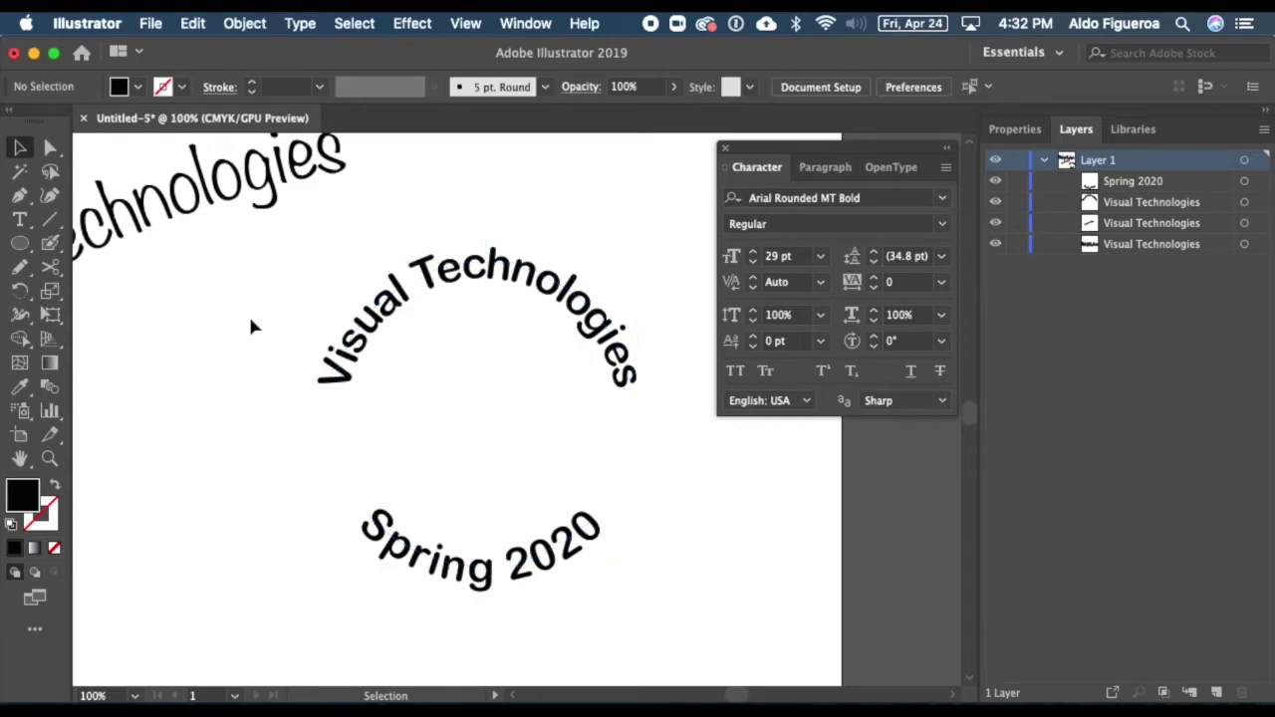
- Draw a circle from the text circle's centre, large enough to enclose both texts, with a red fill and the default black stroke
{"action": "left_click", "coordinate": [21, 247]}
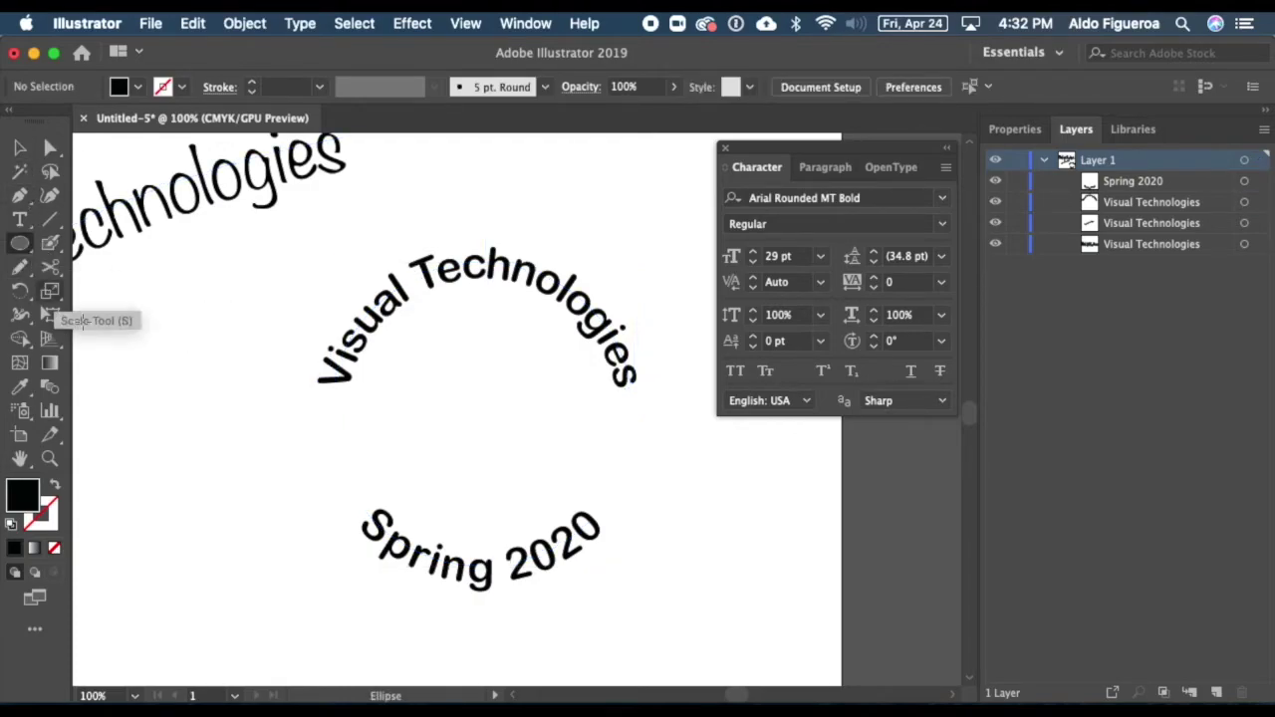
{"action": "left_click", "coordinate": [481, 413]}
{"action": "mouse_move", "coordinate": [481, 413]}
{"action": "left_mouse_down"}
{"action": "mouse_move", "coordinate": [601, 541]}
{"action": "mouse_move", "coordinate": [638, 552]}
{"action": "mouse_move", "coordinate": [666, 587]}
{"action": "left_mouse_up"}
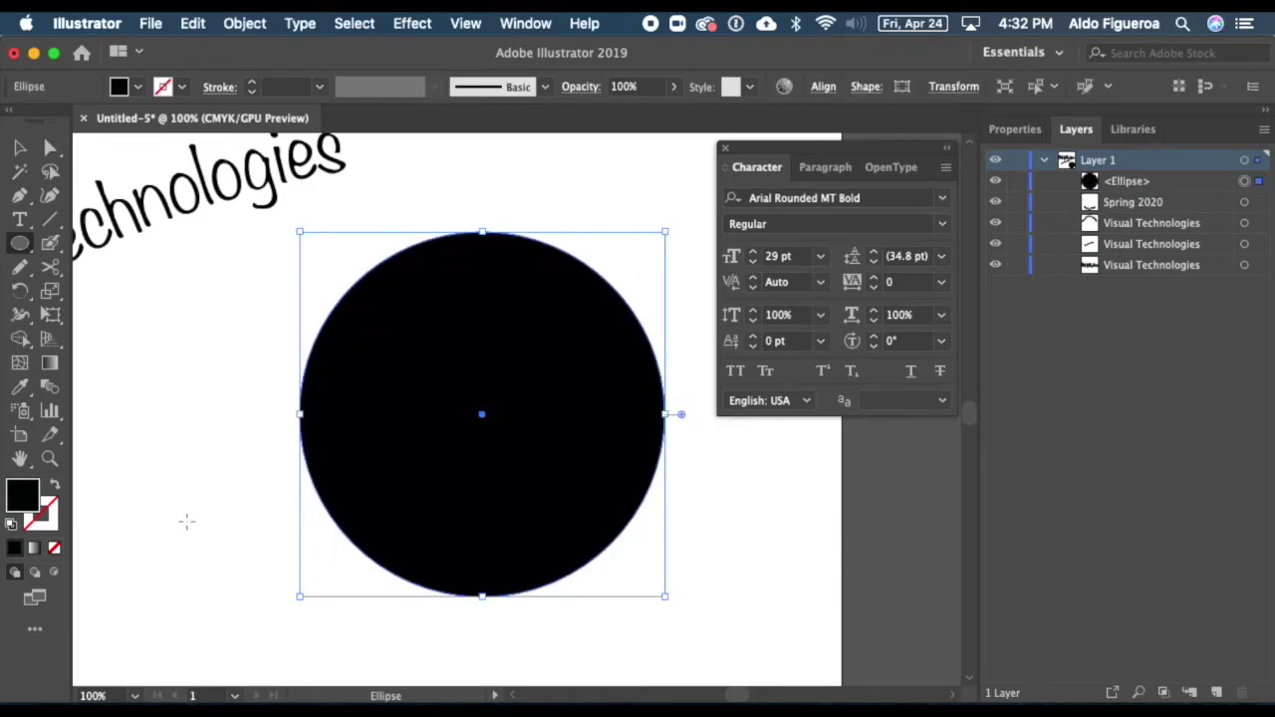
{"action": "key", "text": "d"}
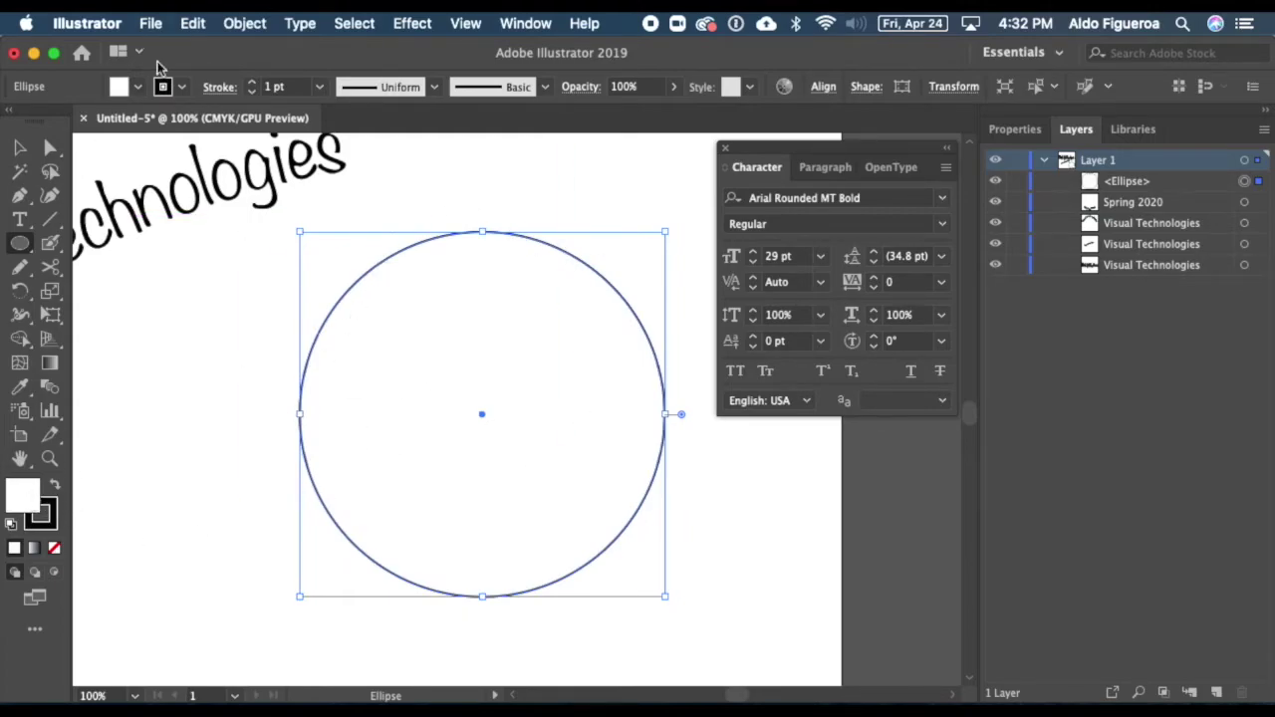
{"action": "left_click", "coordinate": [139, 88]}
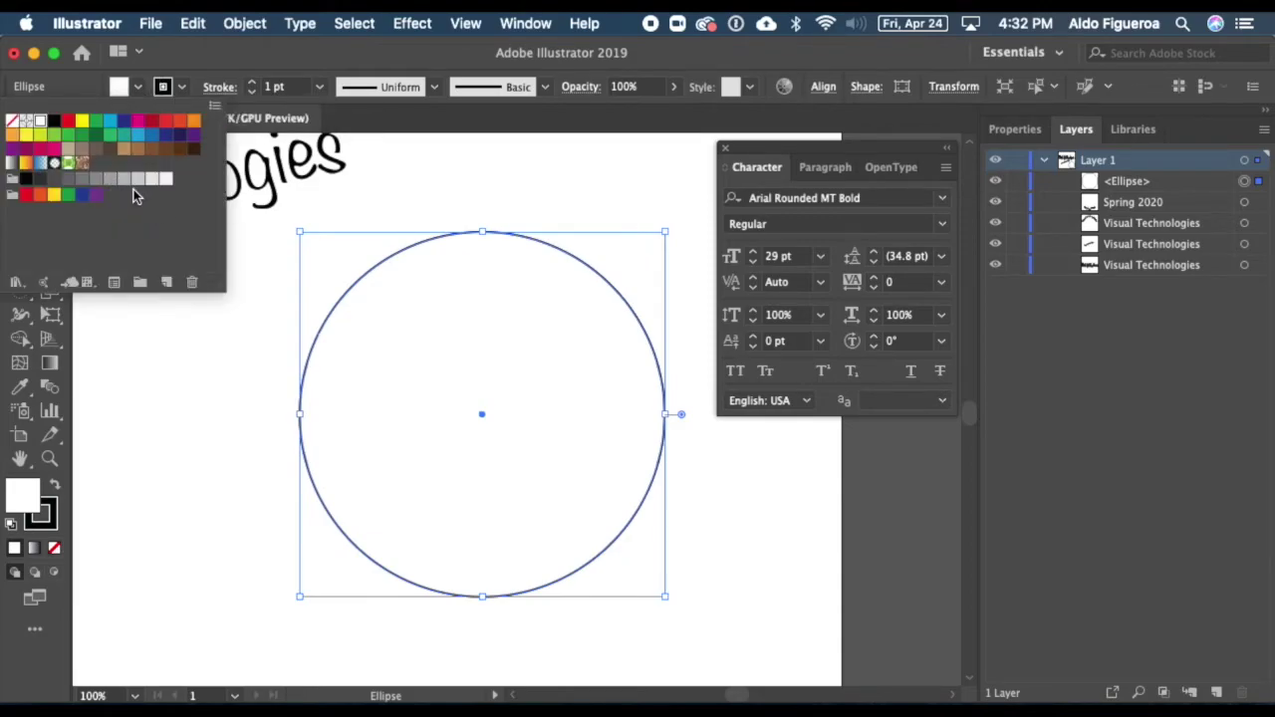
{"action": "left_click", "coordinate": [69, 123]}
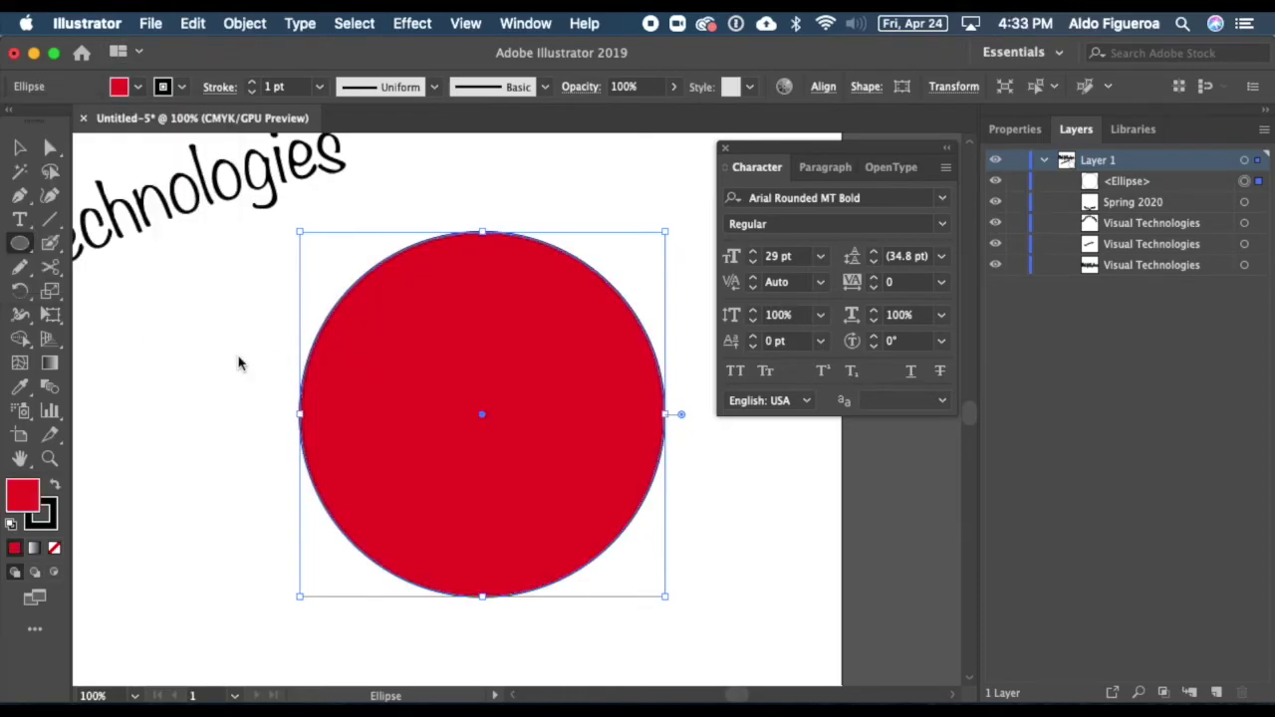
- Send the red circle backward twice so that it sits behind "Spring 2020" and the circular "Visual Technologies" text
{"action": "left_click", "coordinate": [19, 148]}
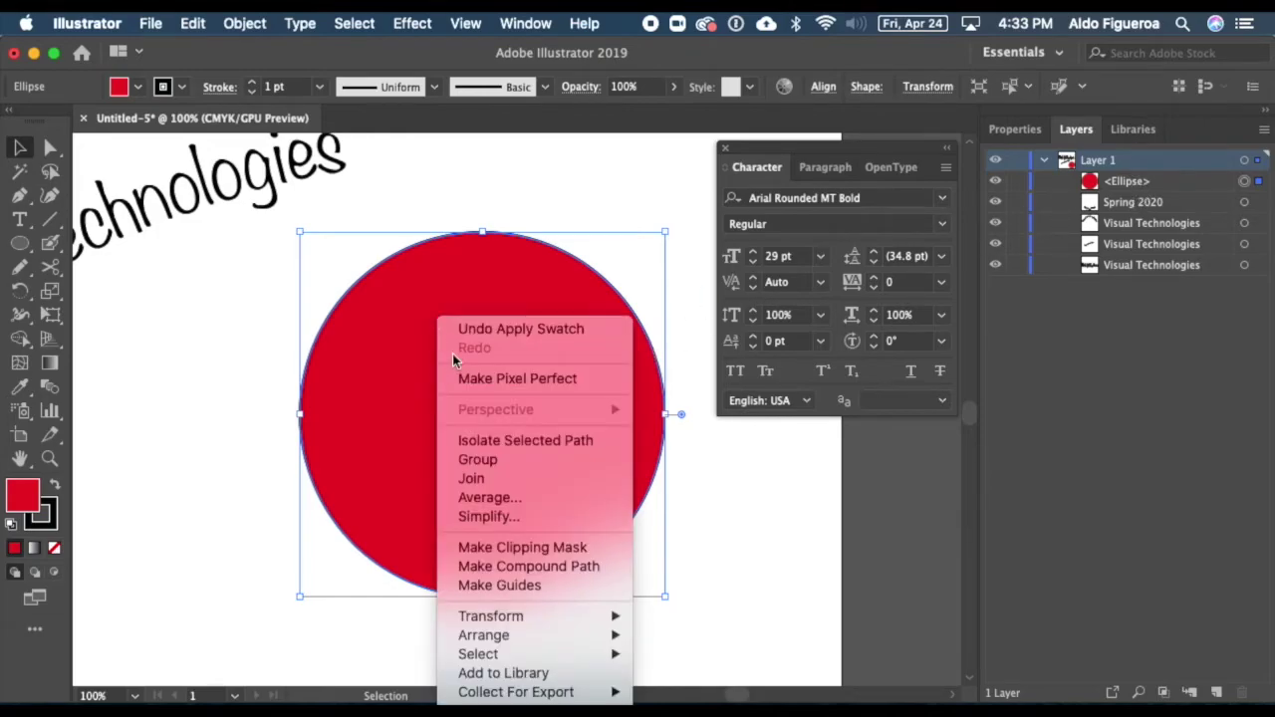
{"action": "mouse_move", "coordinate": [509, 635]}
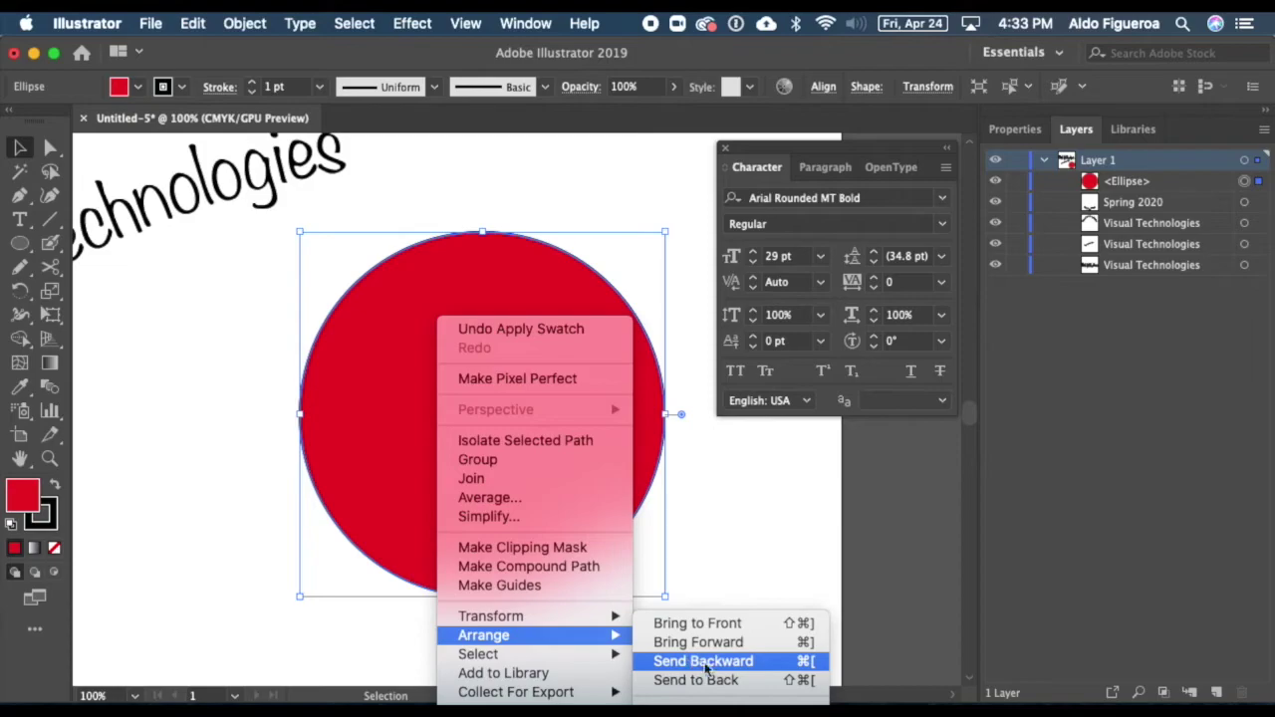
{"action": "left_click", "coordinate": [770, 663]}
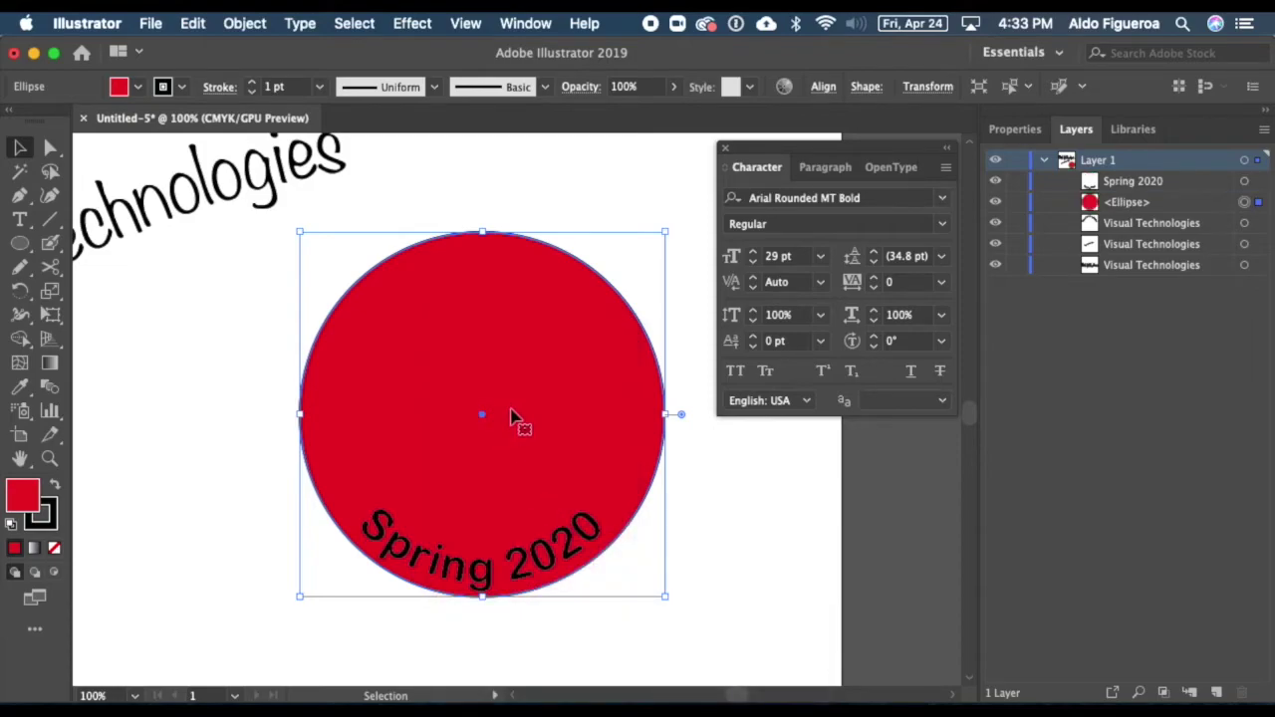
{"action": "right_click", "coordinate": [511, 415]}
{"action": "mouse_move", "coordinate": [575, 639]}
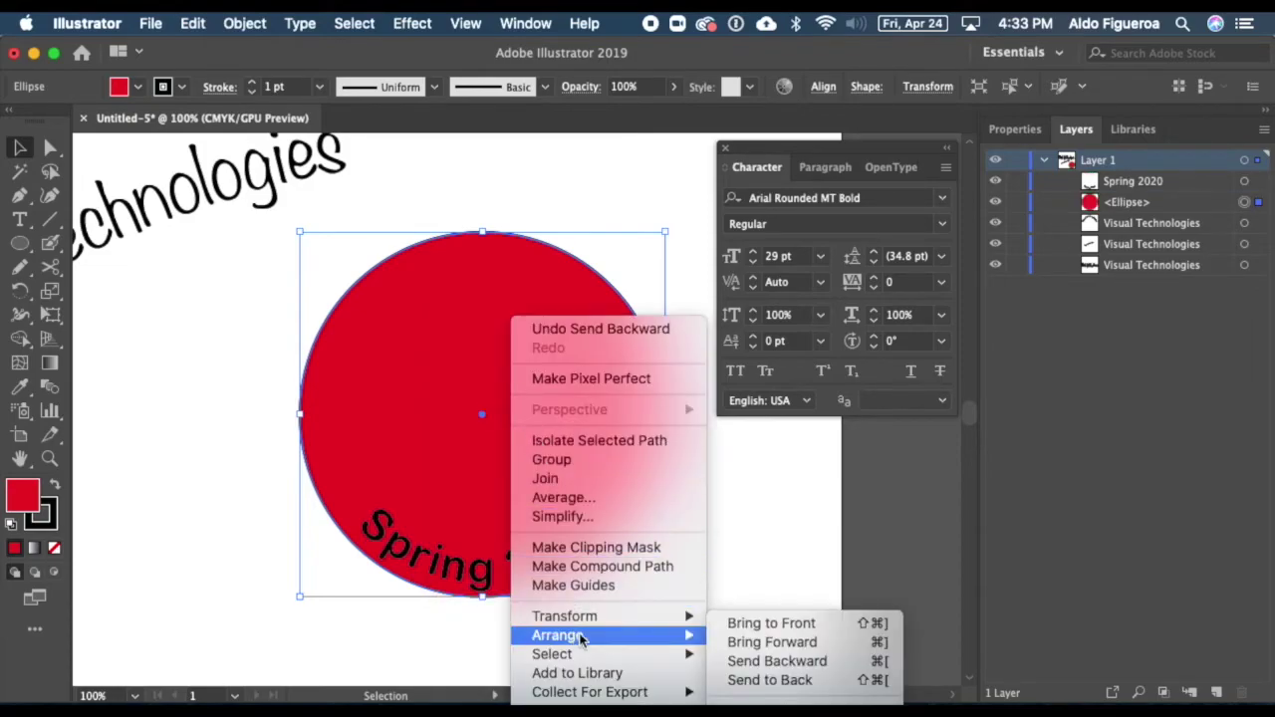
{"action": "left_click", "coordinate": [780, 663]}
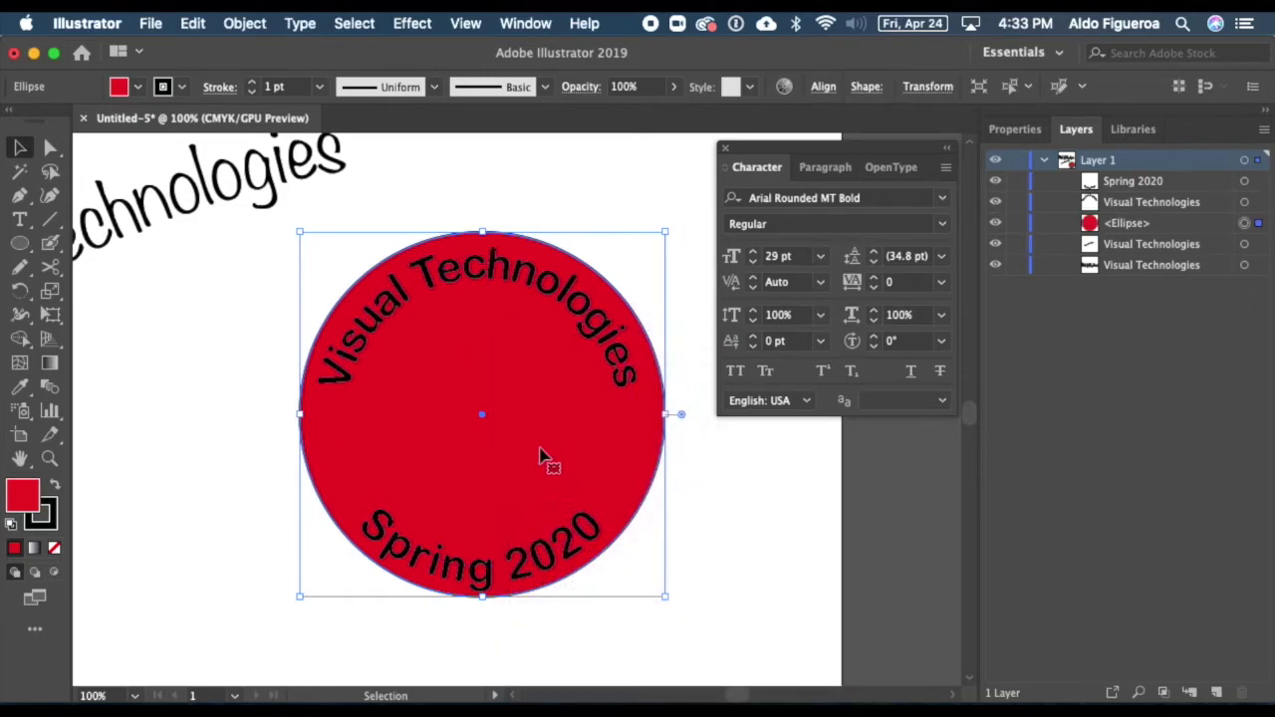
{"action": "right_click", "coordinate": [516, 422]}
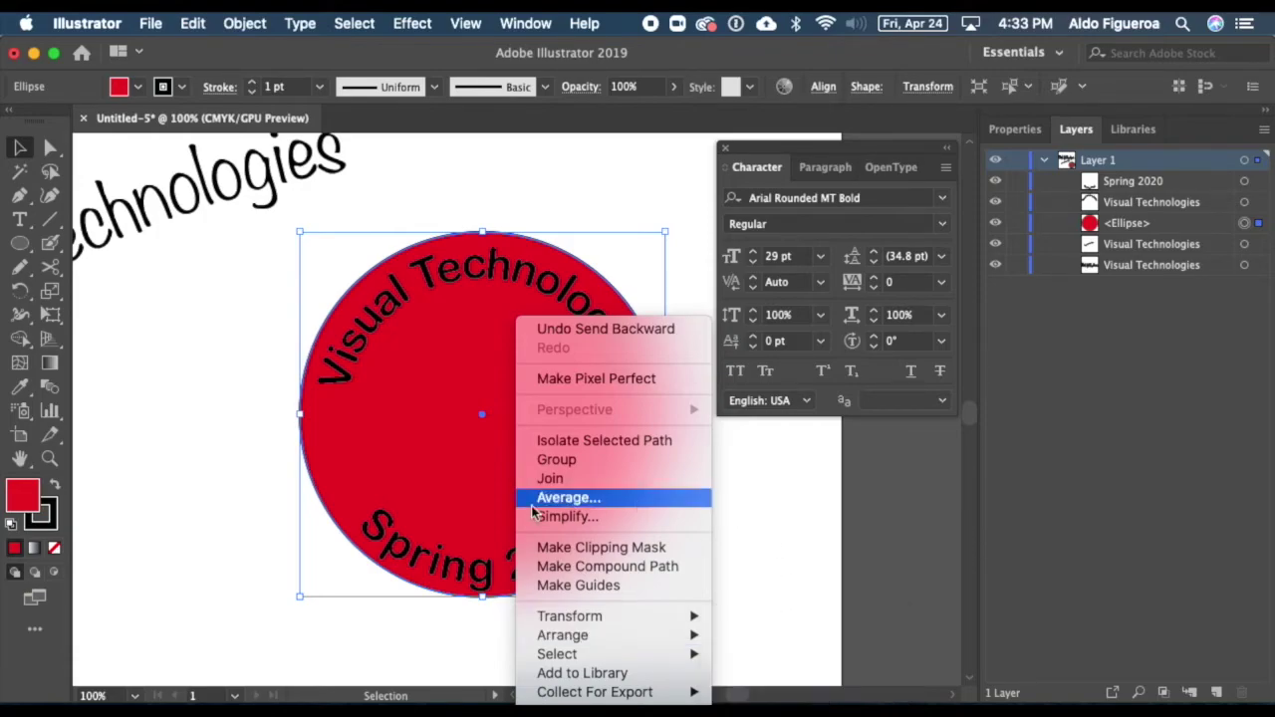
{"action": "left_click", "coordinate": [209, 463]}
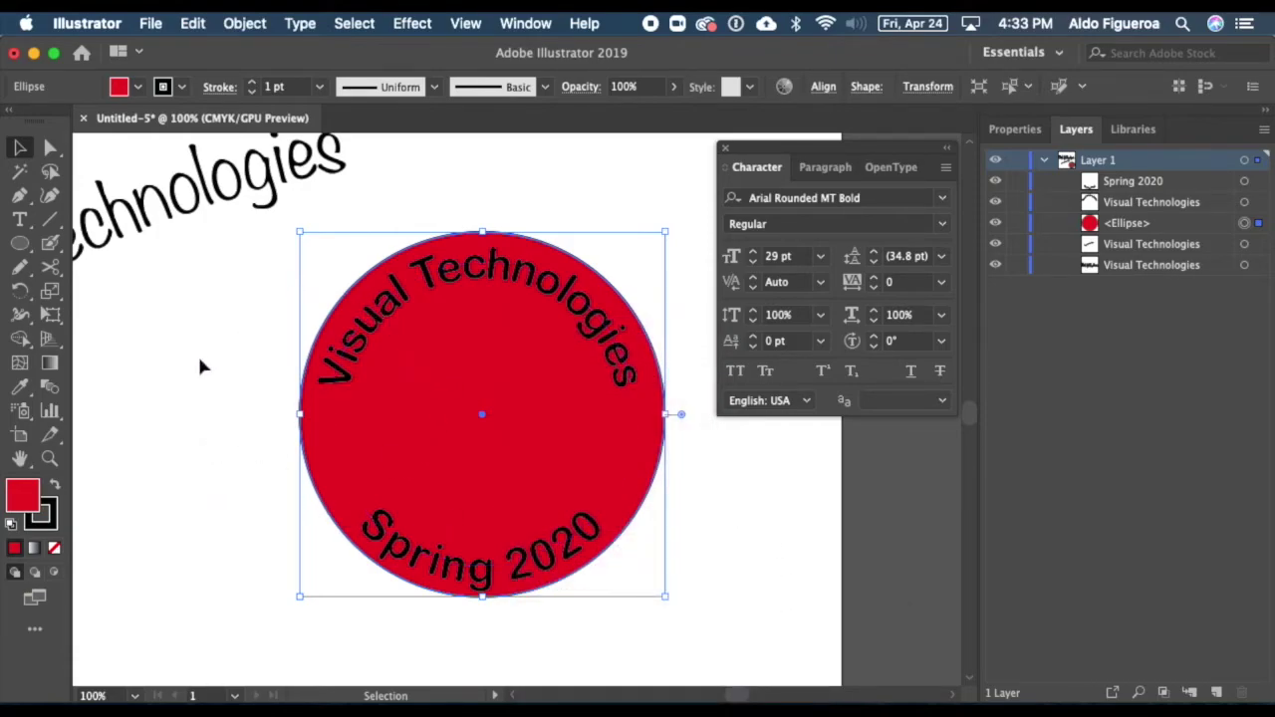
{"action": "left_click", "coordinate": [176, 319]}
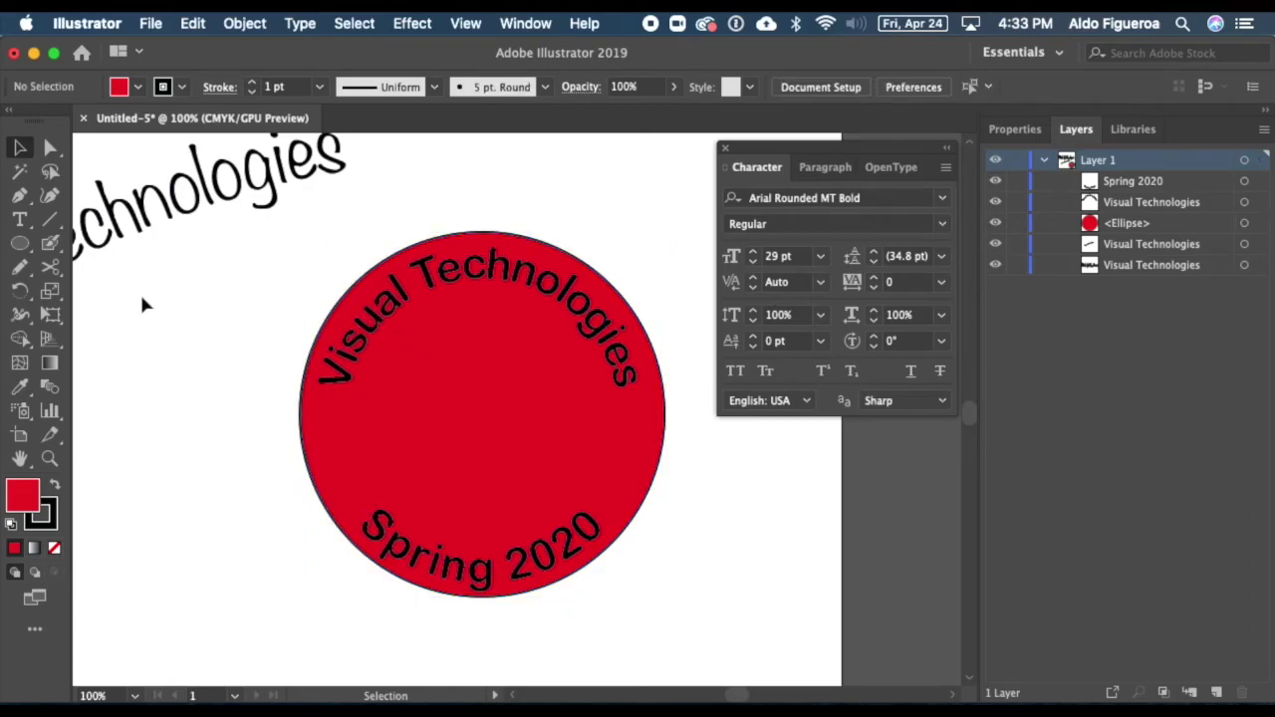
- Draw a smaller concentric circle about 2.3 in wide from the centre of the red circle
{"action": "left_click", "coordinate": [20, 243]}
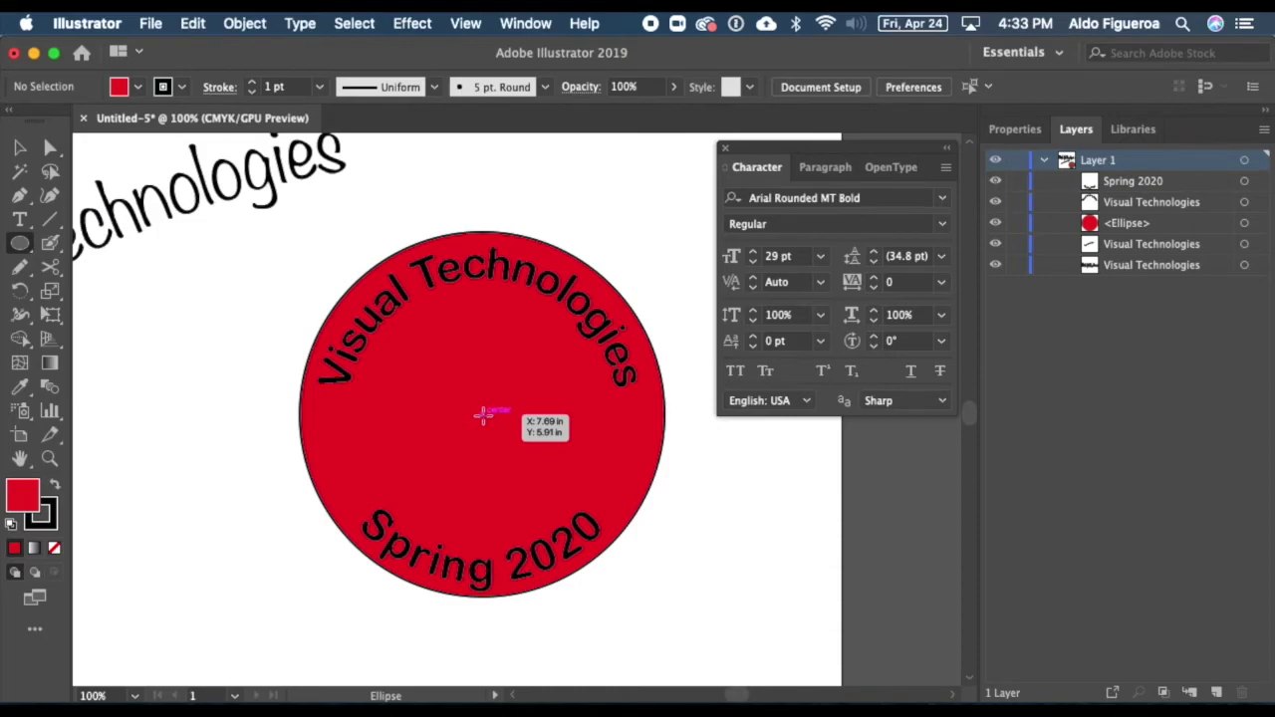
{"action": "left_click_drag", "start_coordinate": [481, 414], "coordinate": [605, 539]}
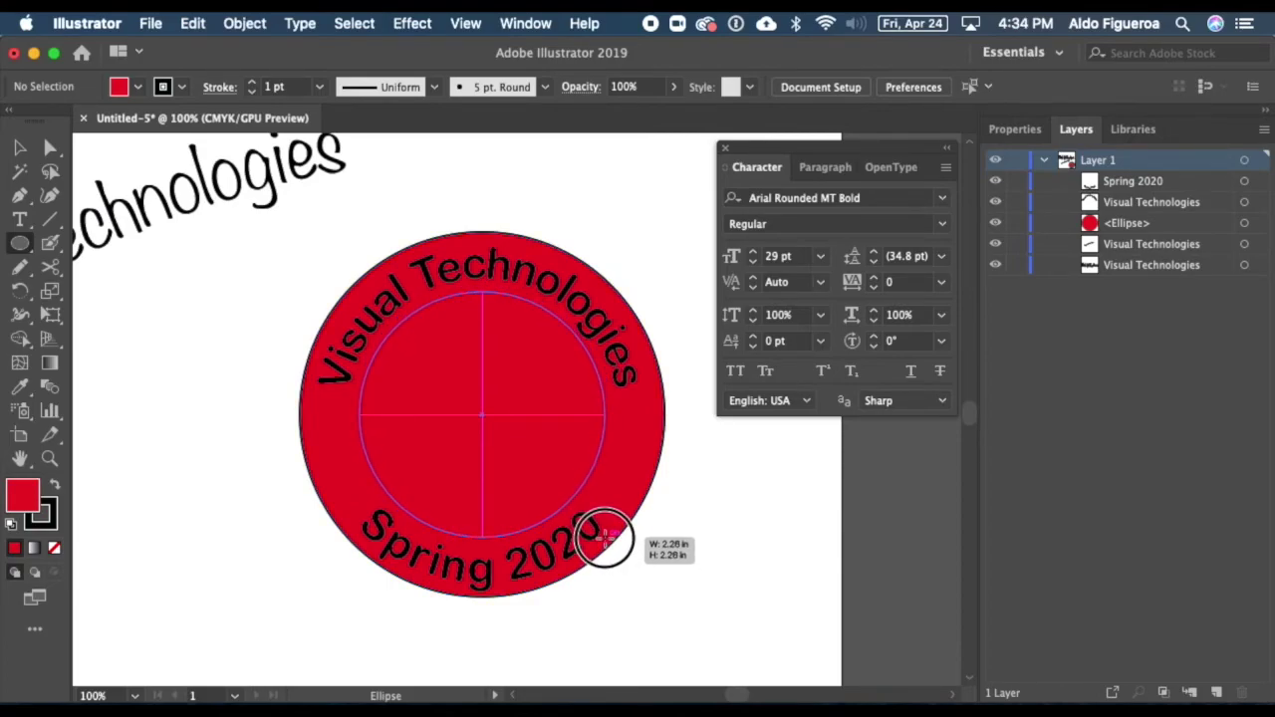
{"action": "left_click_drag", "start_coordinate": [605, 538], "coordinate": [604, 538]}
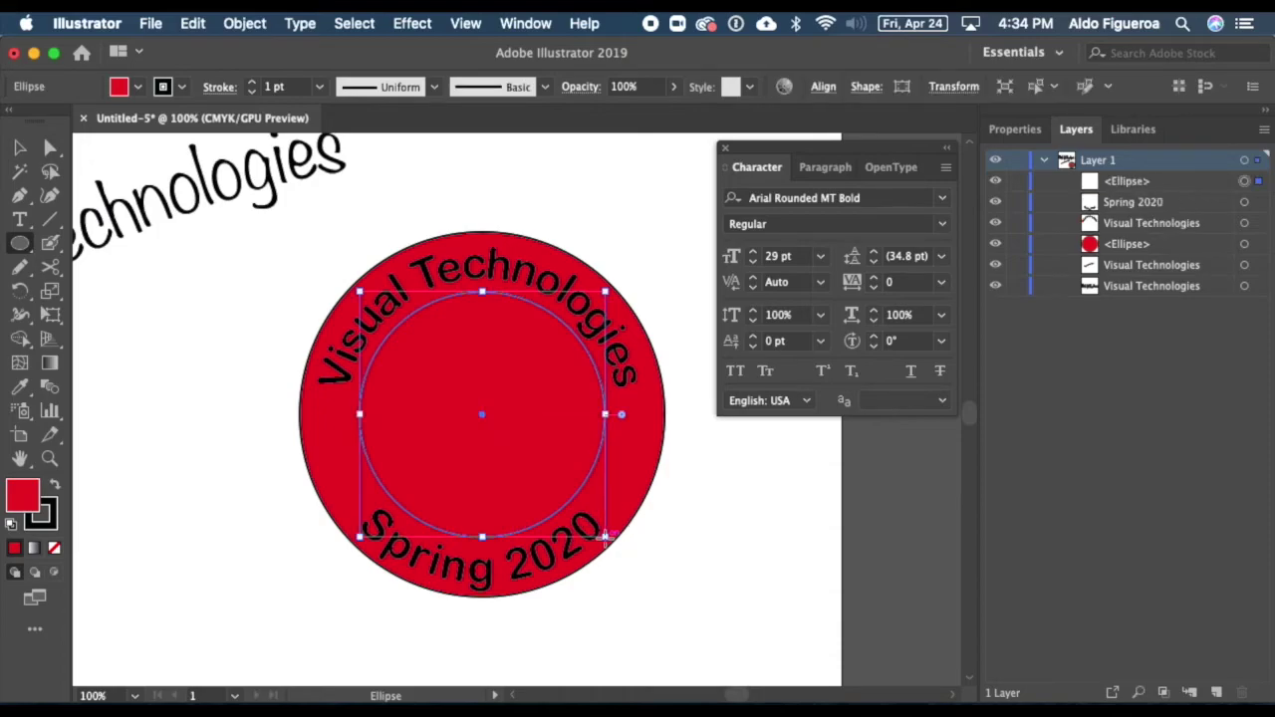
- Give the inner circle a light grey fill and set its stroke to 4 pt
{"action": "left_click", "coordinate": [137, 88]}
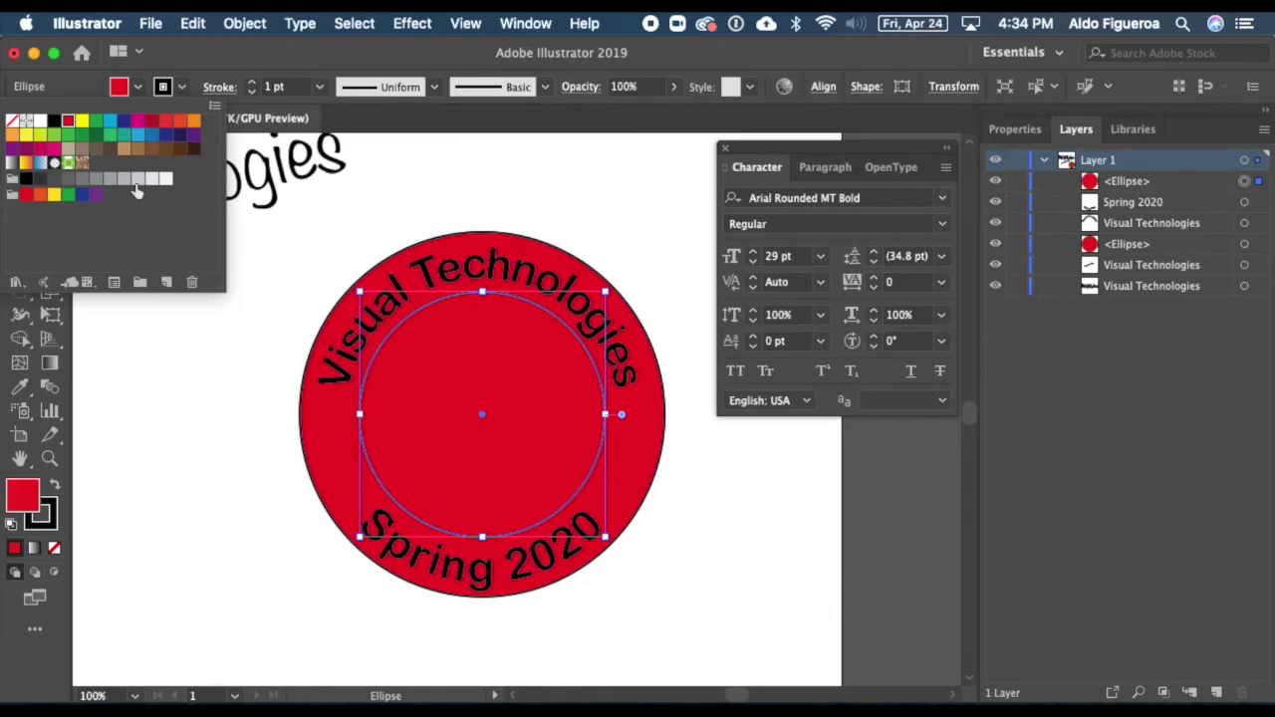
{"action": "left_click", "coordinate": [95, 179]}
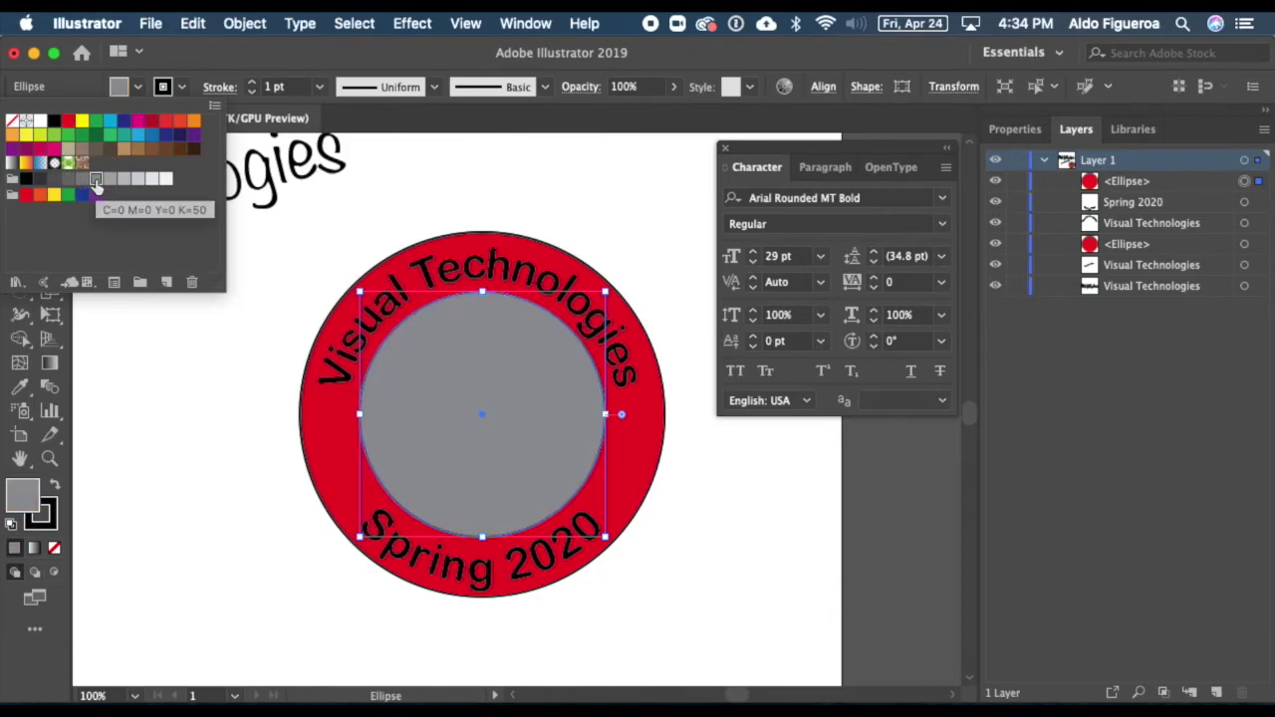
{"action": "left_click", "coordinate": [109, 180]}
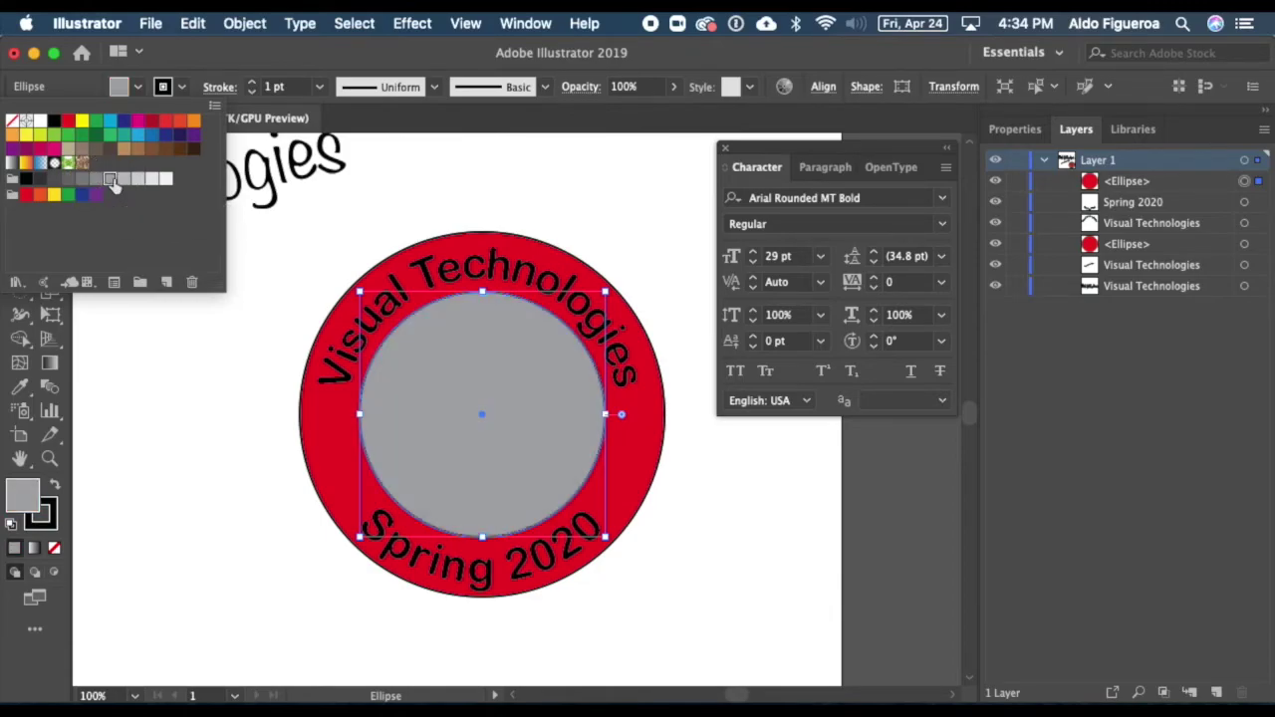
{"action": "left_click", "coordinate": [124, 182]}
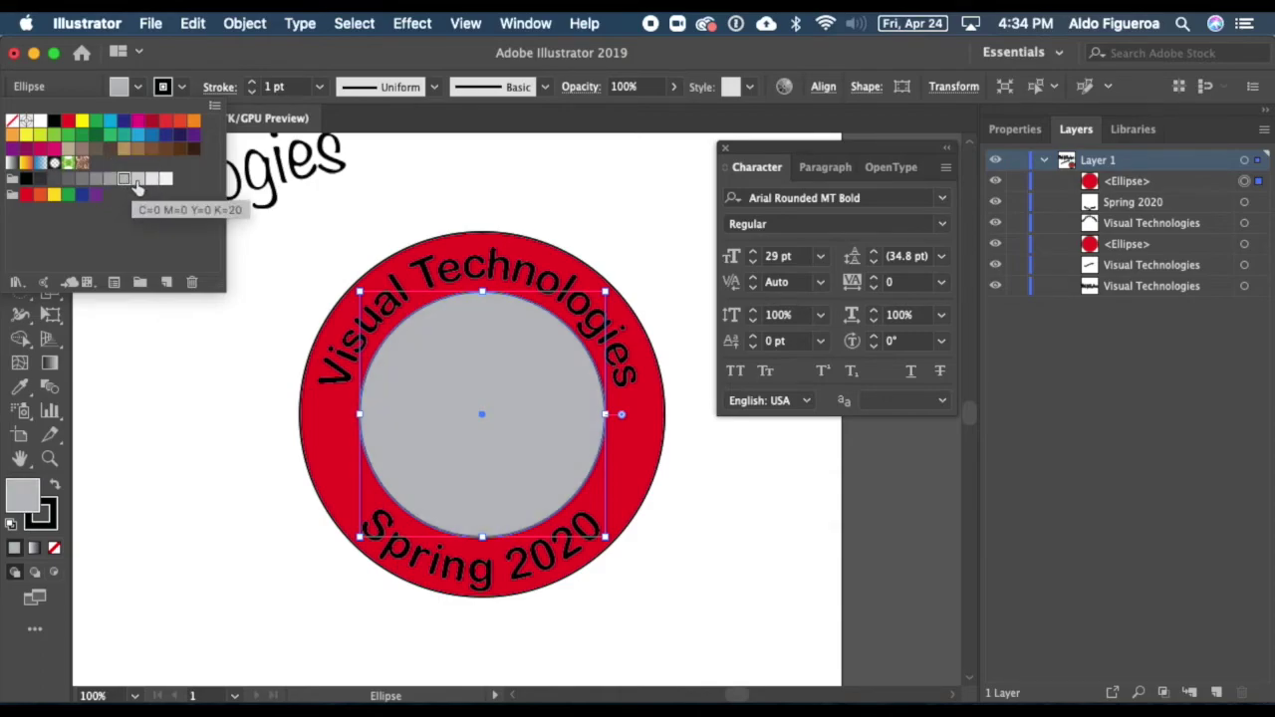
{"action": "left_click", "coordinate": [254, 84]}
{"action": "left_click", "coordinate": [255, 84]}
{"action": "left_click", "coordinate": [255, 84]}
{"action": "left_click", "coordinate": [255, 84]}
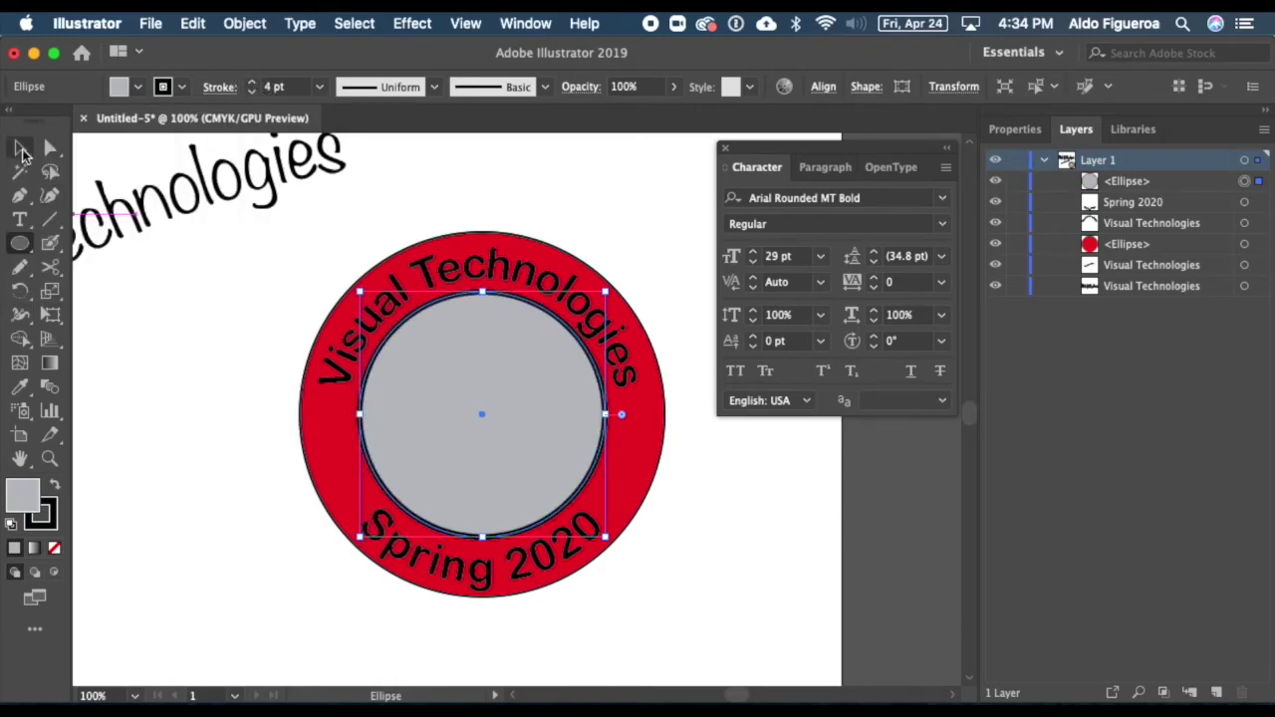
- Set the stroke of the outer red circle to 4 pt and deselect it
{"action": "key", "text": "v"}
{"action": "left_click", "coordinate": [310, 448]}
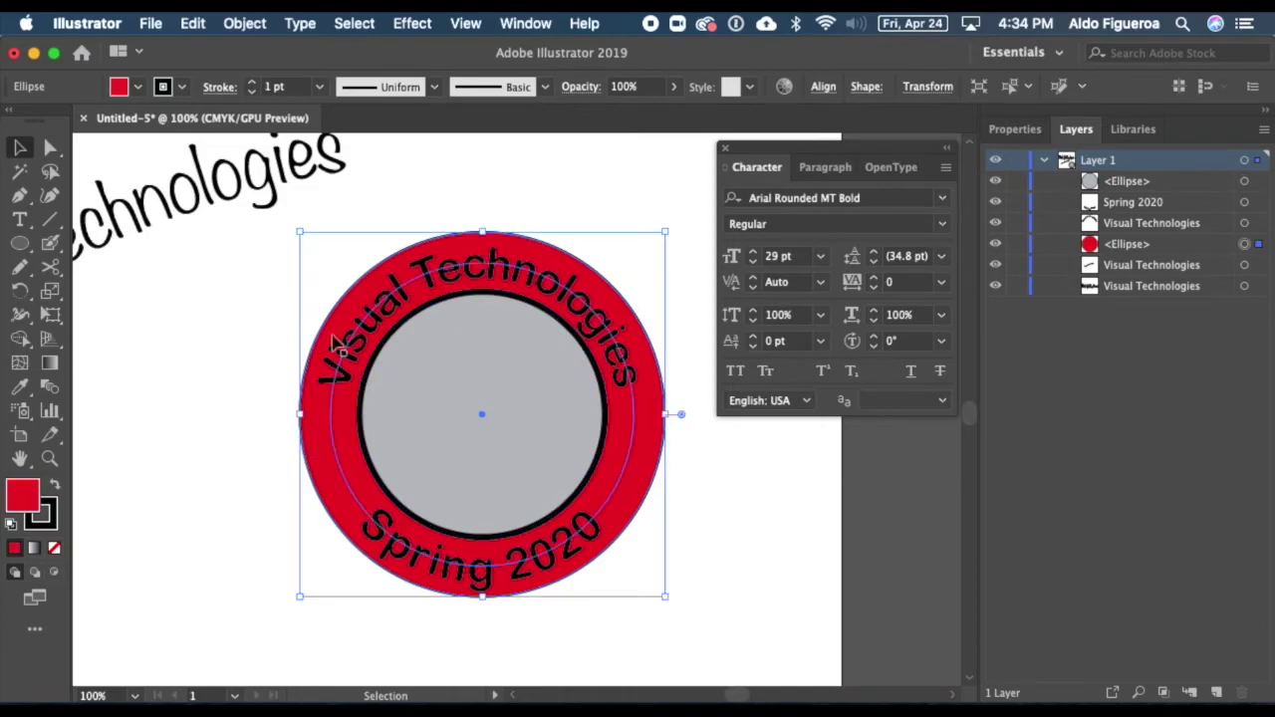
{"action": "left_click", "coordinate": [256, 84]}
{"action": "left_click", "coordinate": [255, 84]}
{"action": "left_click", "coordinate": [255, 84]}
{"action": "left_click", "coordinate": [242, 343]}
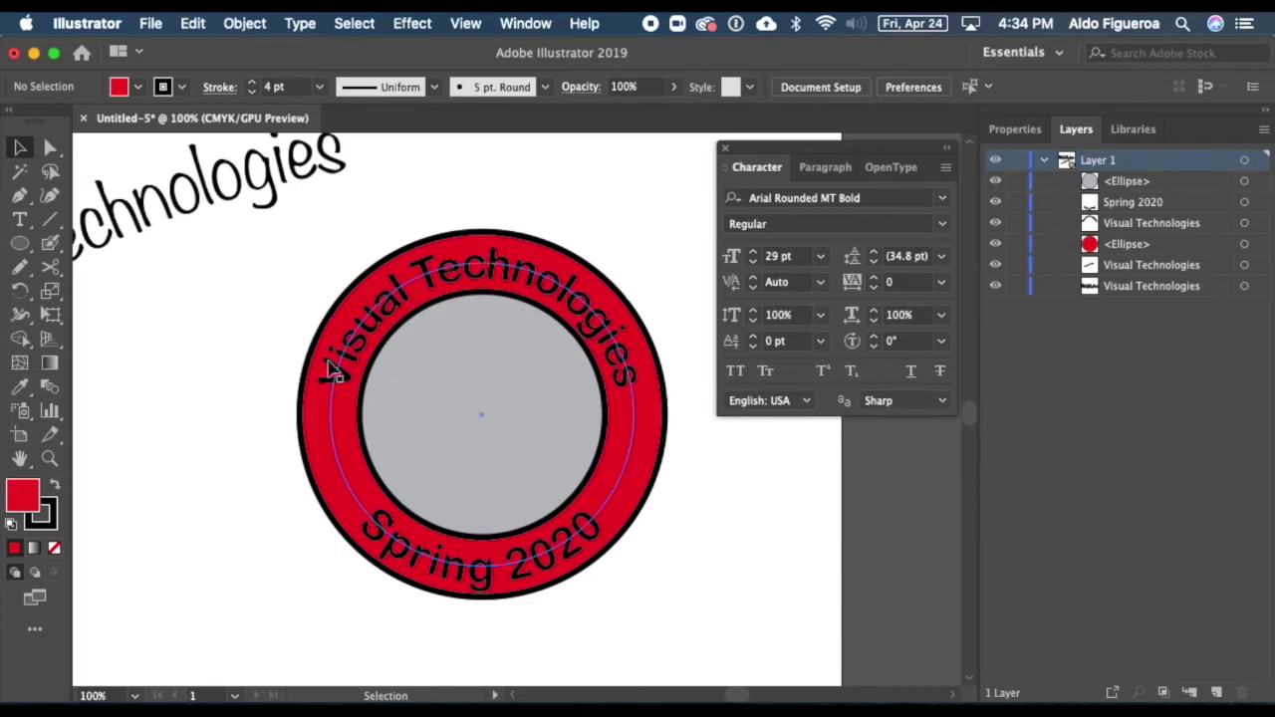
- Give the circular "Visual Technologies" text on the badge a white stroke
{"action": "left_click", "coordinate": [328, 386]}
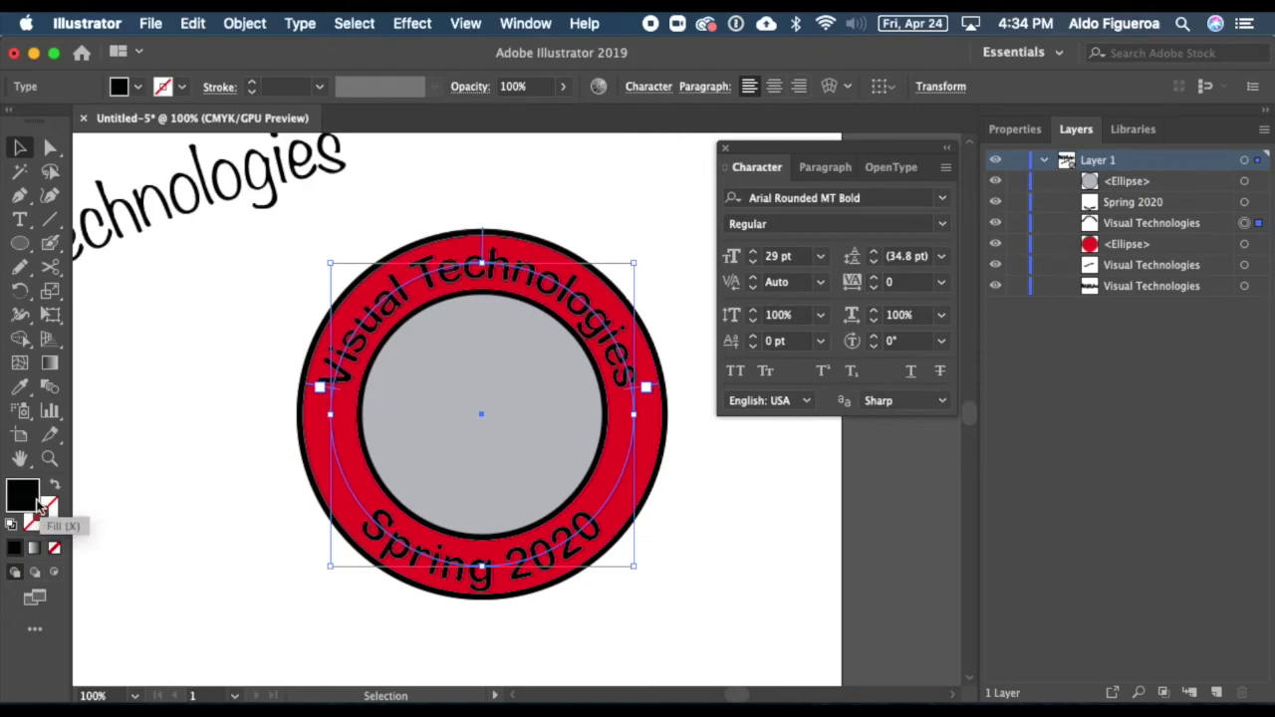
{"action": "left_click", "coordinate": [183, 88]}
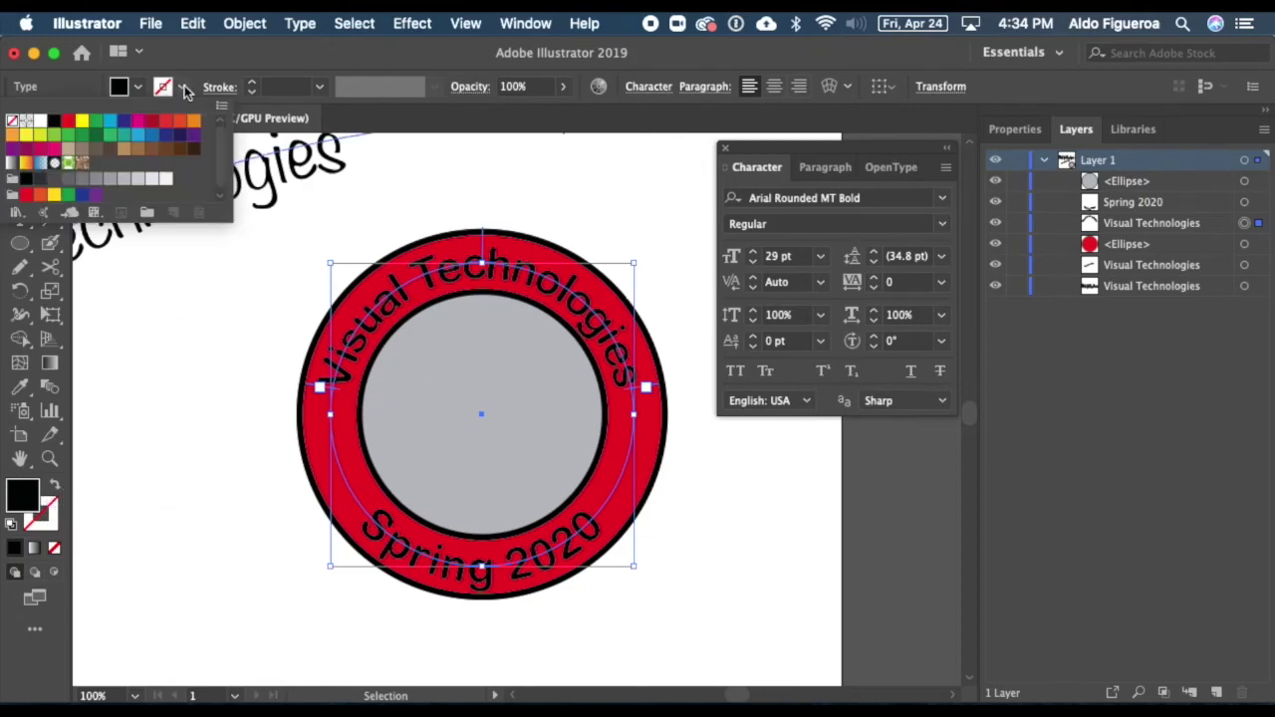
{"action": "left_click", "coordinate": [40, 130]}
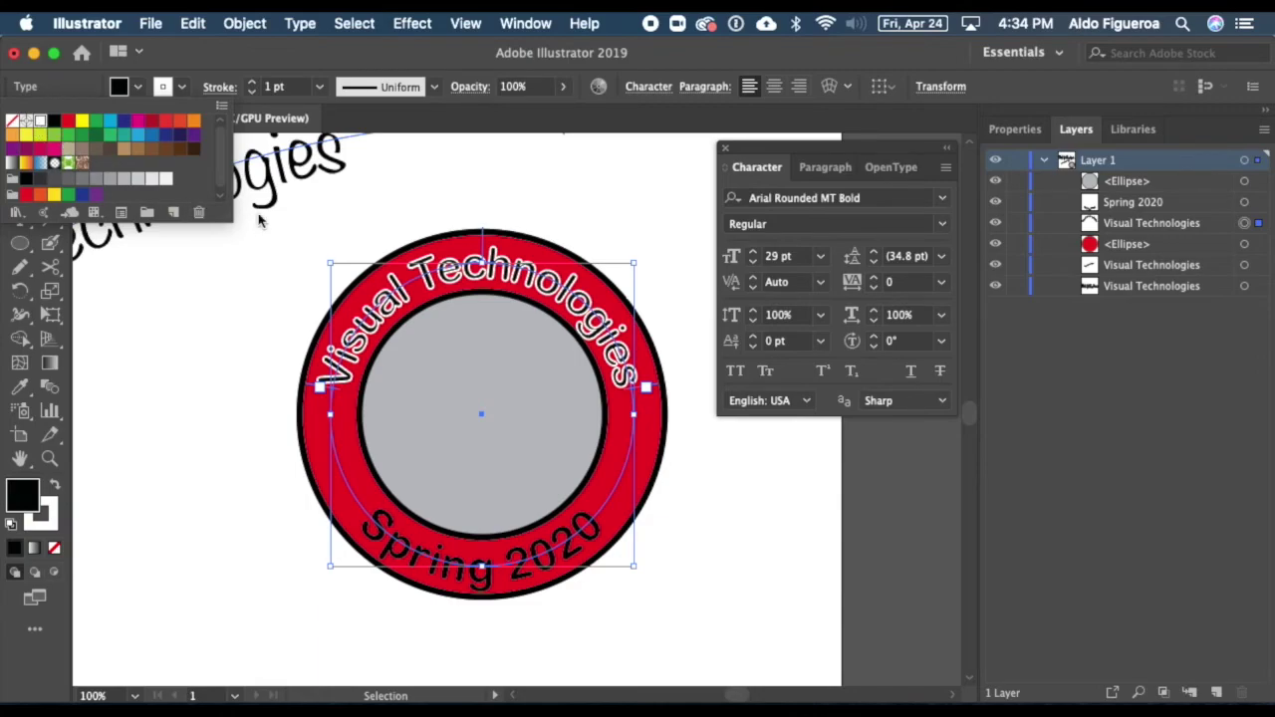
- Try a 0.25 pt stroke on the circular "Visual Technologies" text and set it back to 1 pt
{"action": "left_click", "coordinate": [252, 93]}
{"action": "left_click", "coordinate": [253, 93]}
{"action": "left_click", "coordinate": [252, 93]}
{"action": "left_click", "coordinate": [252, 92]}
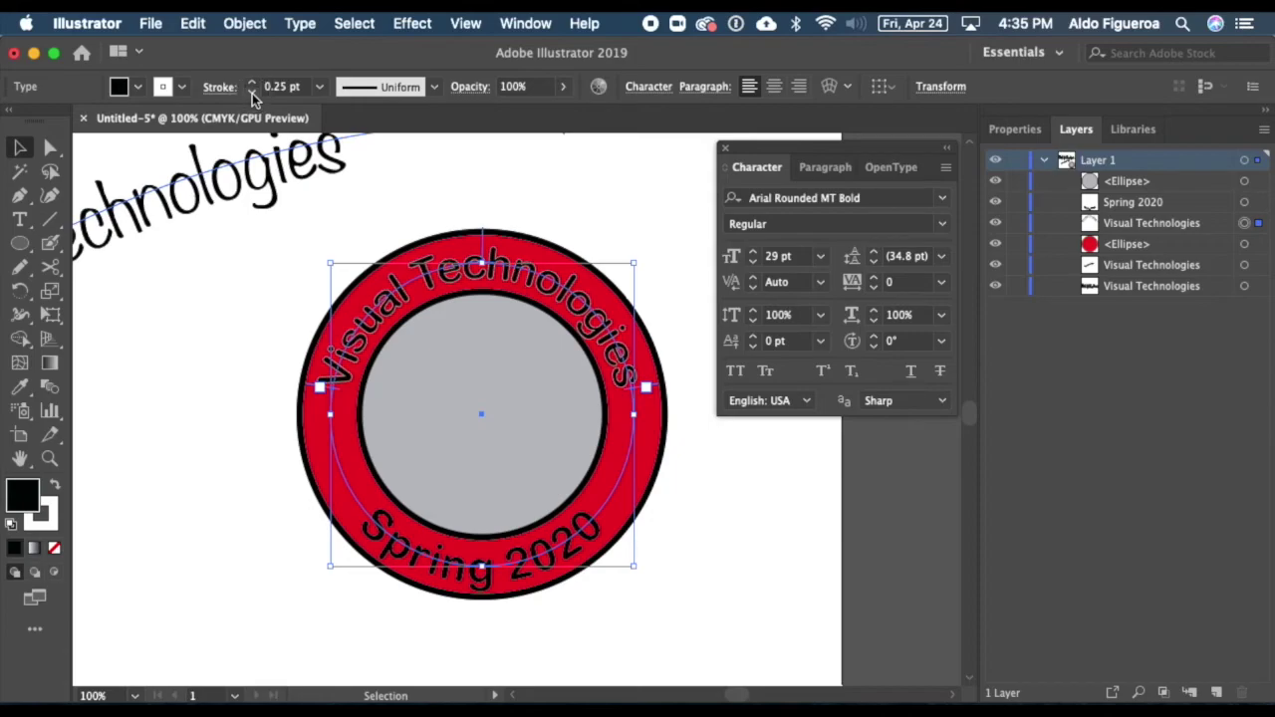
{"action": "left_click", "coordinate": [252, 83]}
{"action": "left_click", "coordinate": [252, 83]}
{"action": "left_click", "coordinate": [253, 83]}
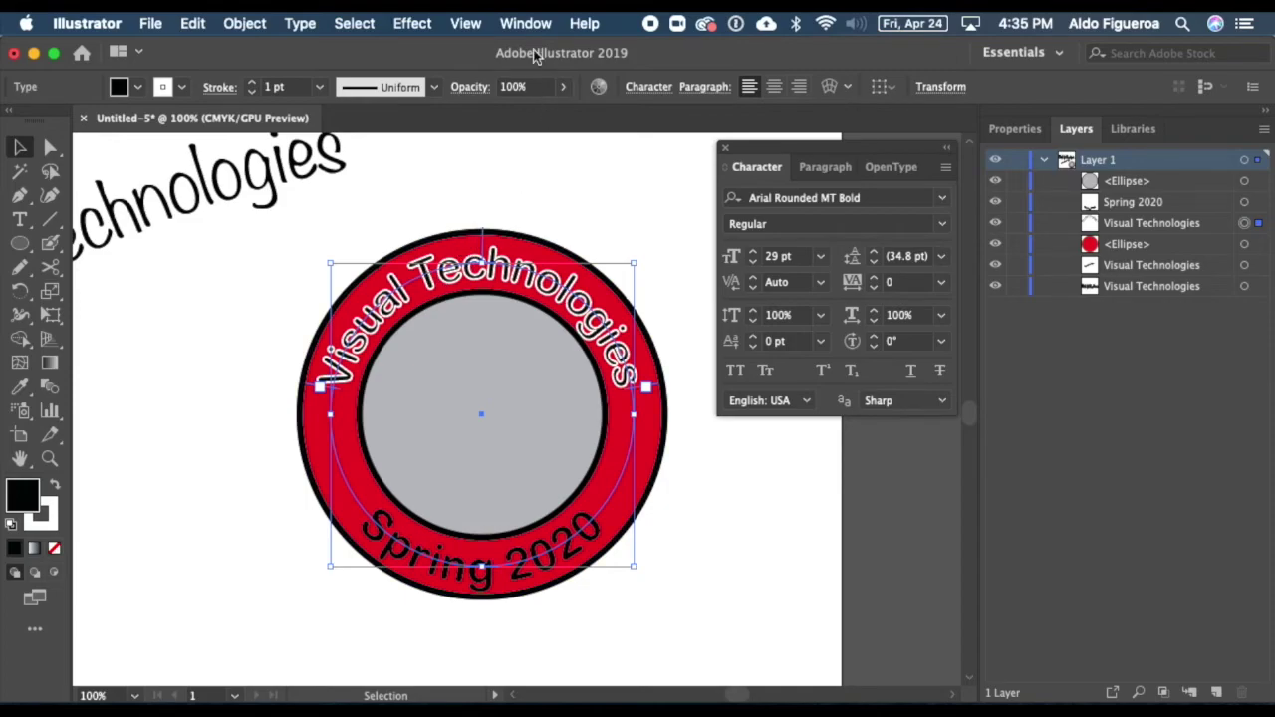
- Open the Stroke settings with all options shown and place them beside the badge, clear of the Character settings
{"action": "left_click", "coordinate": [528, 23]}
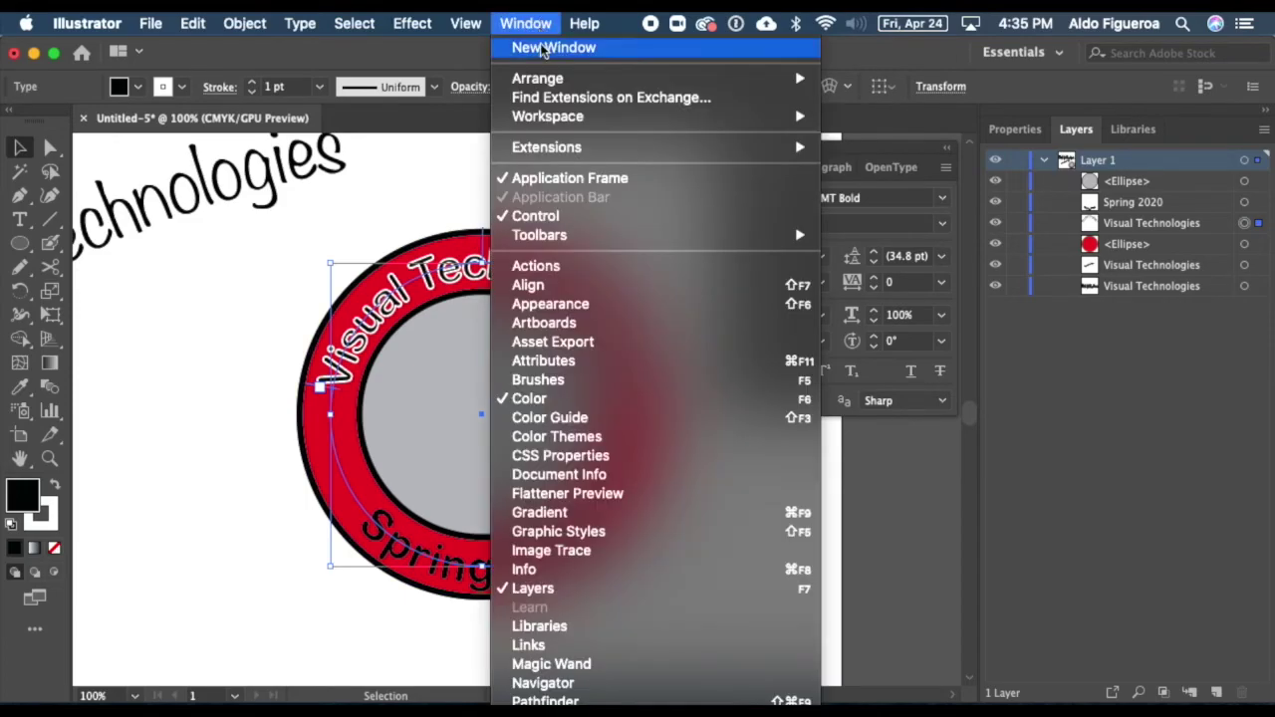
{"action": "scroll", "coordinate": [664, 689], "scroll_direction": "down", "scroll_amount": 5}
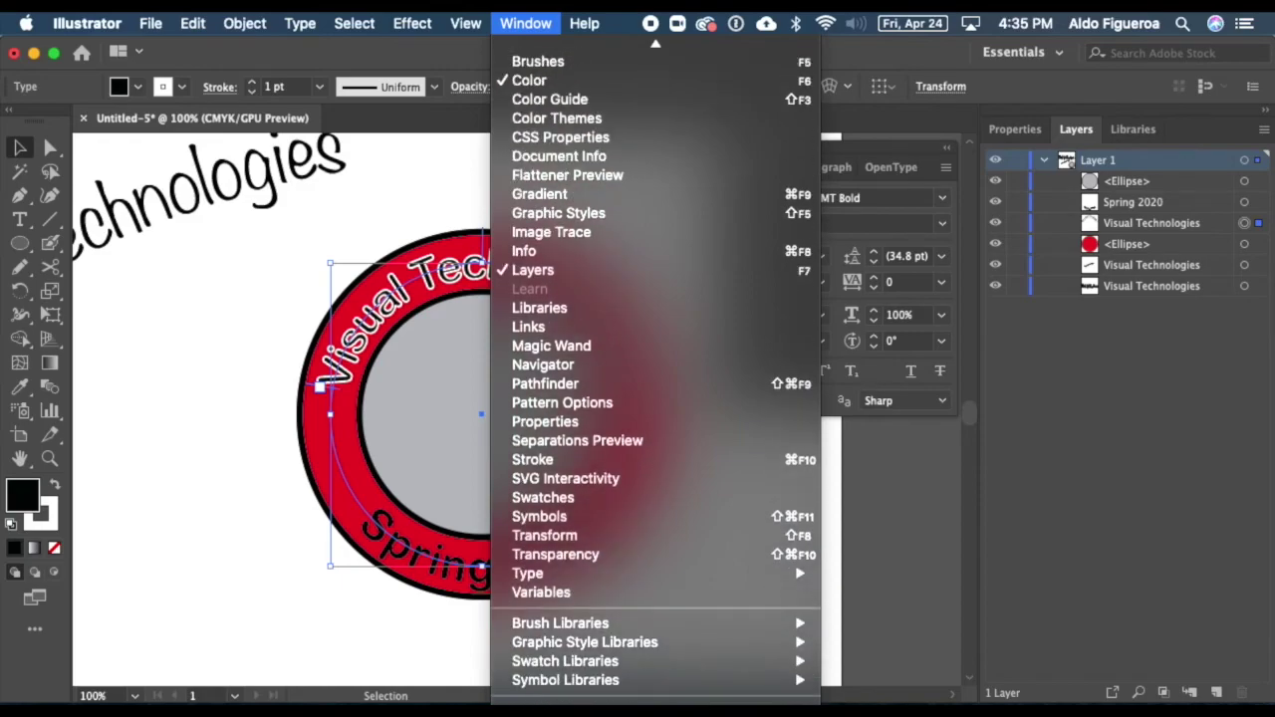
{"action": "left_click", "coordinate": [665, 461]}
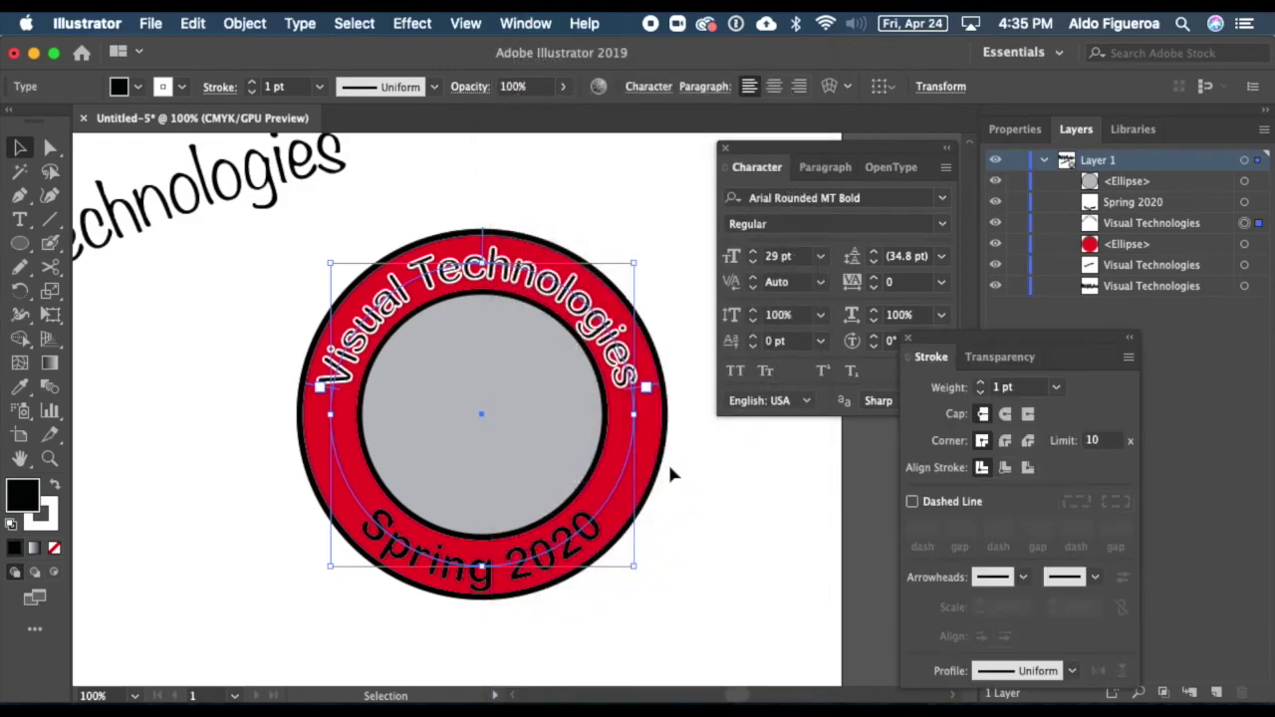
{"action": "left_click_drag", "start_coordinate": [1003, 338], "coordinate": [820, 260]}
{"action": "left_click", "coordinate": [946, 278]}
{"action": "left_click", "coordinate": [1017, 280]}
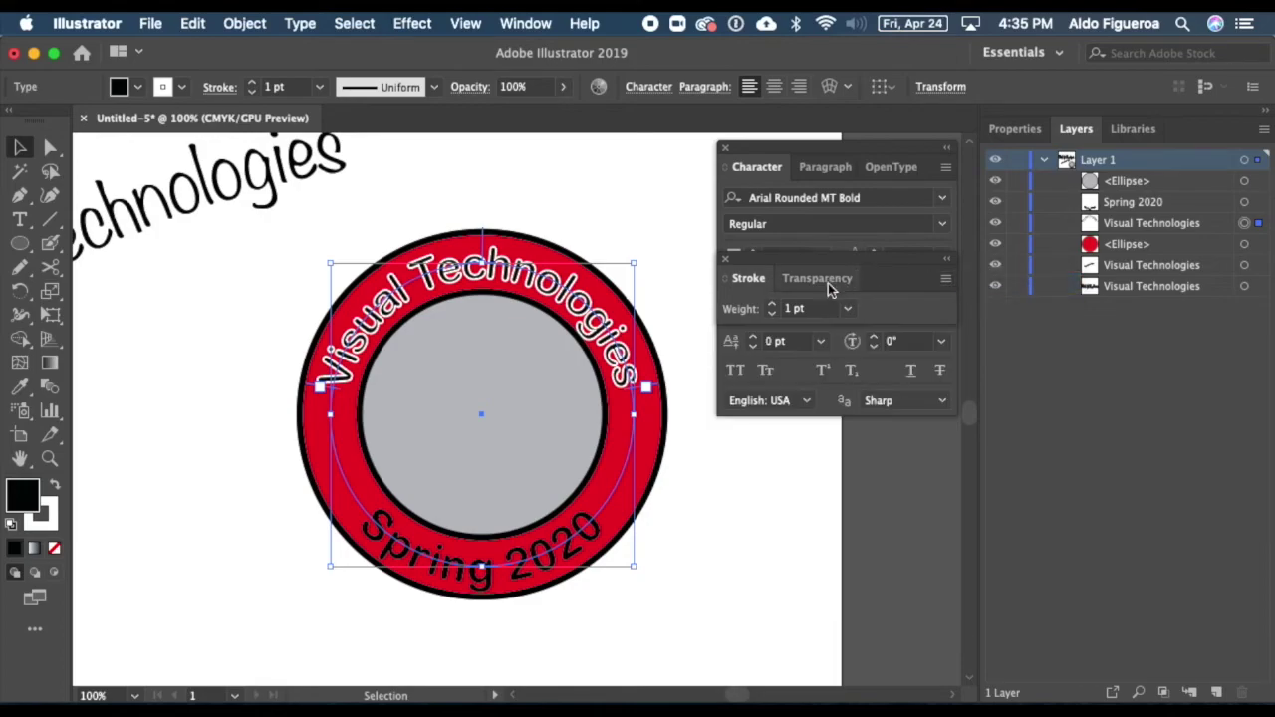
{"action": "left_click_drag", "start_coordinate": [876, 269], "coordinate": [866, 479]}
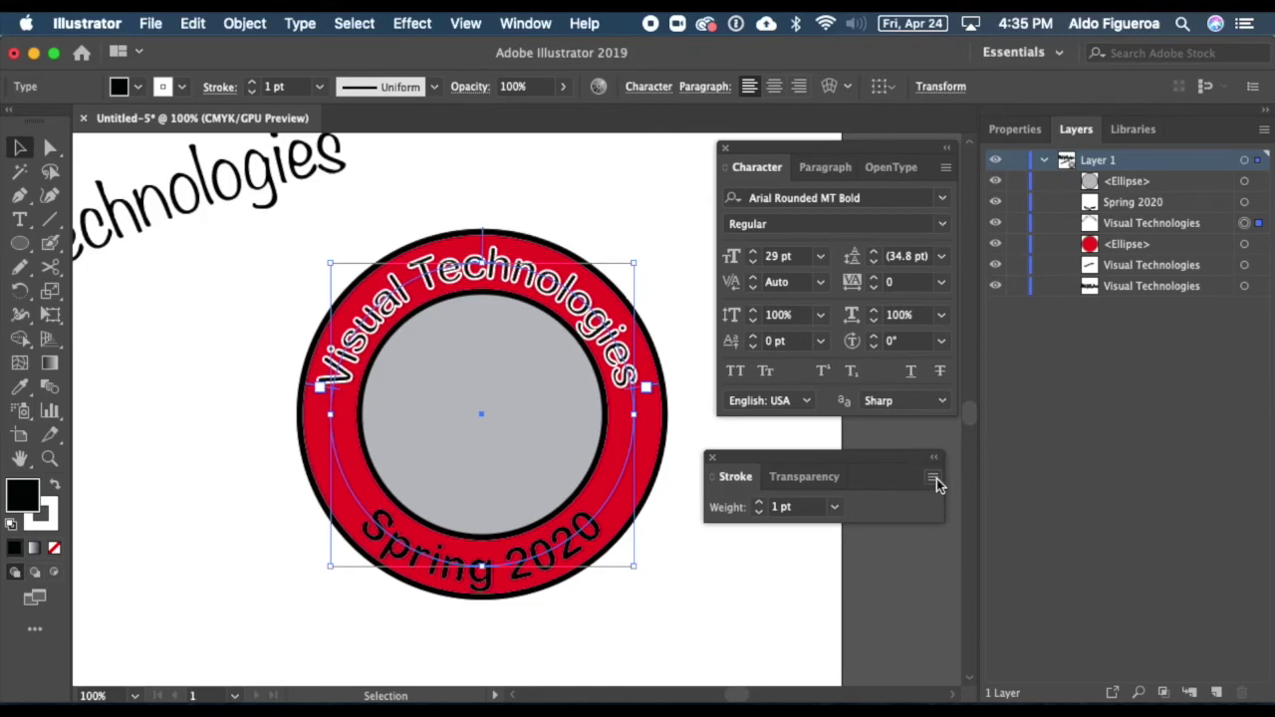
{"action": "left_click", "coordinate": [934, 479]}
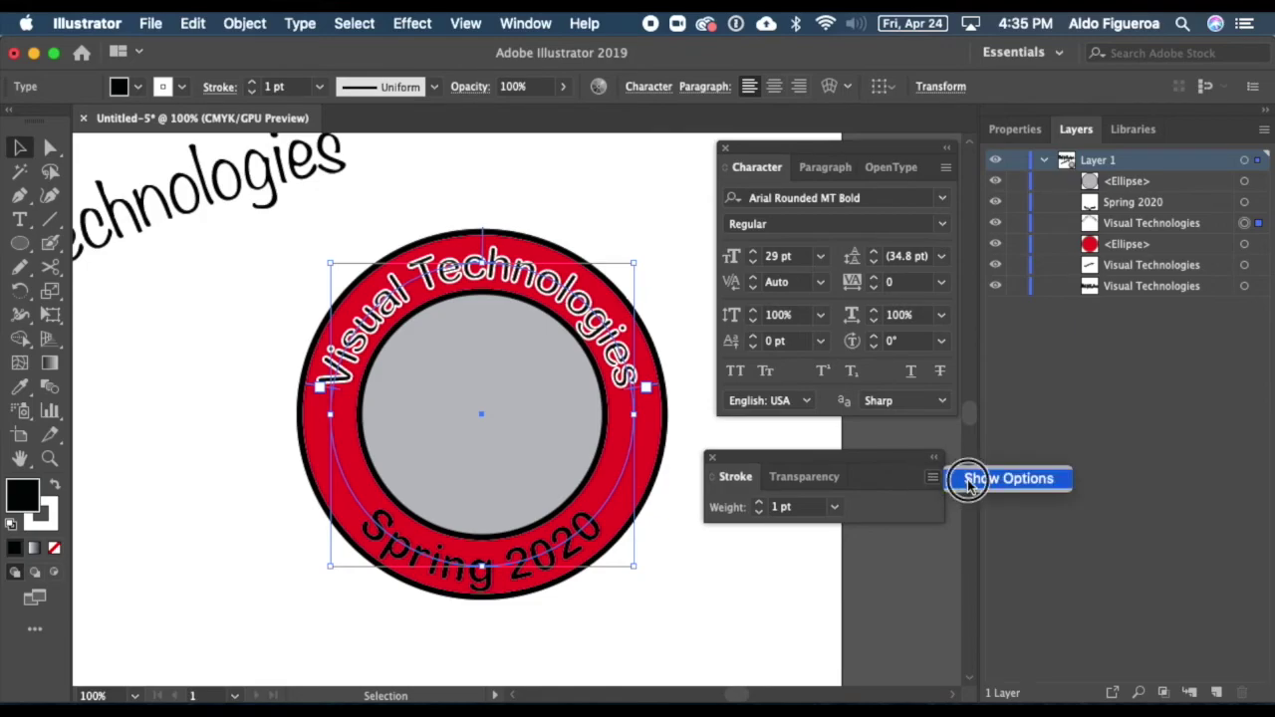
{"action": "left_click", "coordinate": [966, 480]}
{"action": "mouse_move", "coordinate": [893, 468]}
{"action": "left_mouse_down"}
{"action": "mouse_move", "coordinate": [887, 421]}
{"action": "mouse_move", "coordinate": [456, 356]}
{"action": "mouse_move", "coordinate": [245, 262]}
{"action": "mouse_move", "coordinate": [258, 247]}
{"action": "left_mouse_up"}
{"action": "scroll", "coordinate": [531, 389], "scroll_direction": "left", "scroll_amount": 2}
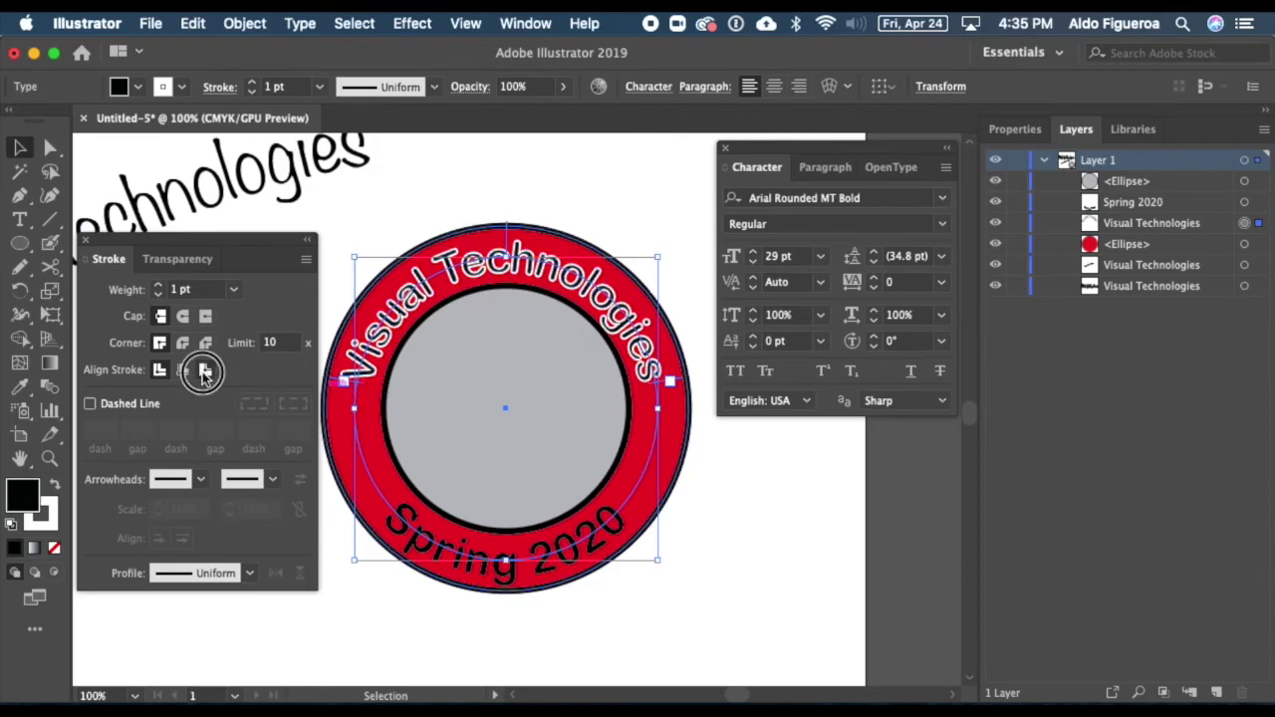
- Compare lighter and heavier stroke weights on the circular "Visual Technologies" text, ending at 1 pt
{"action": "left_click", "coordinate": [252, 92]}
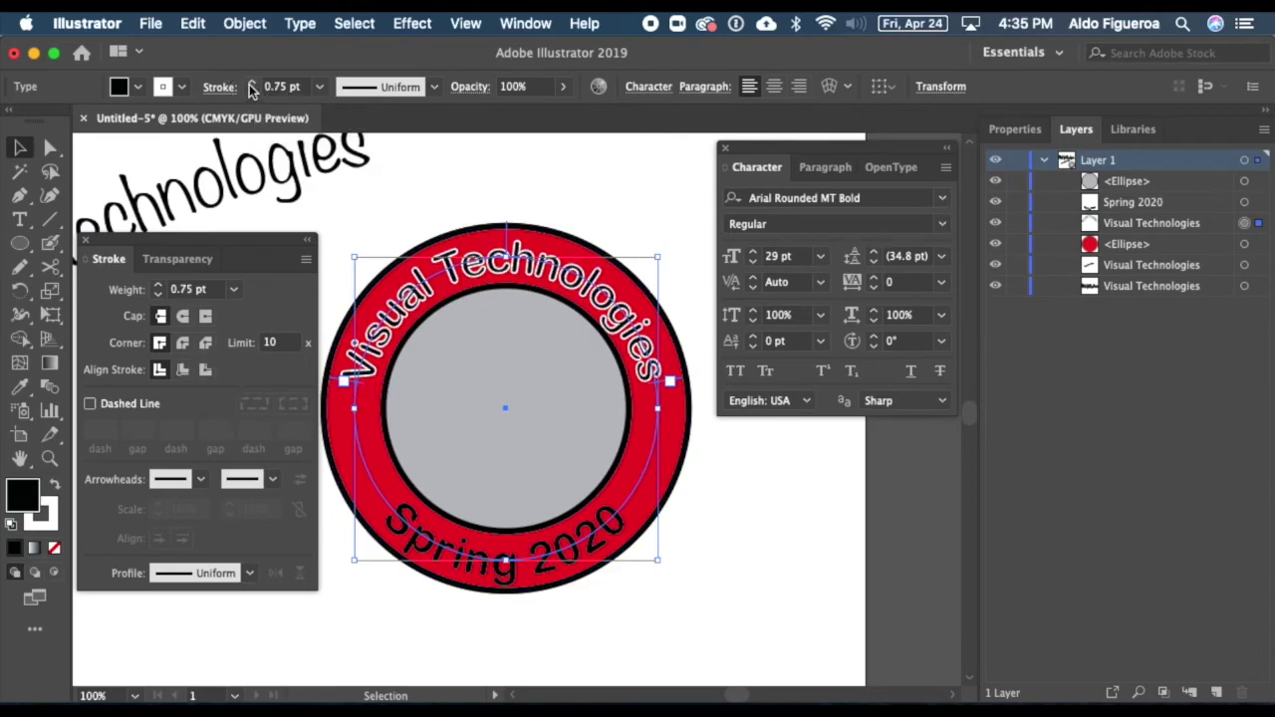
{"action": "left_click", "coordinate": [252, 83]}
{"action": "left_click", "coordinate": [252, 83]}
{"action": "left_click", "coordinate": [252, 83]}
{"action": "left_click", "coordinate": [252, 91]}
{"action": "left_click", "coordinate": [252, 91]}
{"action": "left_click", "coordinate": [253, 92]}
{"action": "left_click", "coordinate": [252, 83]}
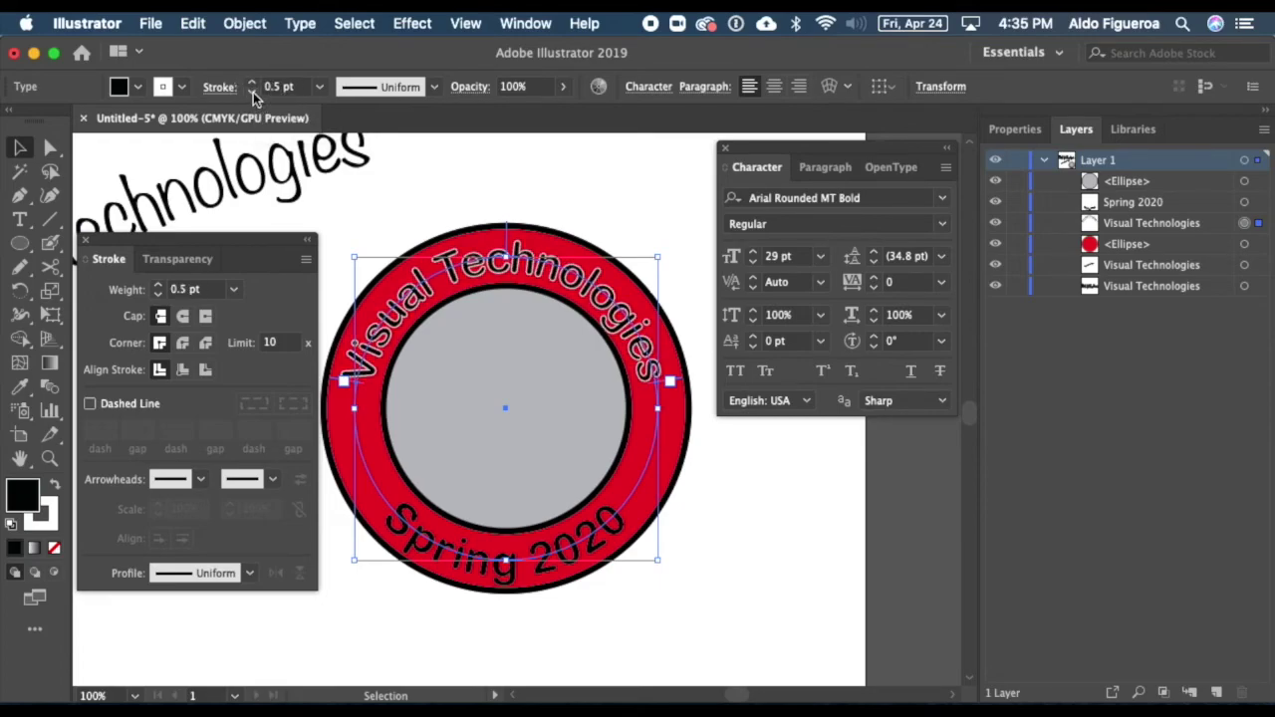
{"action": "left_click", "coordinate": [252, 83]}
{"action": "left_click", "coordinate": [252, 82]}
{"action": "left_click", "coordinate": [252, 82]}
{"action": "left_click", "coordinate": [252, 92]}
{"action": "left_click", "coordinate": [252, 92]}
{"action": "left_click", "coordinate": [252, 91]}
{"action": "left_click", "coordinate": [252, 92]}
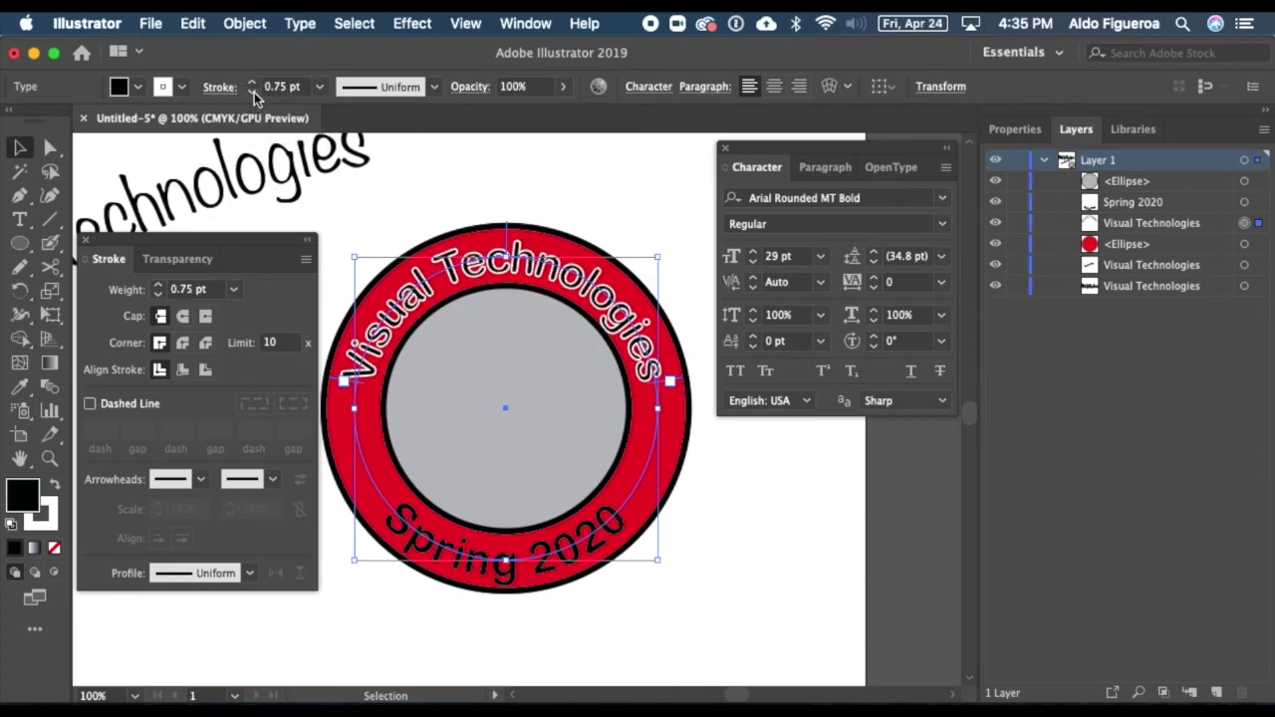
{"action": "left_click", "coordinate": [252, 83]}
{"action": "left_click", "coordinate": [252, 92]}
{"action": "left_click", "coordinate": [253, 82]}
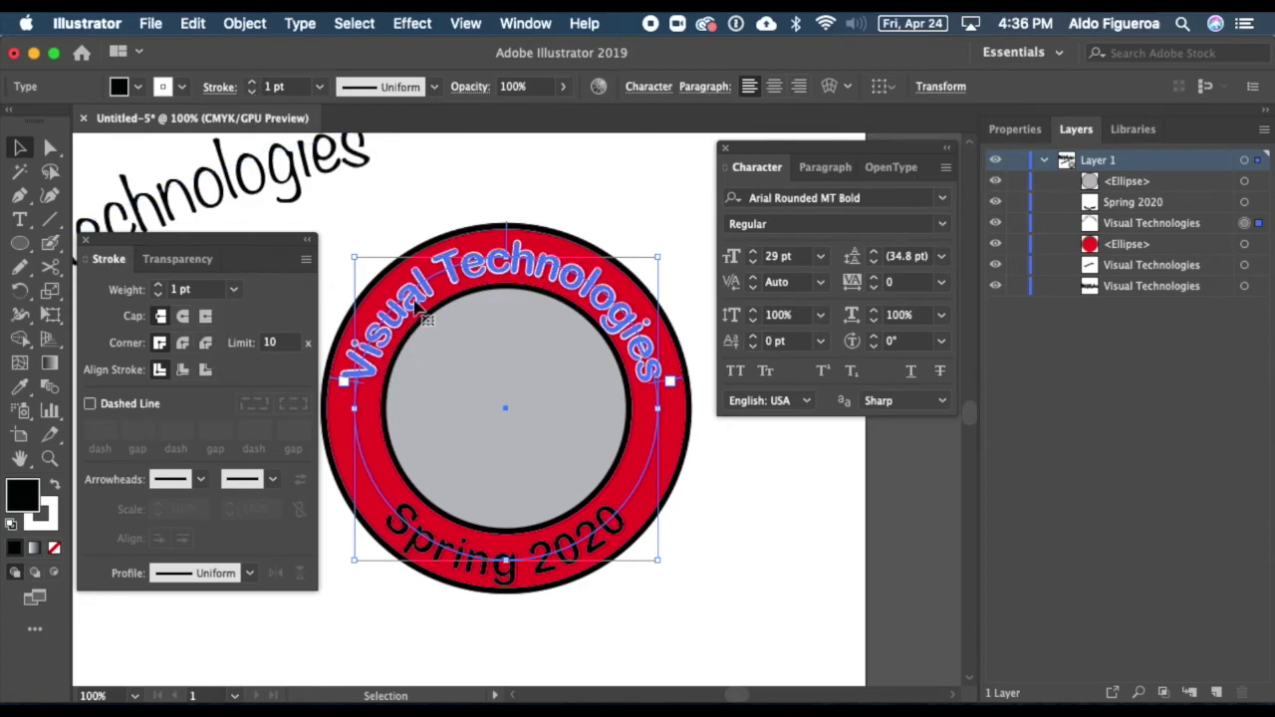
- Align the outer red circle's stroke to the outside, try heavier weights and return to 4 pt
{"action": "left_click", "coordinate": [470, 231]}
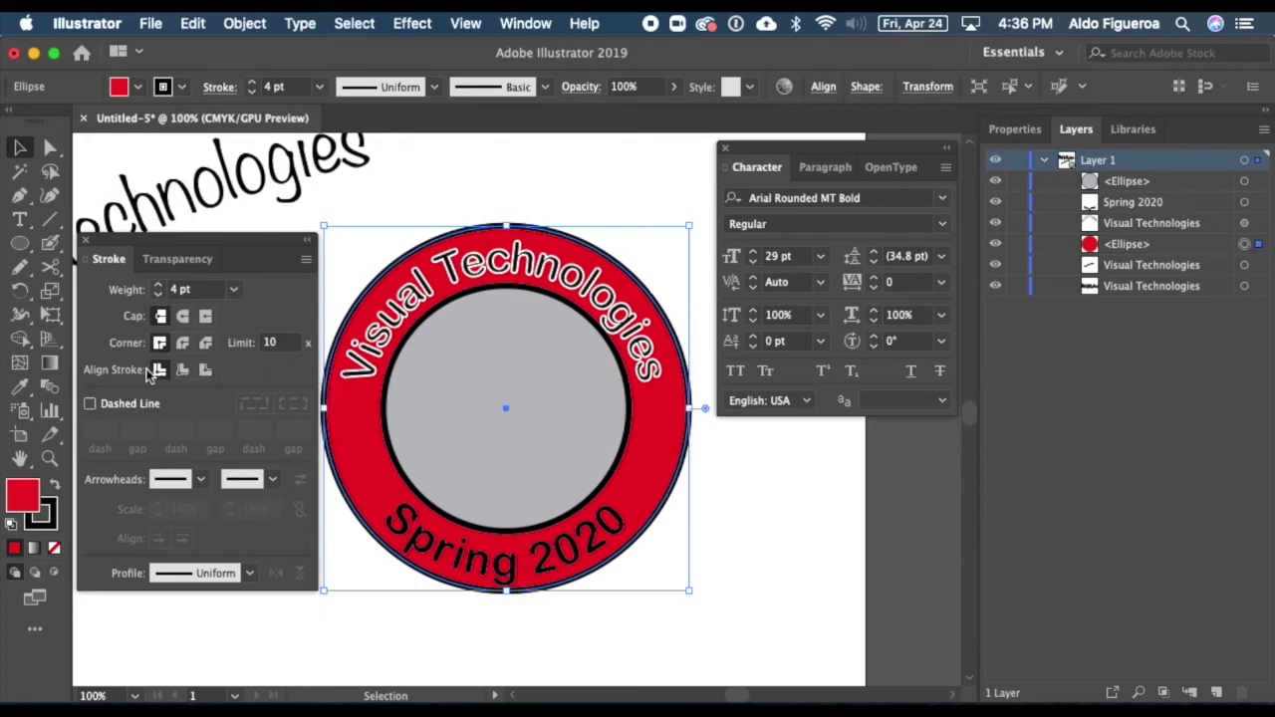
{"action": "left_click", "coordinate": [210, 372]}
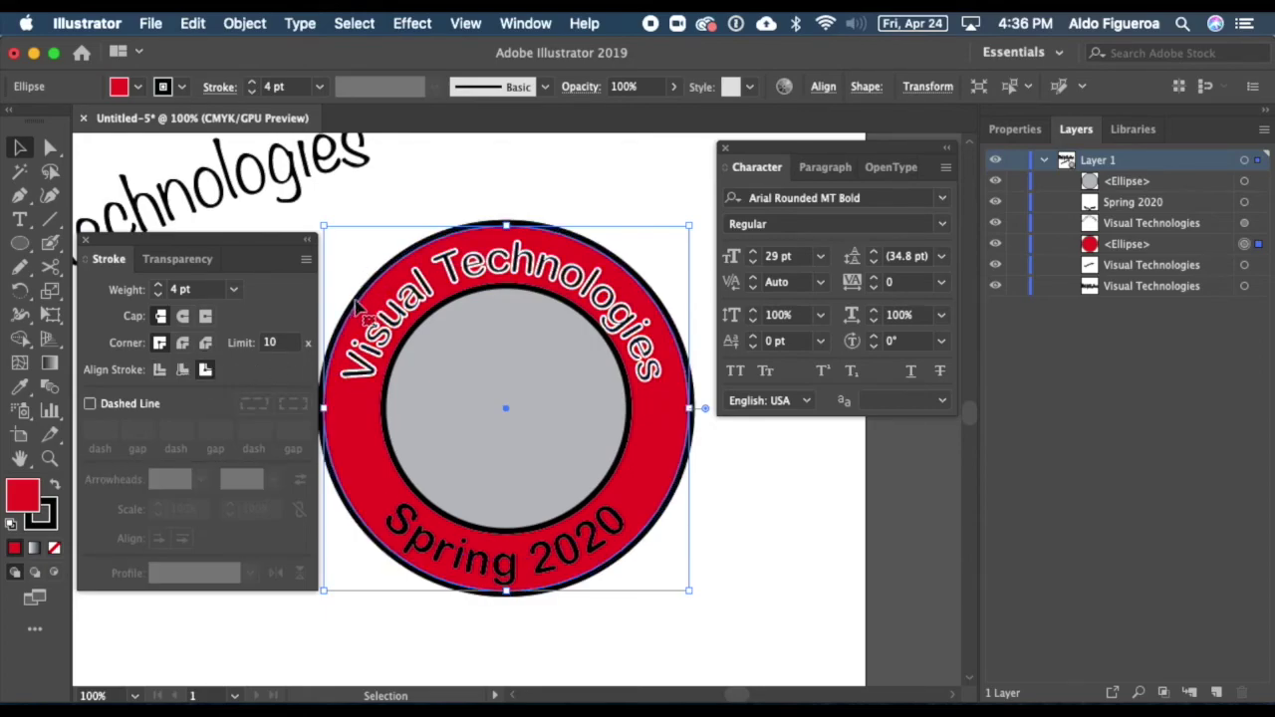
{"action": "left_click", "coordinate": [253, 82]}
{"action": "left_click", "coordinate": [252, 83]}
{"action": "left_click", "coordinate": [252, 83]}
{"action": "left_click", "coordinate": [252, 83]}
{"action": "left_click", "coordinate": [252, 83]}
{"action": "left_click", "coordinate": [252, 83]}
{"action": "left_click", "coordinate": [253, 83]}
{"action": "left_click", "coordinate": [252, 91]}
{"action": "left_click", "coordinate": [252, 91]}
{"action": "left_click", "coordinate": [253, 91]}
{"action": "left_click", "coordinate": [252, 91]}
{"action": "left_click", "coordinate": [252, 91]}
{"action": "left_click", "coordinate": [252, 91]}
{"action": "left_click", "coordinate": [252, 91]}
- Try inside alignment with heavier weights on the red circle's stroke, and restore it to 4 pt with centre alignment
{"action": "left_click", "coordinate": [183, 371]}
{"action": "left_click", "coordinate": [252, 83]}
{"action": "left_click", "coordinate": [252, 83]}
{"action": "left_click", "coordinate": [252, 83]}
{"action": "left_click", "coordinate": [252, 82]}
{"action": "left_click", "coordinate": [253, 83]}
{"action": "left_click", "coordinate": [252, 83]}
{"action": "left_click", "coordinate": [252, 83]}
{"action": "left_click", "coordinate": [252, 91]}
{"action": "left_click", "coordinate": [252, 91]}
{"action": "left_click", "coordinate": [253, 91]}
{"action": "left_click", "coordinate": [252, 91]}
{"action": "left_click", "coordinate": [252, 91]}
{"action": "left_click", "coordinate": [252, 91]}
{"action": "left_click", "coordinate": [160, 369]}
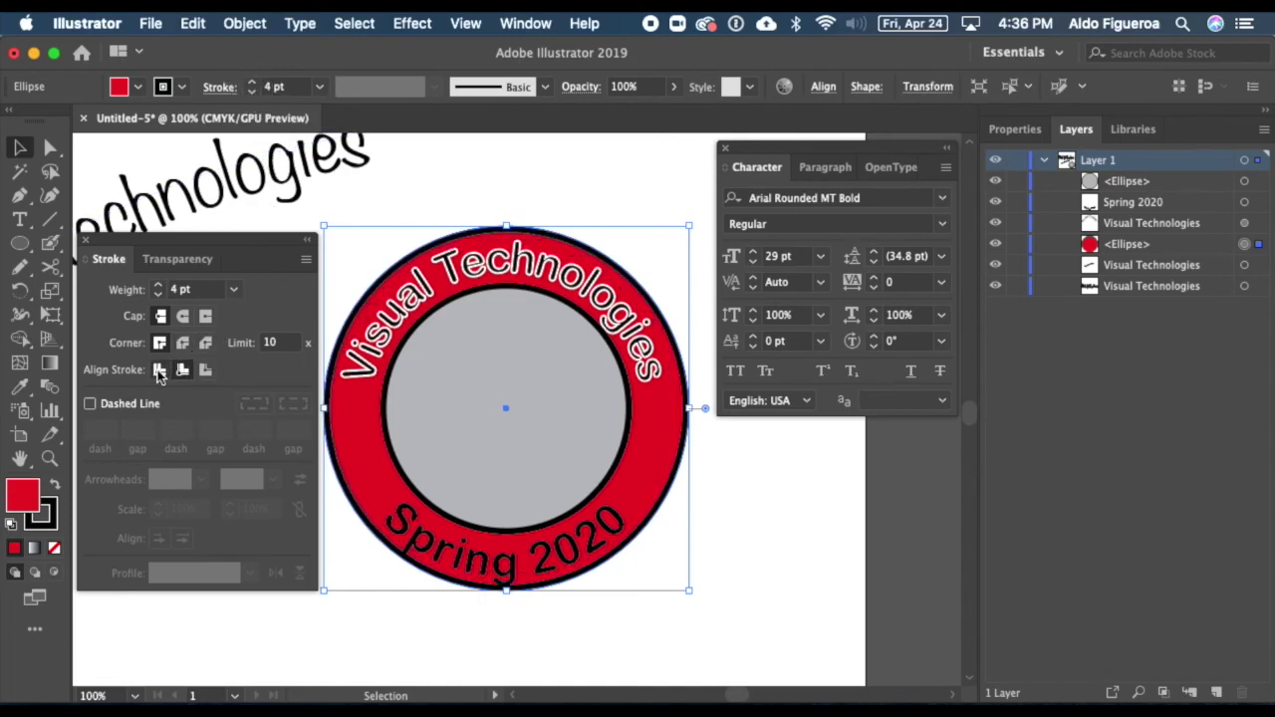
- Give the "Spring 2020" text a white 1 pt stroke and deselect it
{"action": "left_click", "coordinate": [399, 323]}
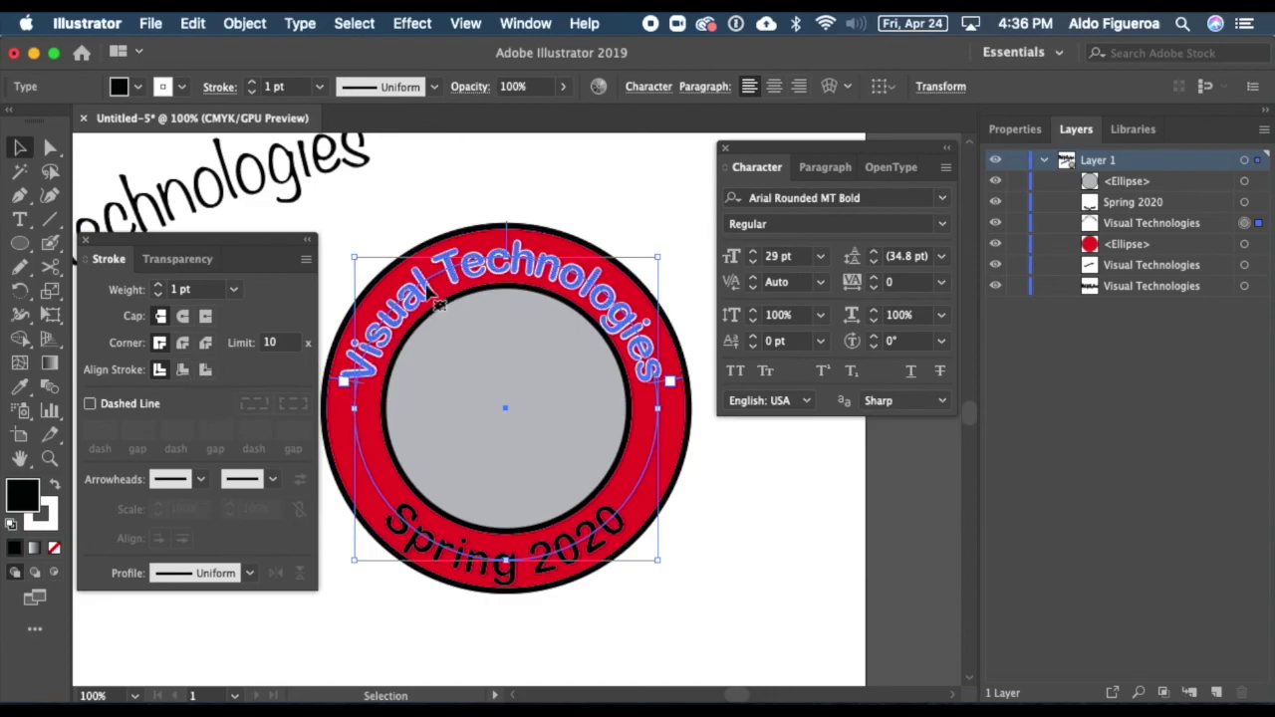
{"action": "left_click", "coordinate": [476, 568]}
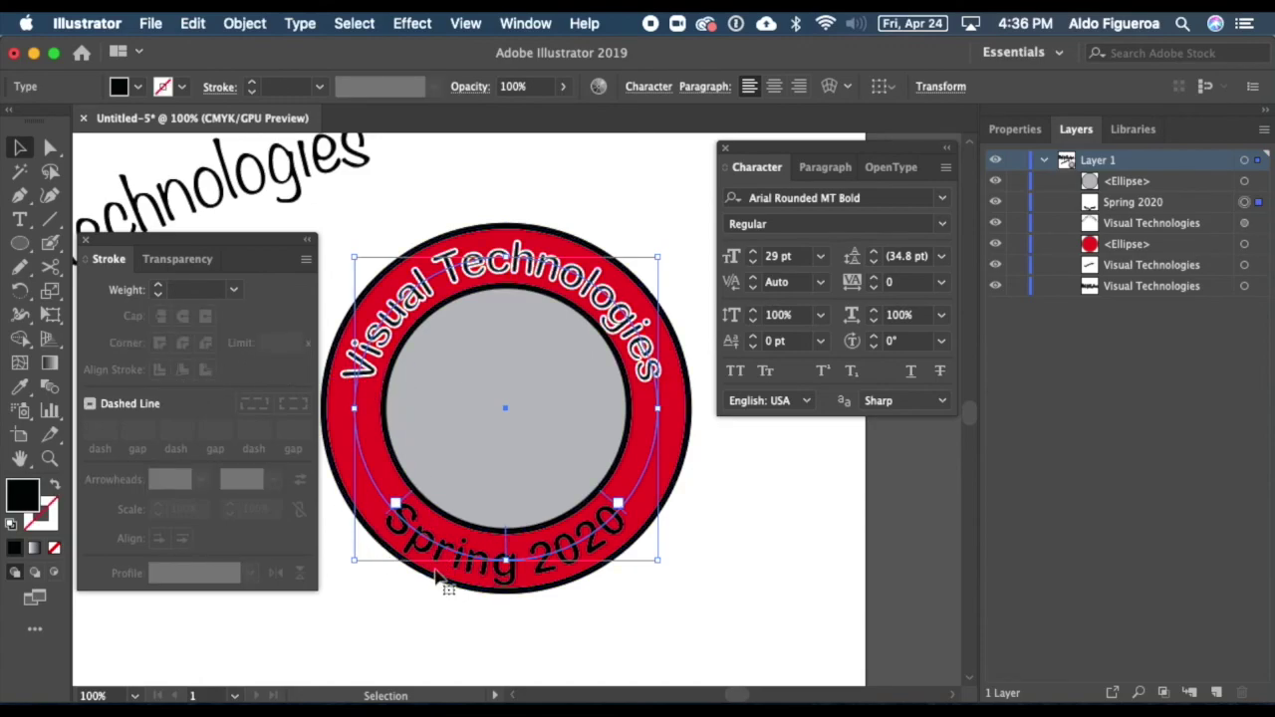
{"action": "left_click", "coordinate": [502, 610]}
{"action": "left_click", "coordinate": [507, 578]}
{"action": "left_click", "coordinate": [503, 616]}
{"action": "left_click", "coordinate": [513, 576]}
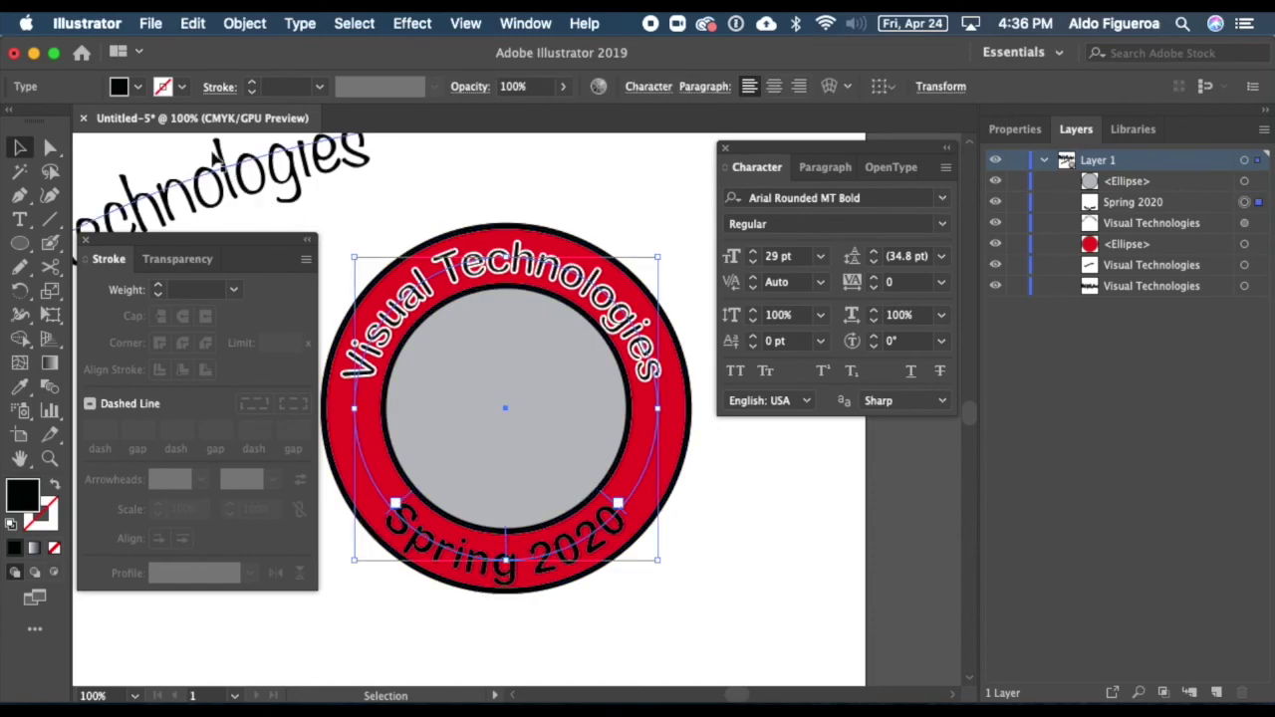
{"action": "left_click", "coordinate": [182, 87]}
{"action": "left_click", "coordinate": [42, 123]}
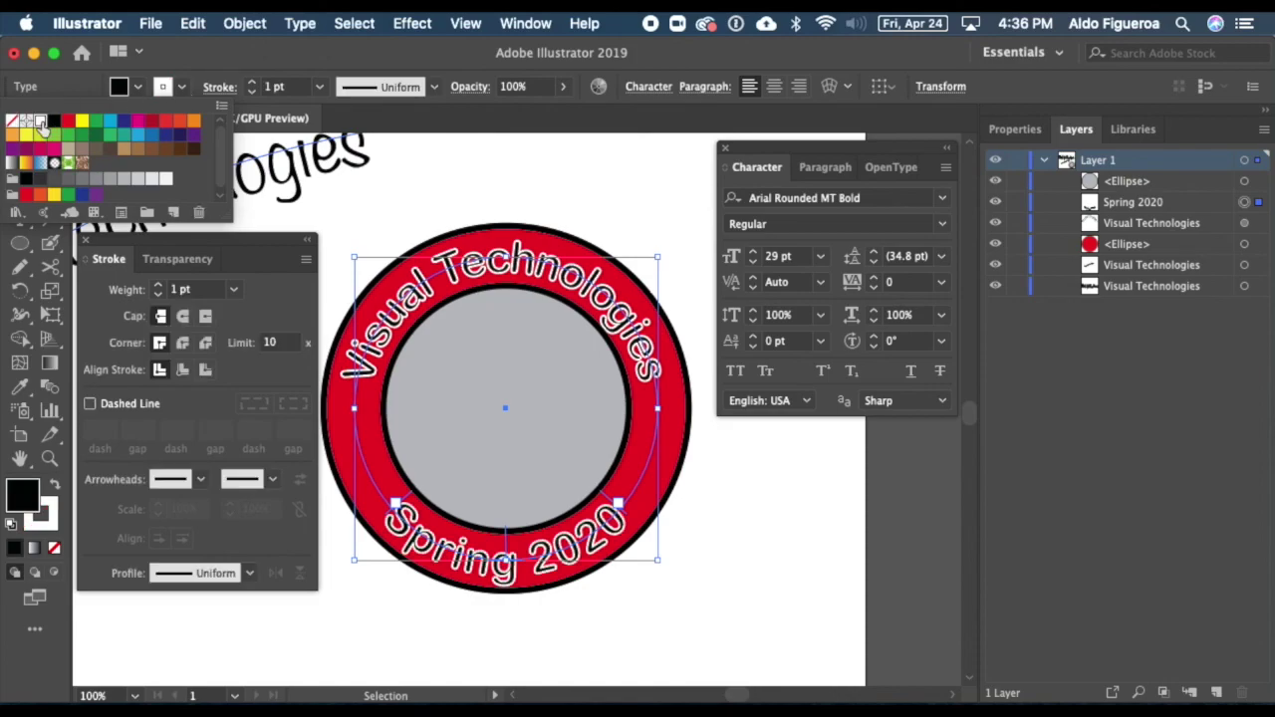
{"action": "left_click", "coordinate": [687, 561]}
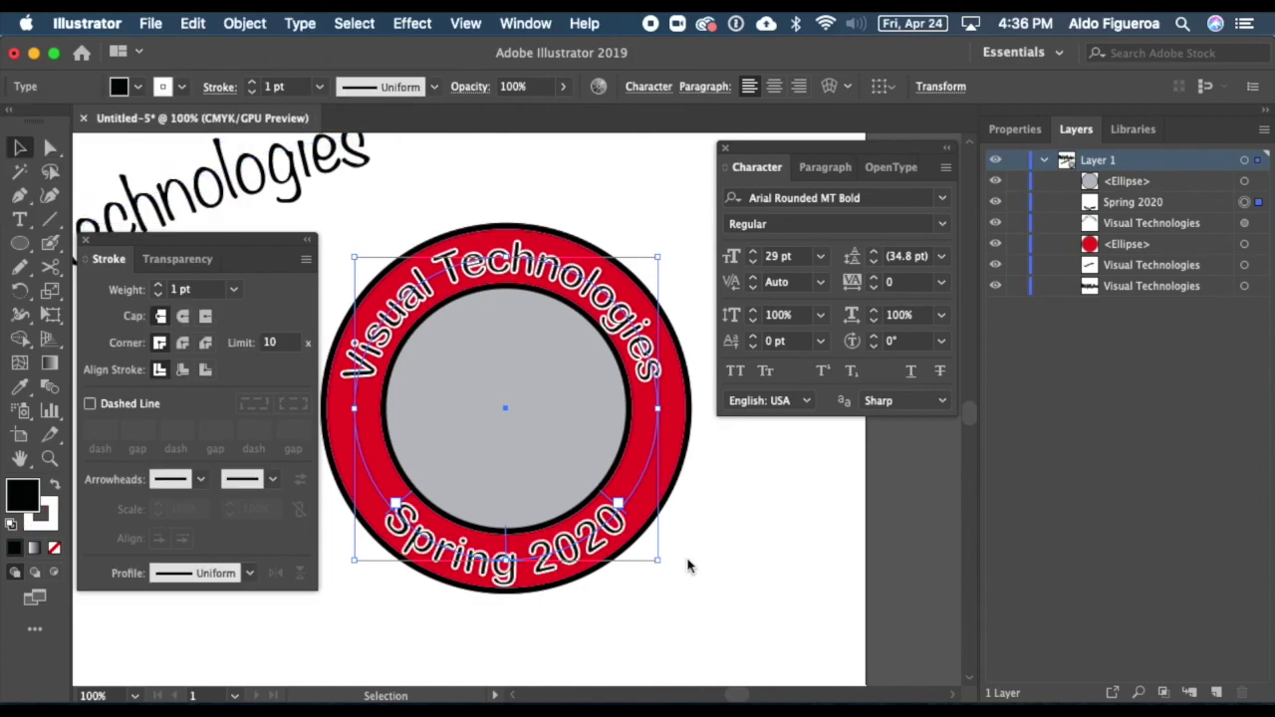
{"action": "left_click", "coordinate": [710, 593]}
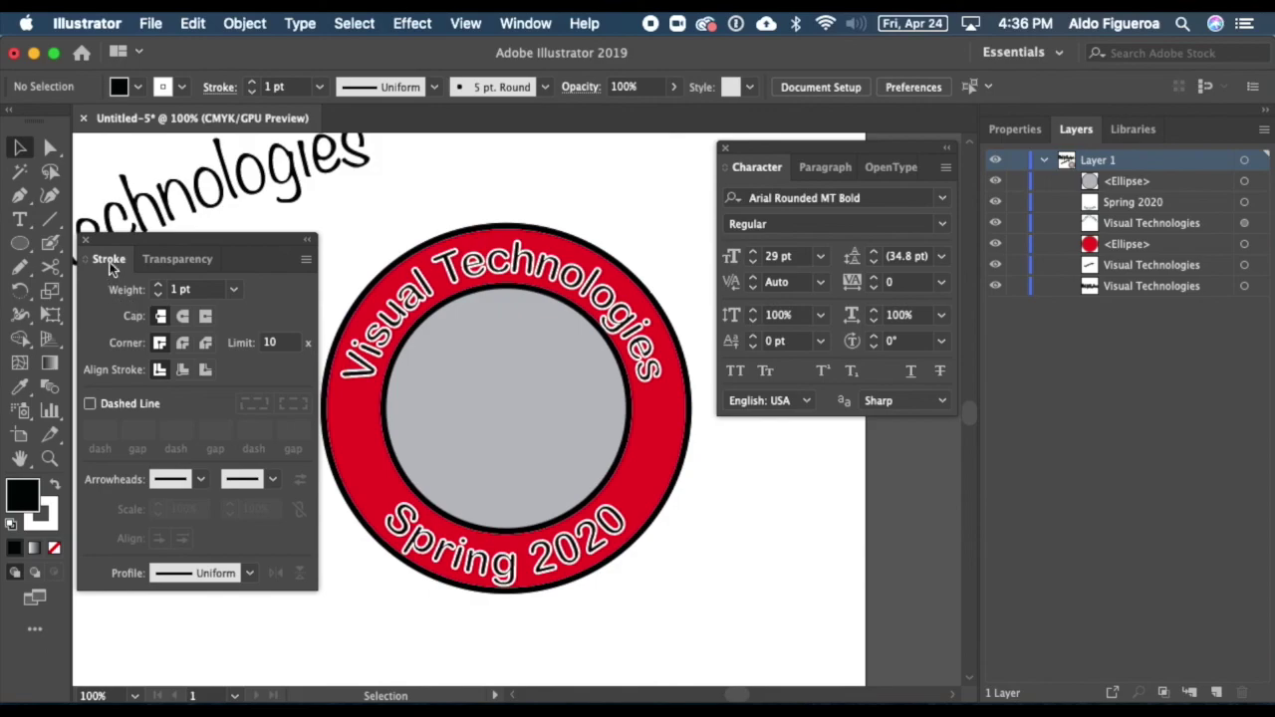
- Close the Stroke and Character settings and fit the whole artboard in the view
{"action": "left_click", "coordinate": [85, 242]}
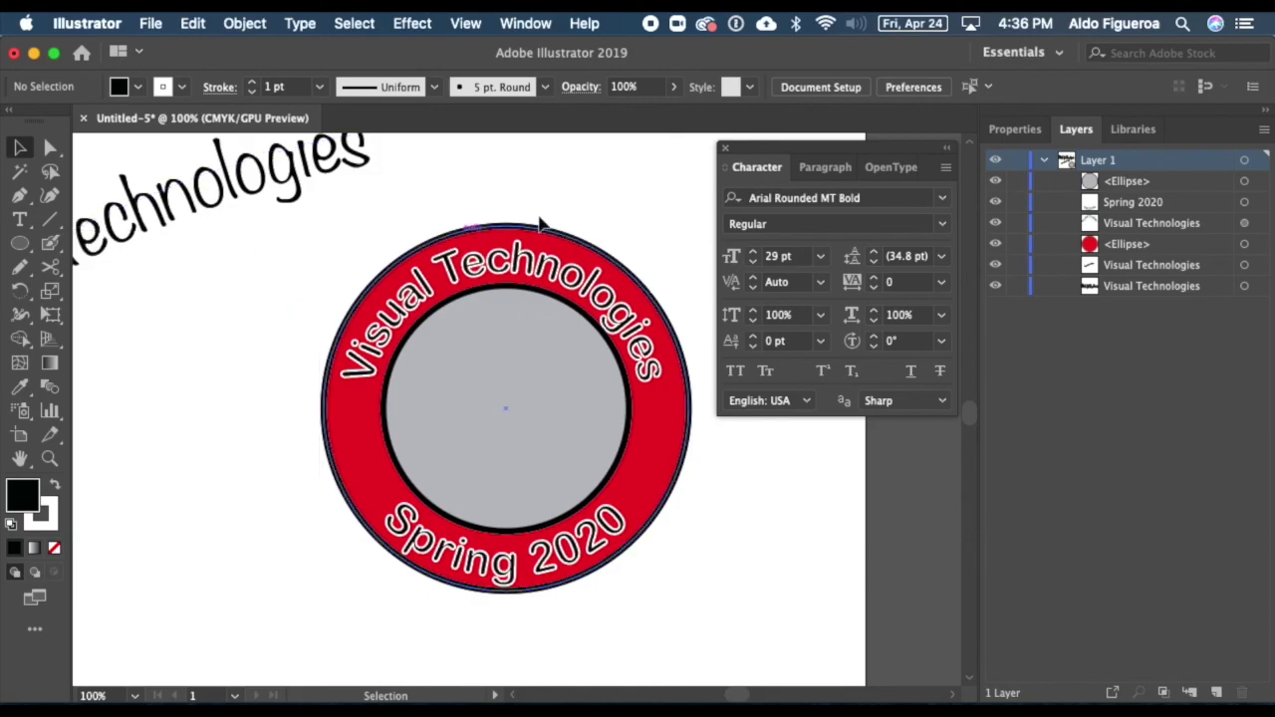
{"action": "left_click", "coordinate": [725, 148]}
{"action": "left_click_drag", "start_coordinate": [673, 347], "coordinate": [774, 372]}
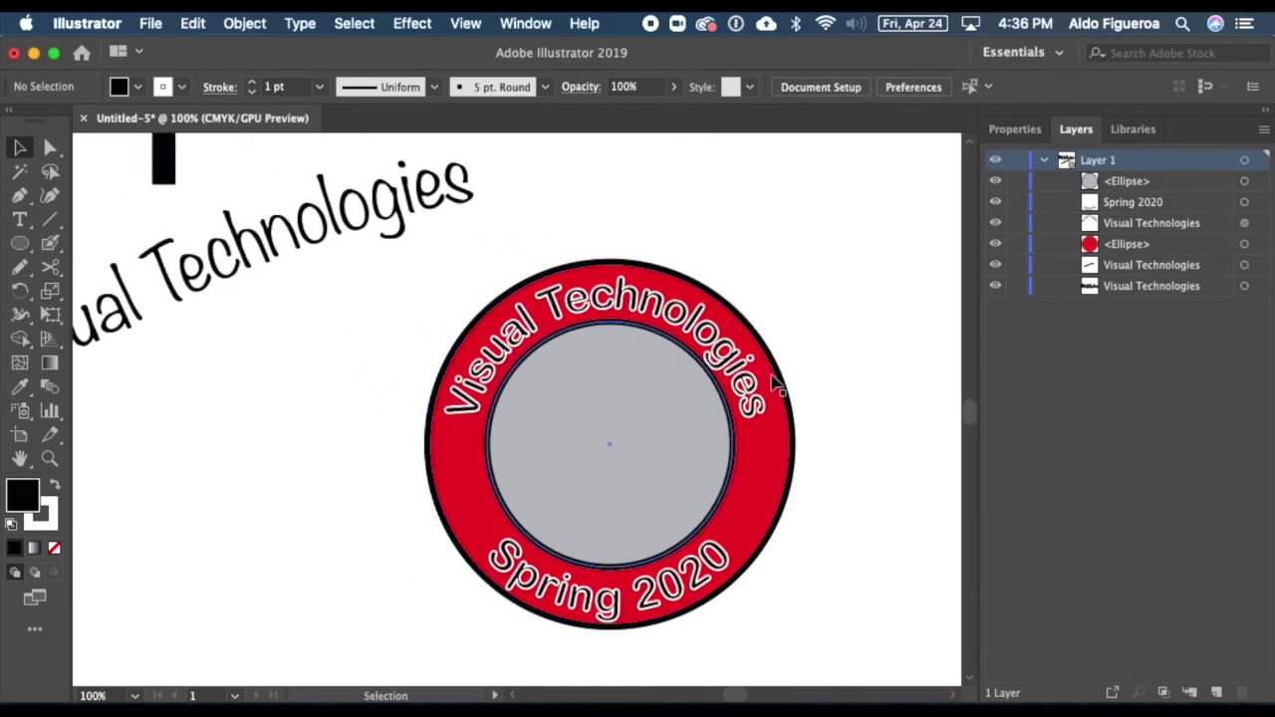
{"action": "key", "text": "super+0"}
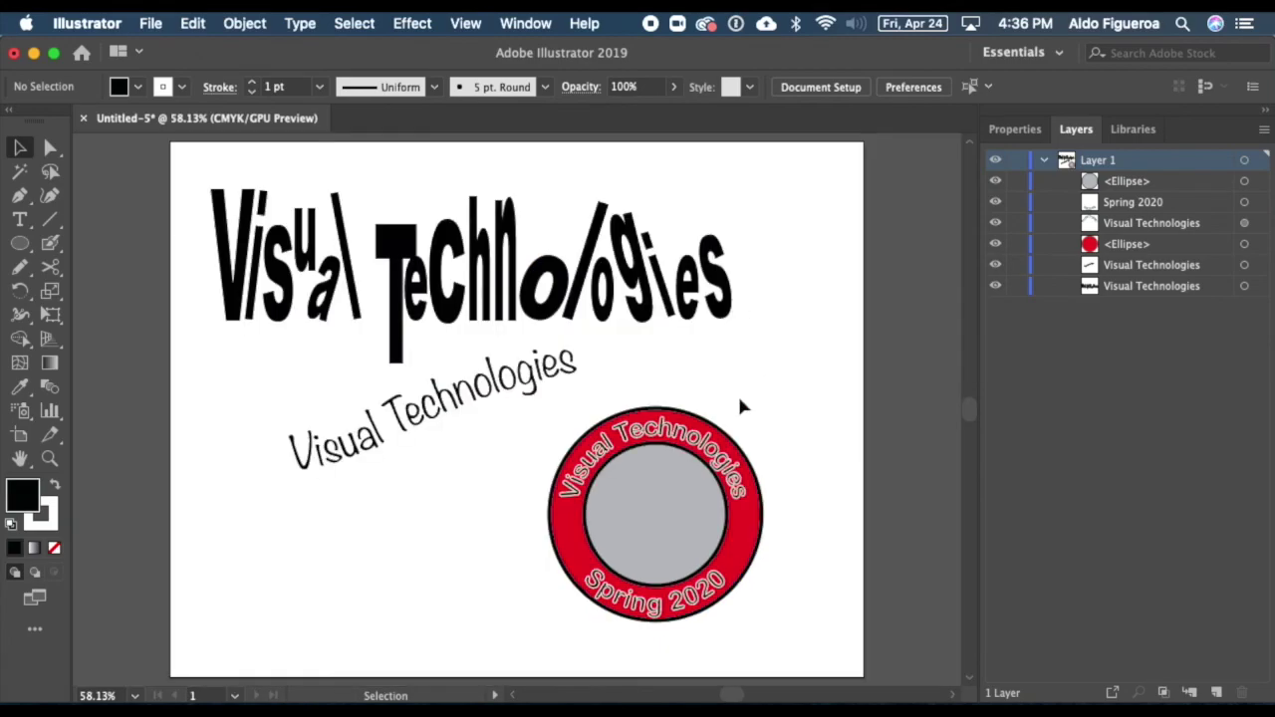